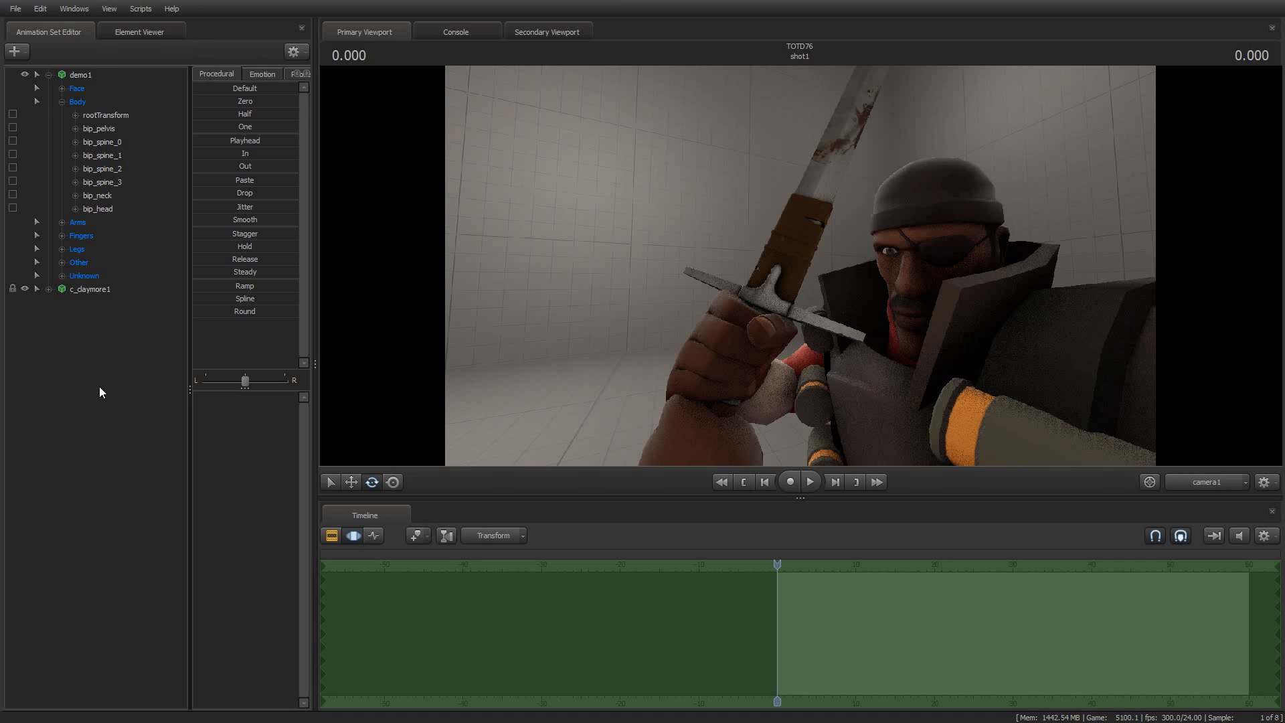
- Start an animation set for a new particle system, using class_fx.pcf as the definition file
{"action": "right_click", "coordinate": [58, 336]}
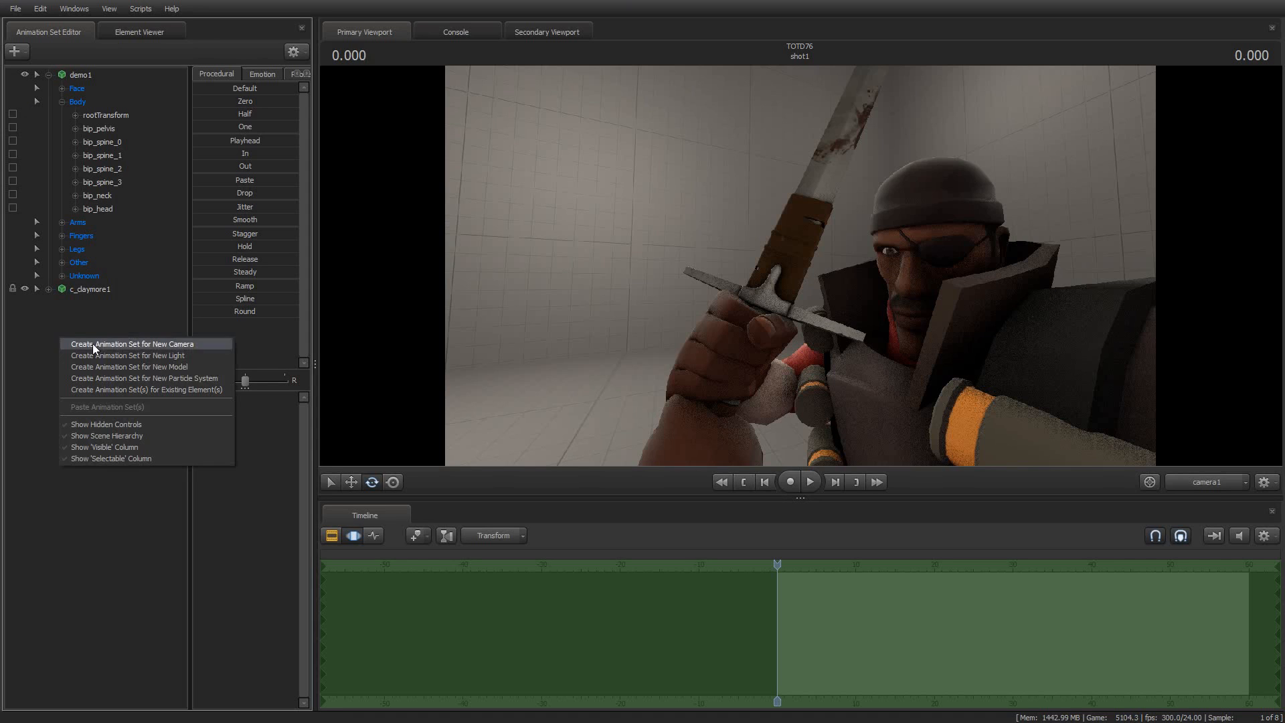
{"action": "left_click", "coordinate": [146, 379]}
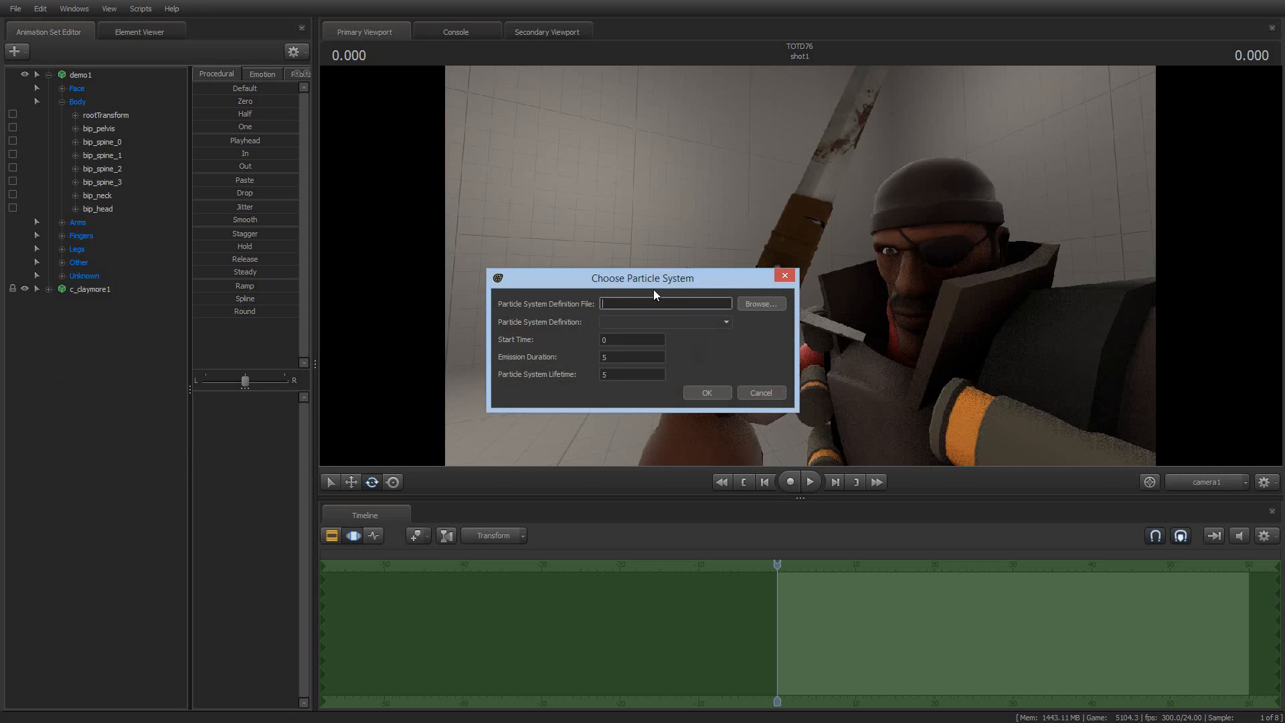
{"action": "left_click", "coordinate": [764, 304]}
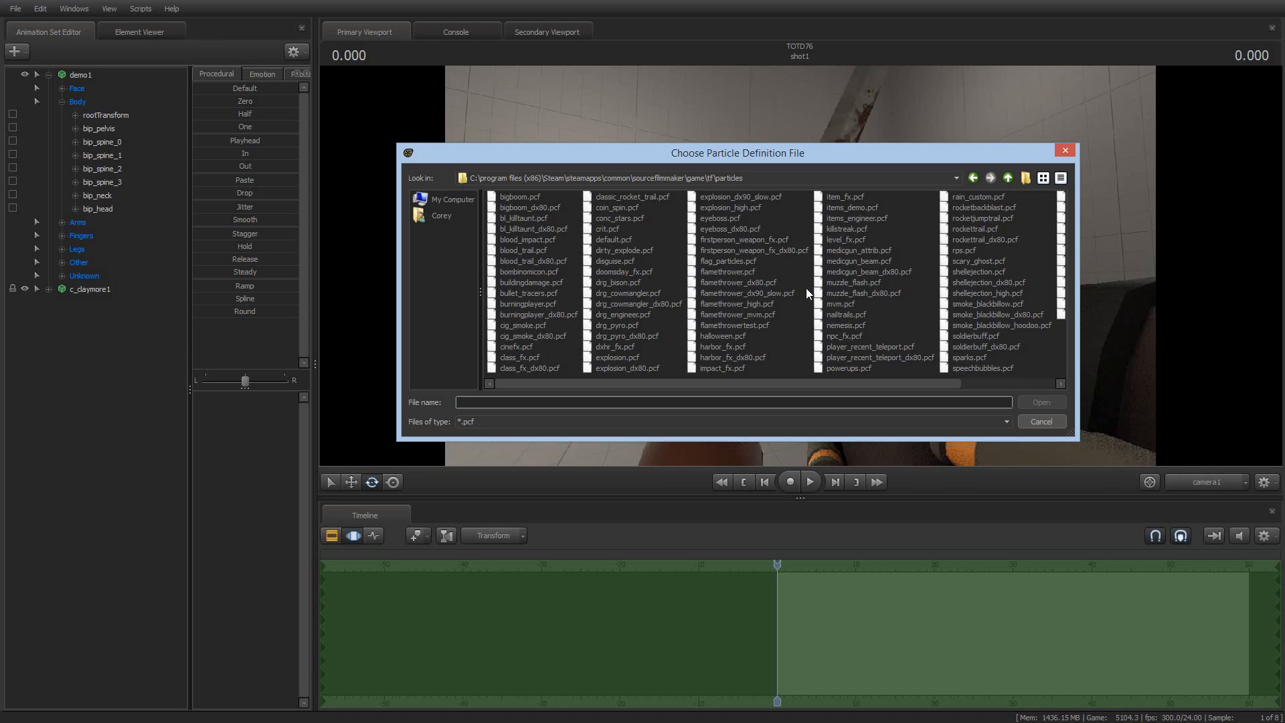
{"action": "left_click", "coordinate": [517, 358]}
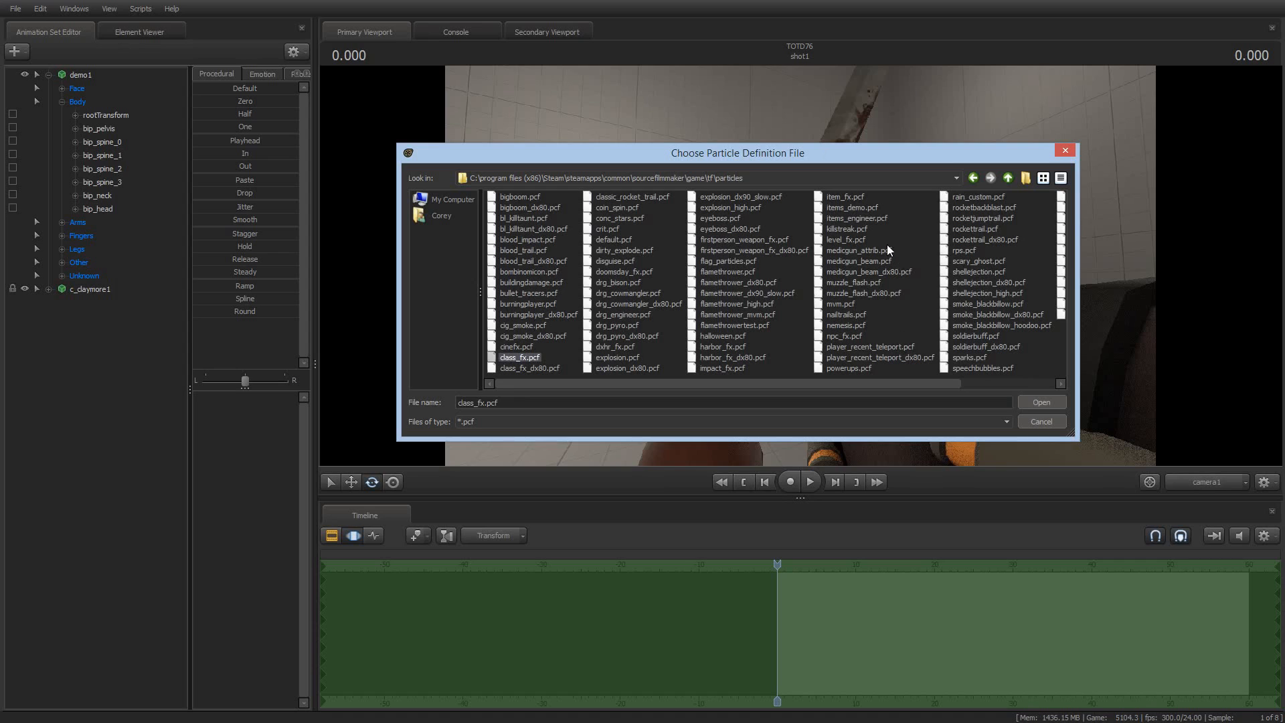
{"action": "left_click", "coordinate": [847, 229]}
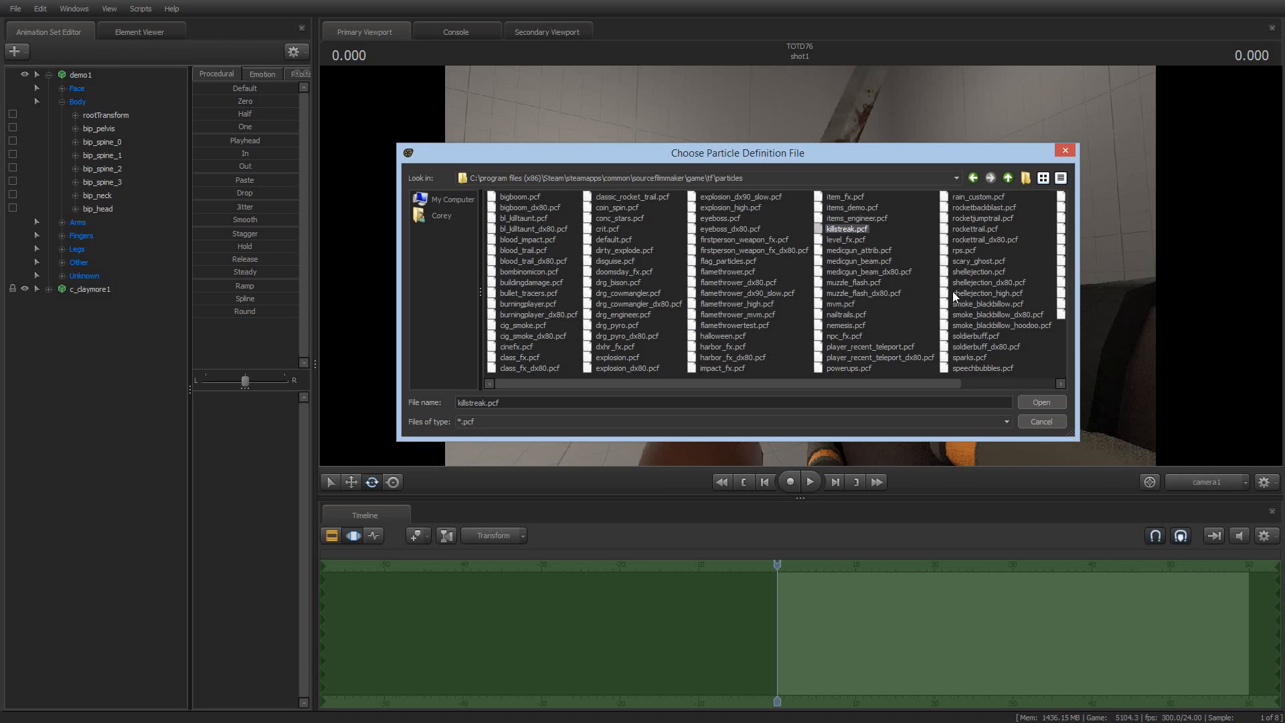
{"action": "left_click", "coordinate": [529, 357]}
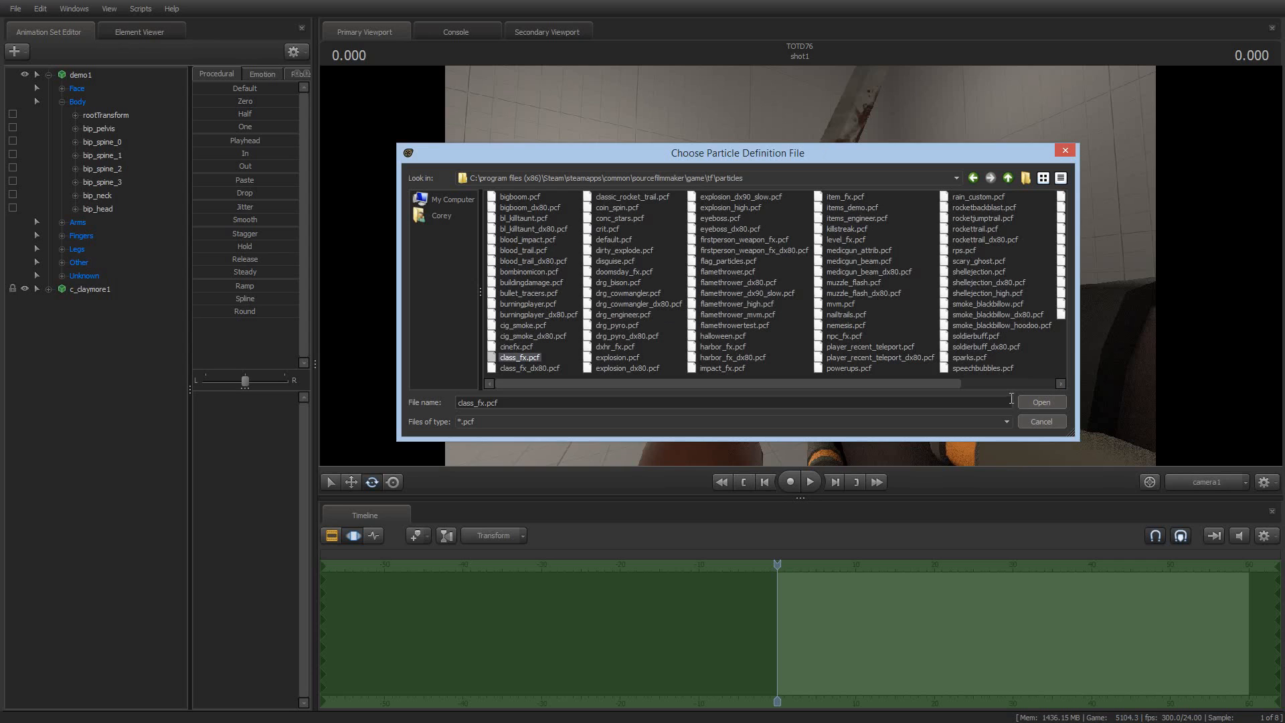
{"action": "left_click", "coordinate": [1047, 402]}
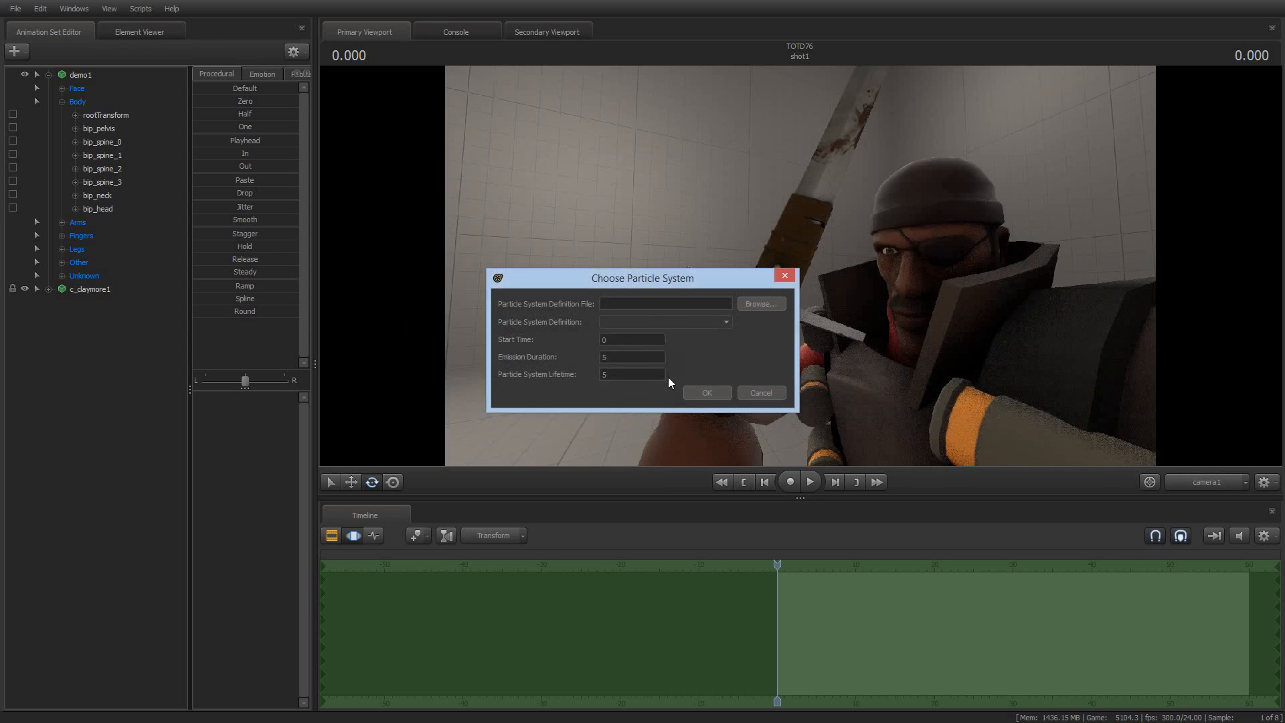
- Set both the particle system's emission duration and its lifetime to 60
{"action": "double_click", "coordinate": [622, 357]}
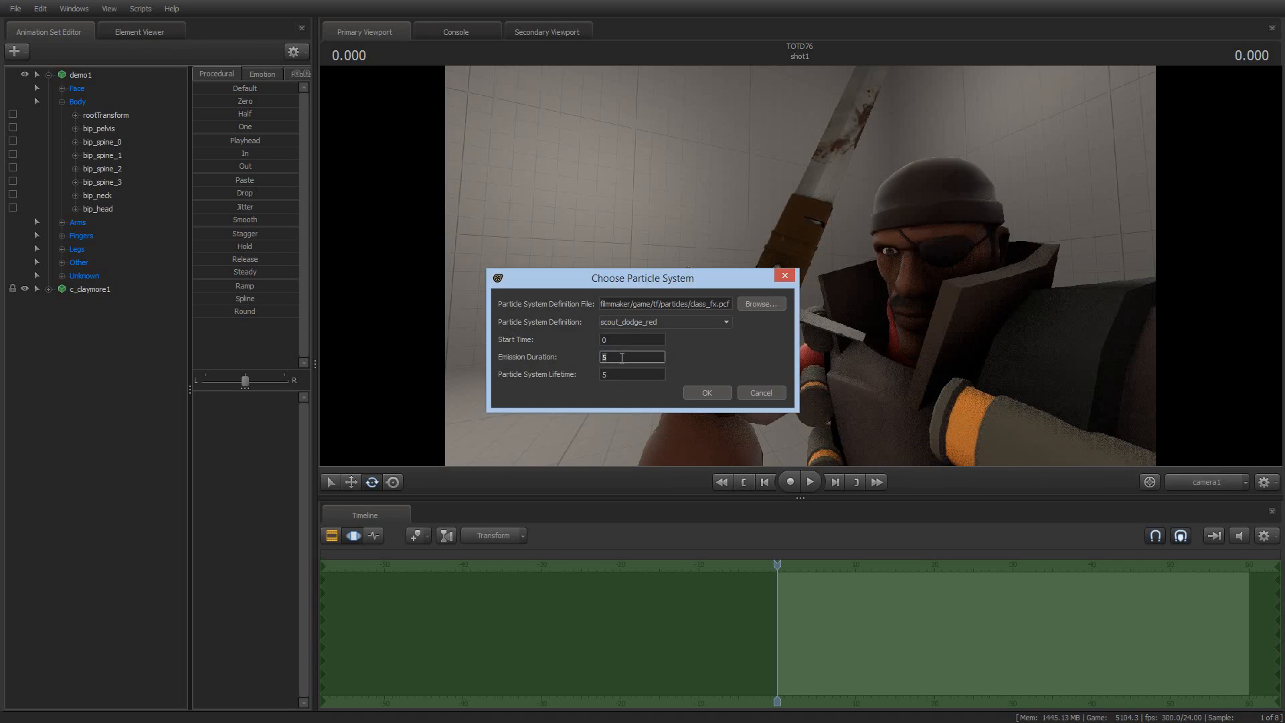
{"action": "type", "text": "60"}
{"action": "key", "text": "Tab"}
{"action": "type", "text": "6"}
{"action": "left_click", "coordinate": [690, 321]}
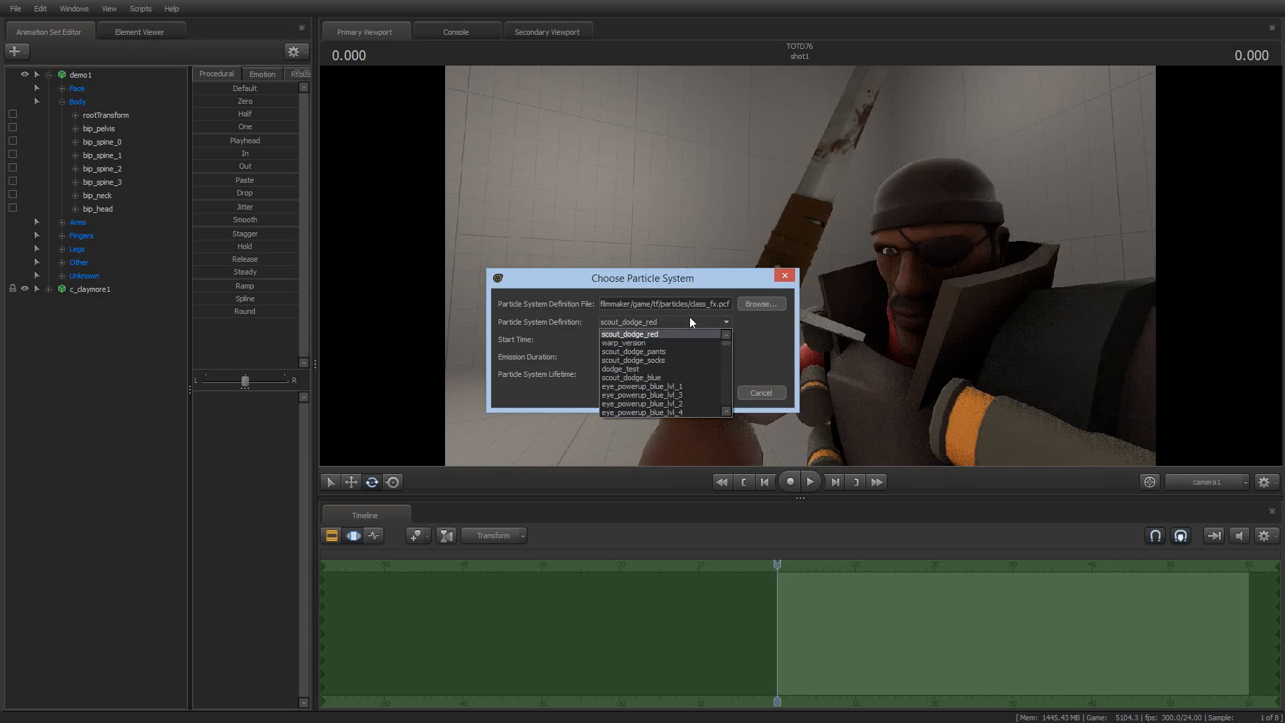
{"action": "scroll", "coordinate": [680, 363], "scroll_direction": "down", "scroll_amount": 15}
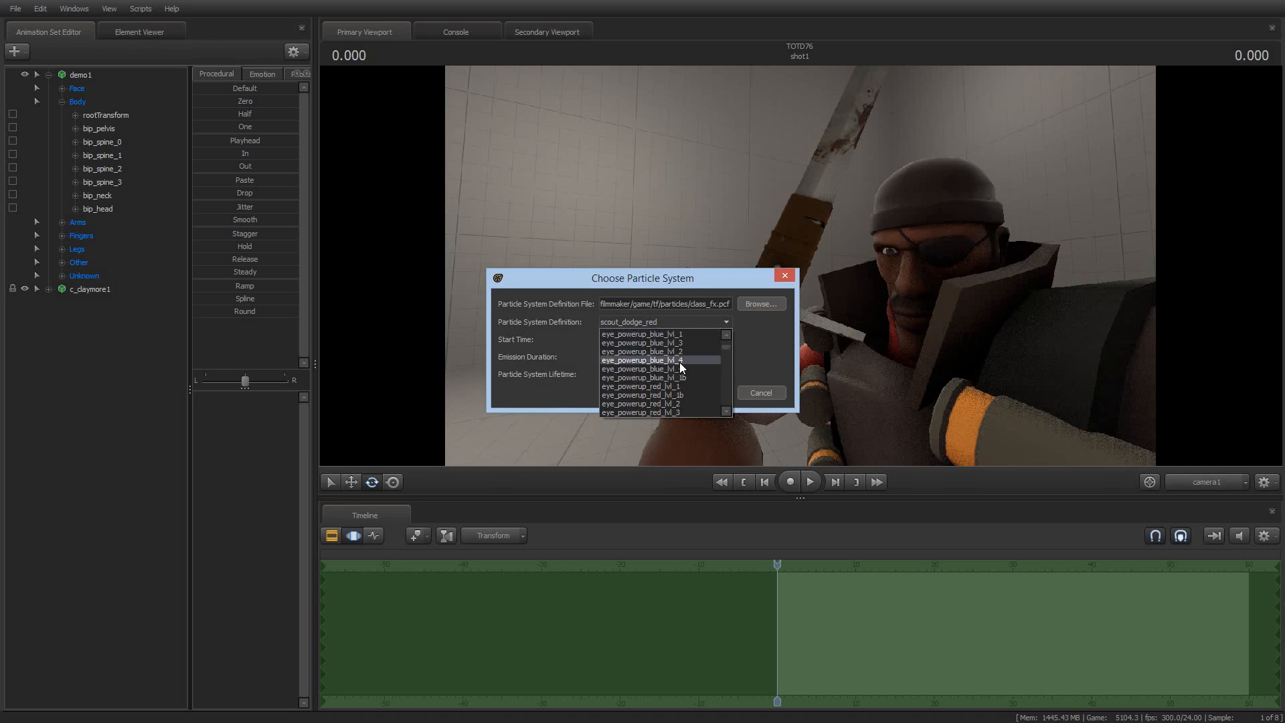
{"action": "scroll", "coordinate": [680, 363], "scroll_direction": "down", "scroll_amount": 10}
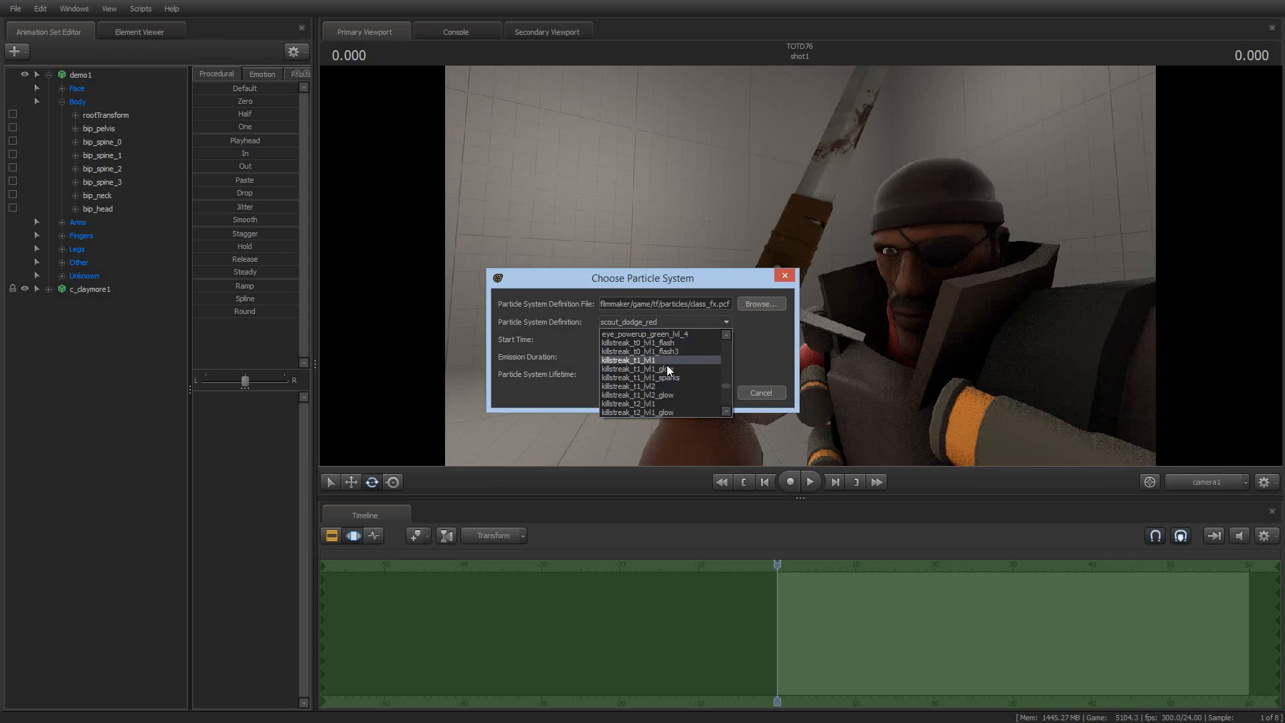
{"action": "left_click", "coordinate": [733, 415]}
{"action": "left_click", "coordinate": [717, 323]}
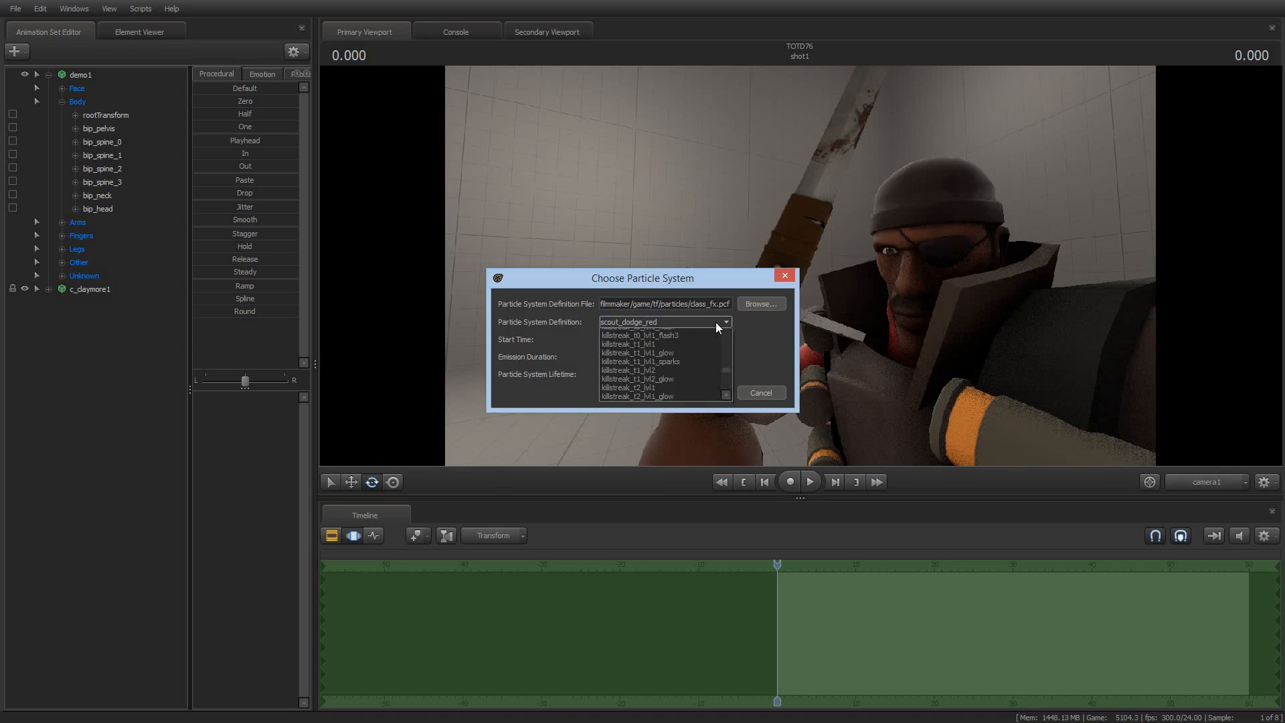
{"action": "left_click_drag", "start_coordinate": [723, 344], "coordinate": [725, 367]}
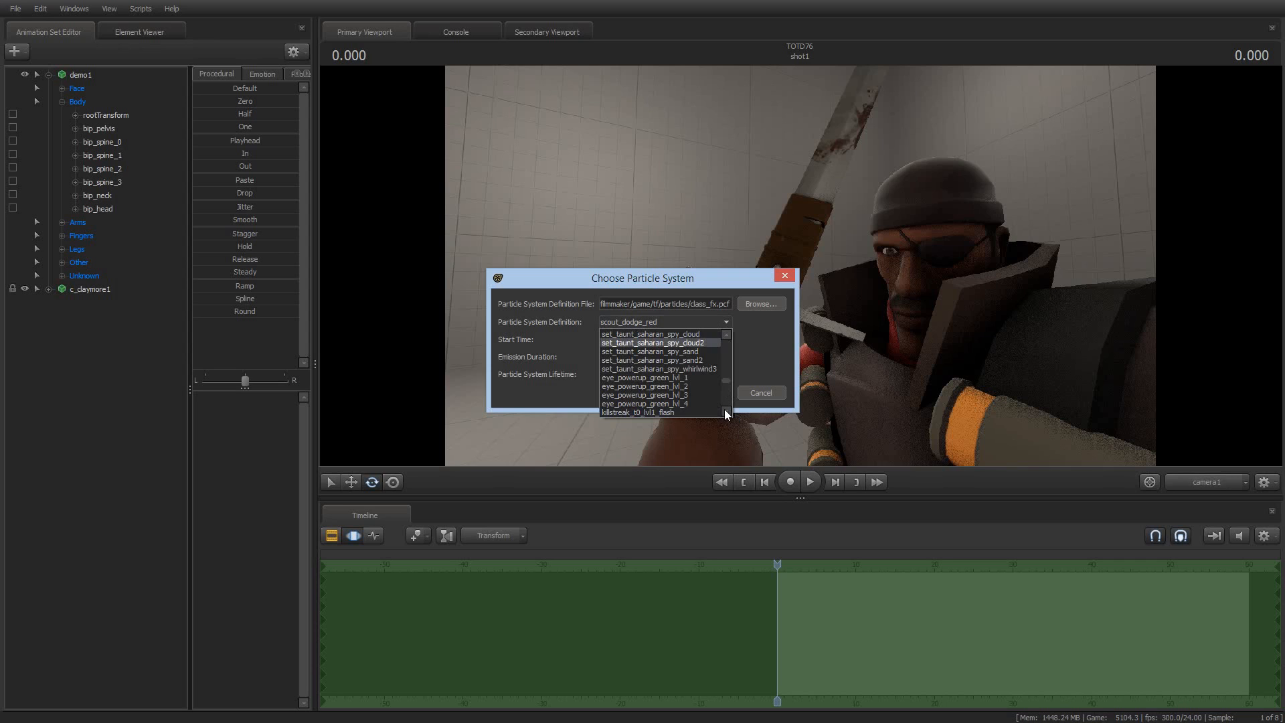
{"action": "left_click", "coordinate": [701, 357]}
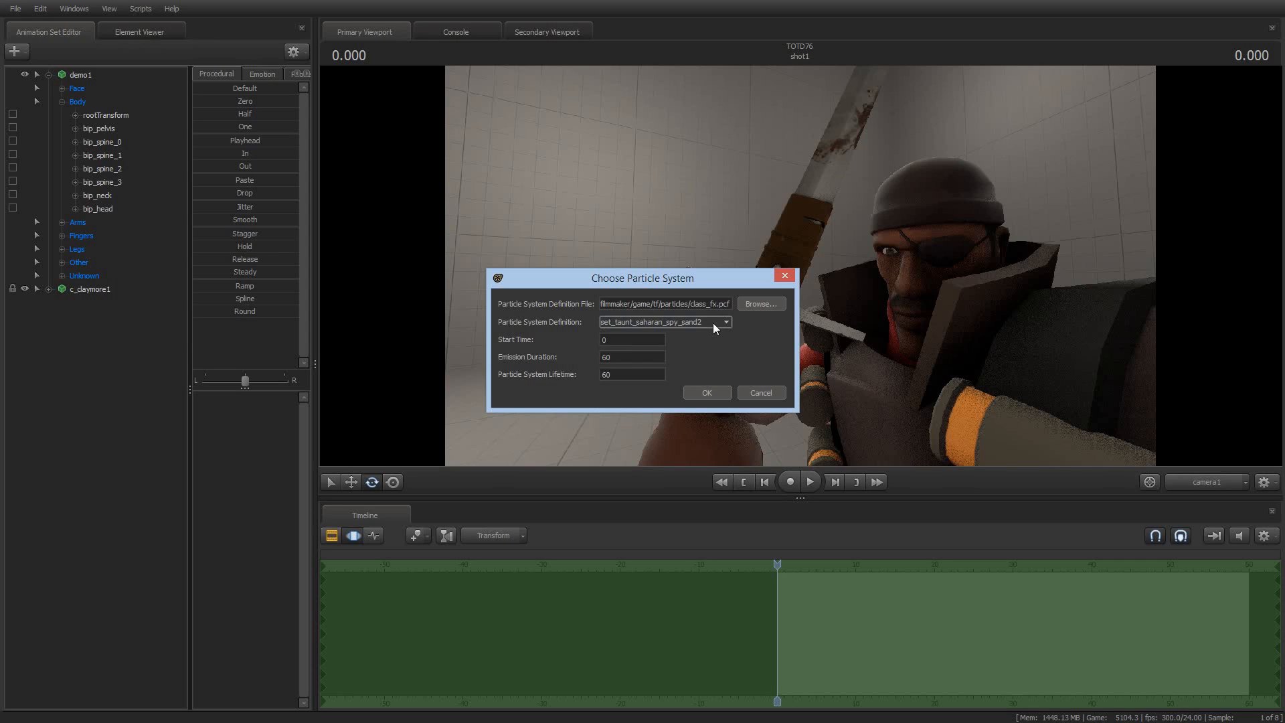
- Choose killstreak_t7_lvl2 as the particle system definition and create the particle system
{"action": "left_click", "coordinate": [712, 323]}
{"action": "scroll", "coordinate": [709, 354], "scroll_direction": "up", "scroll_amount": 3}
{"action": "scroll", "coordinate": [709, 364], "scroll_direction": "up", "scroll_amount": 8}
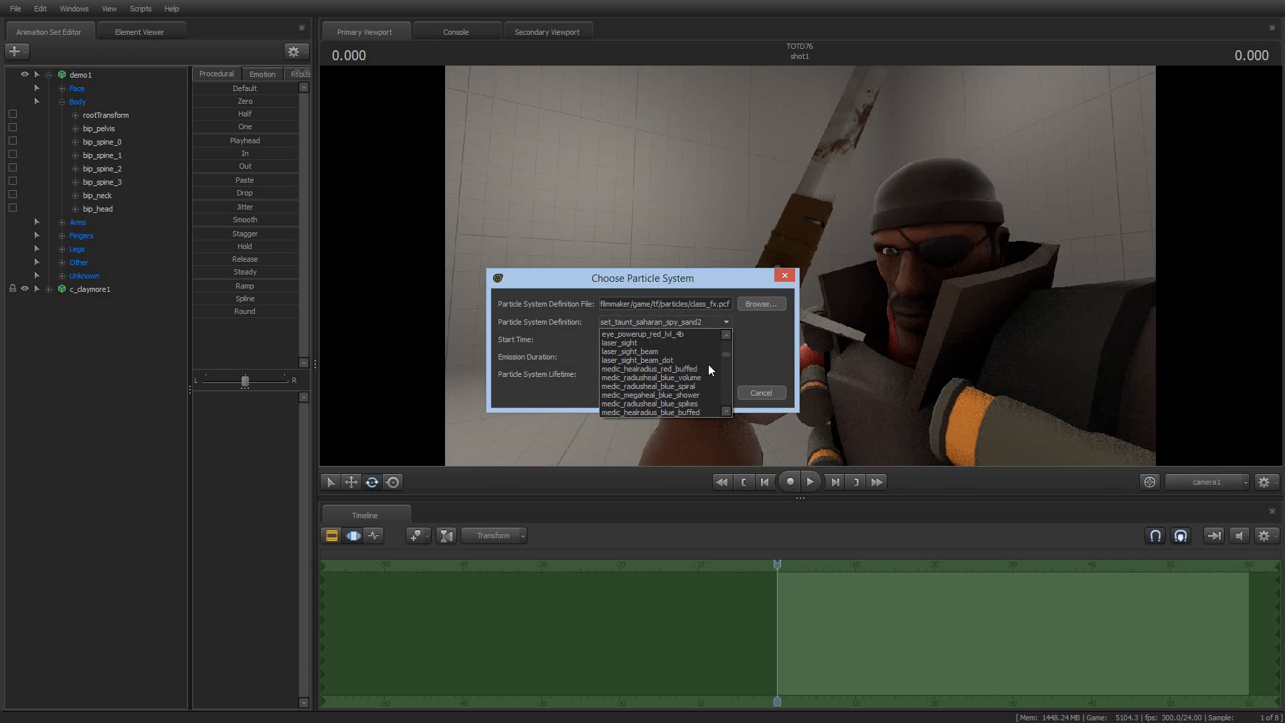
{"action": "scroll", "coordinate": [705, 364], "scroll_direction": "down", "scroll_amount": 10}
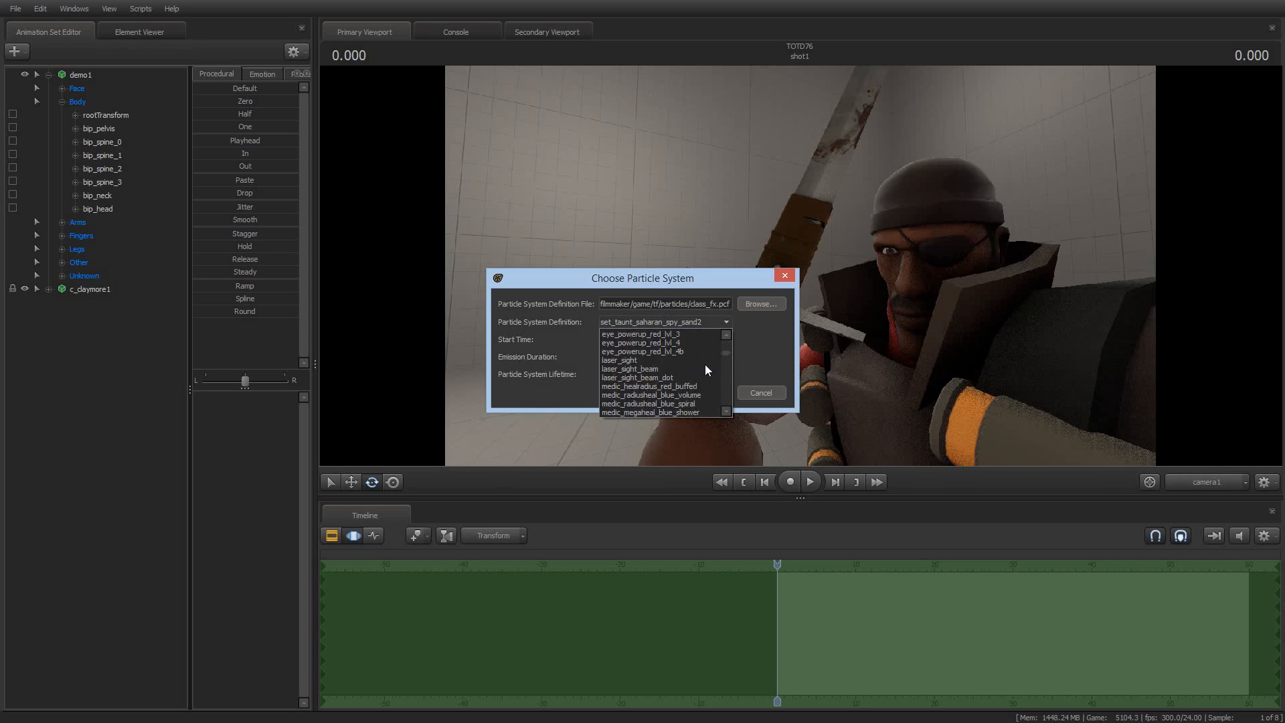
{"action": "scroll", "coordinate": [705, 364], "scroll_direction": "down", "scroll_amount": 5}
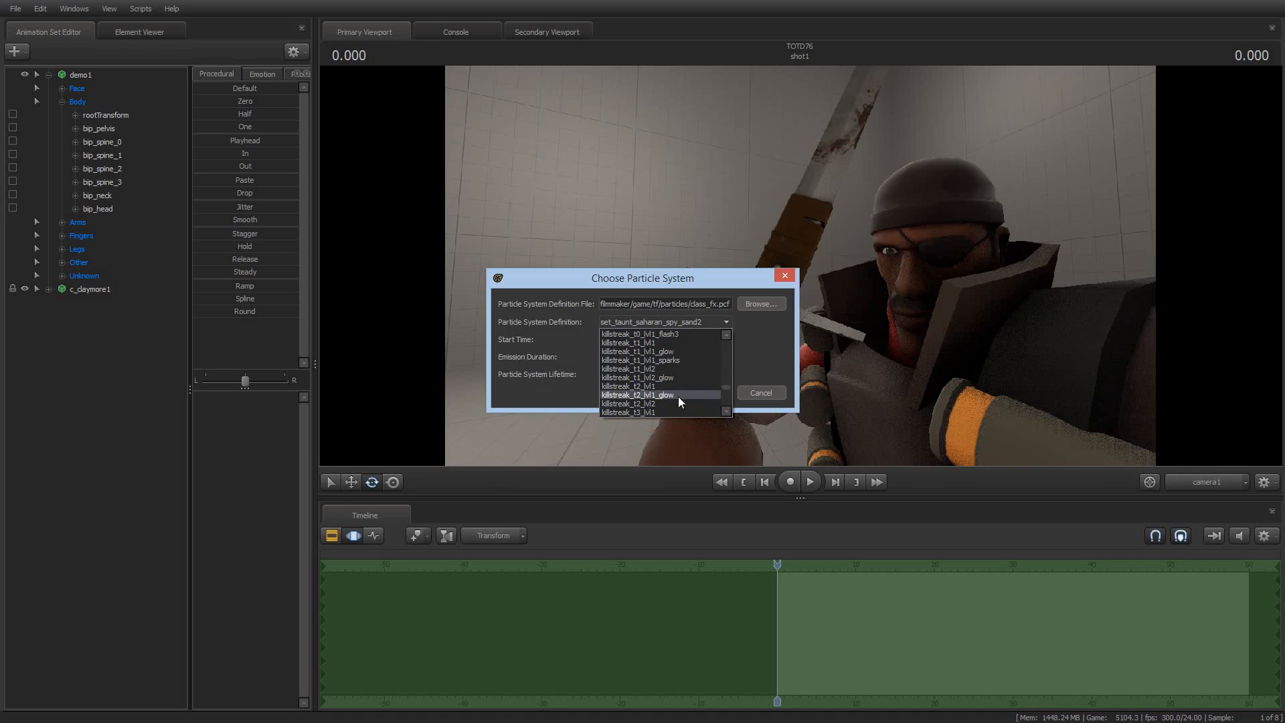
{"action": "left_click", "coordinate": [726, 411]}
{"action": "left_click", "coordinate": [725, 411]}
{"action": "left_click", "coordinate": [725, 414]}
{"action": "left_click", "coordinate": [725, 413]}
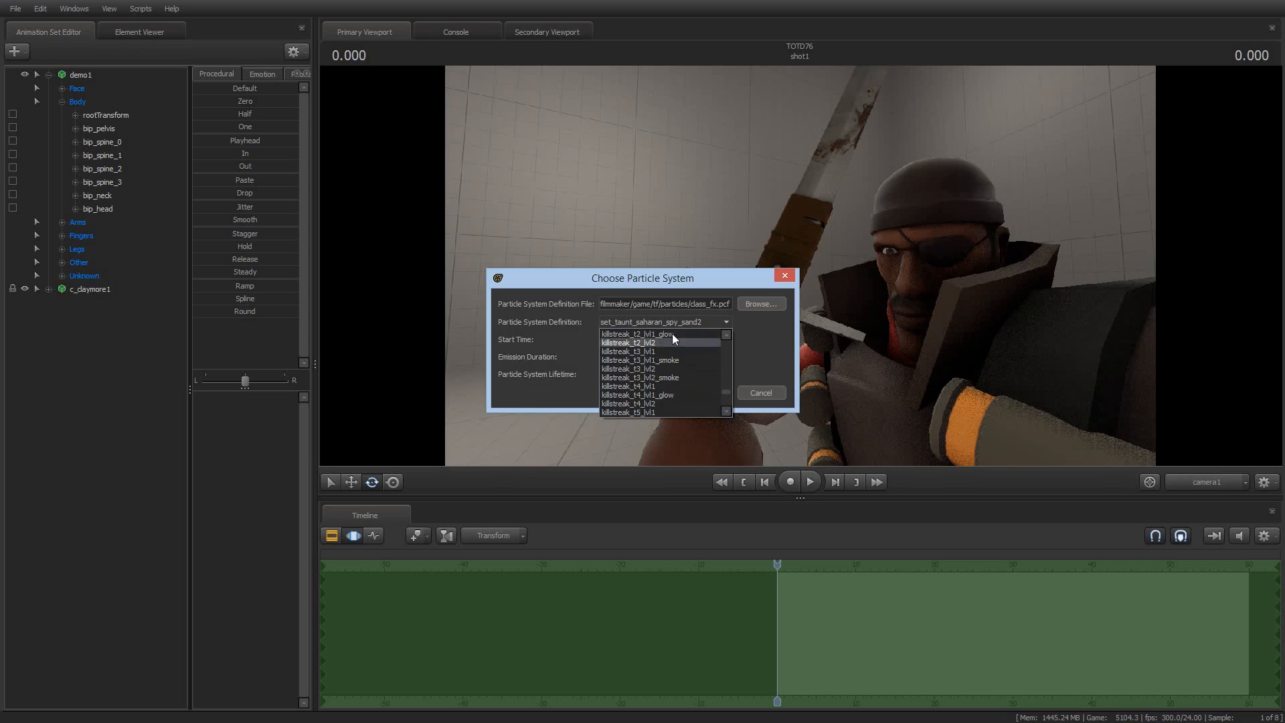
{"action": "left_click", "coordinate": [727, 411]}
{"action": "left_click", "coordinate": [727, 410]}
{"action": "left_click", "coordinate": [727, 411]}
{"action": "left_click", "coordinate": [727, 410]}
{"action": "left_click", "coordinate": [727, 410]}
{"action": "left_click", "coordinate": [727, 410]}
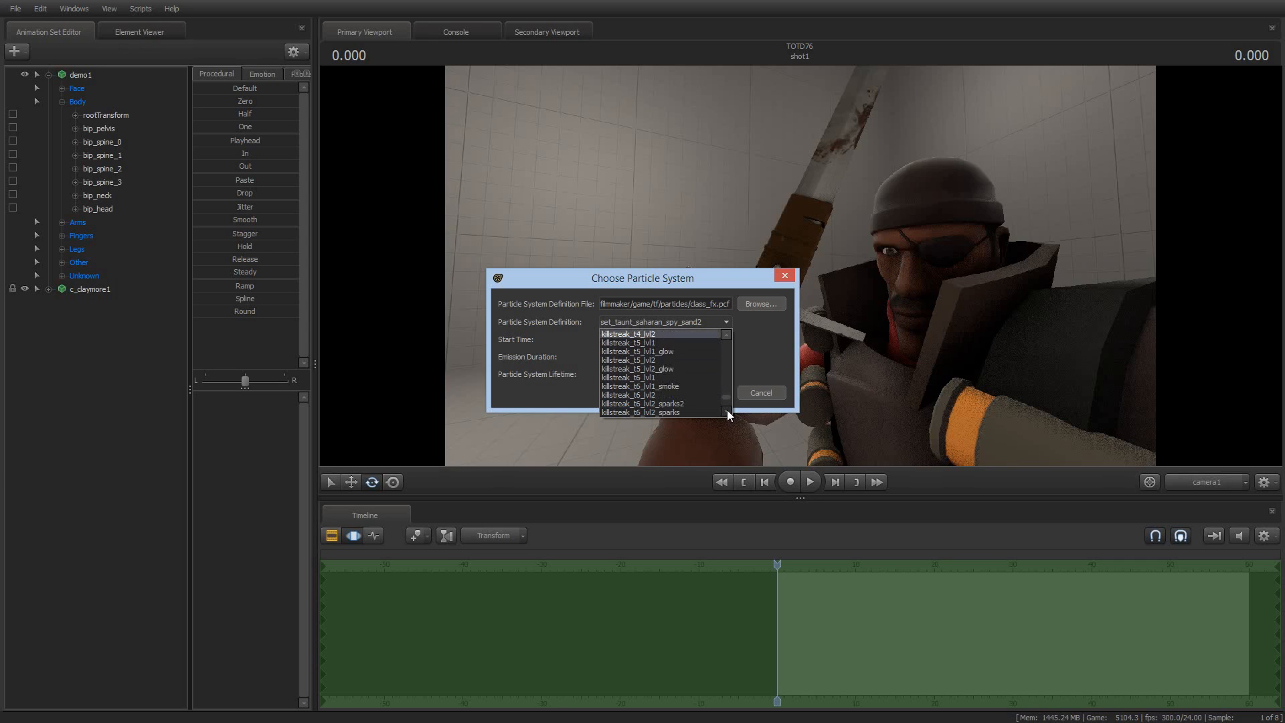
{"action": "left_click", "coordinate": [727, 411]}
{"action": "left_click", "coordinate": [727, 411]}
{"action": "left_click", "coordinate": [727, 410]}
{"action": "left_click", "coordinate": [727, 410]}
{"action": "left_click", "coordinate": [727, 411]}
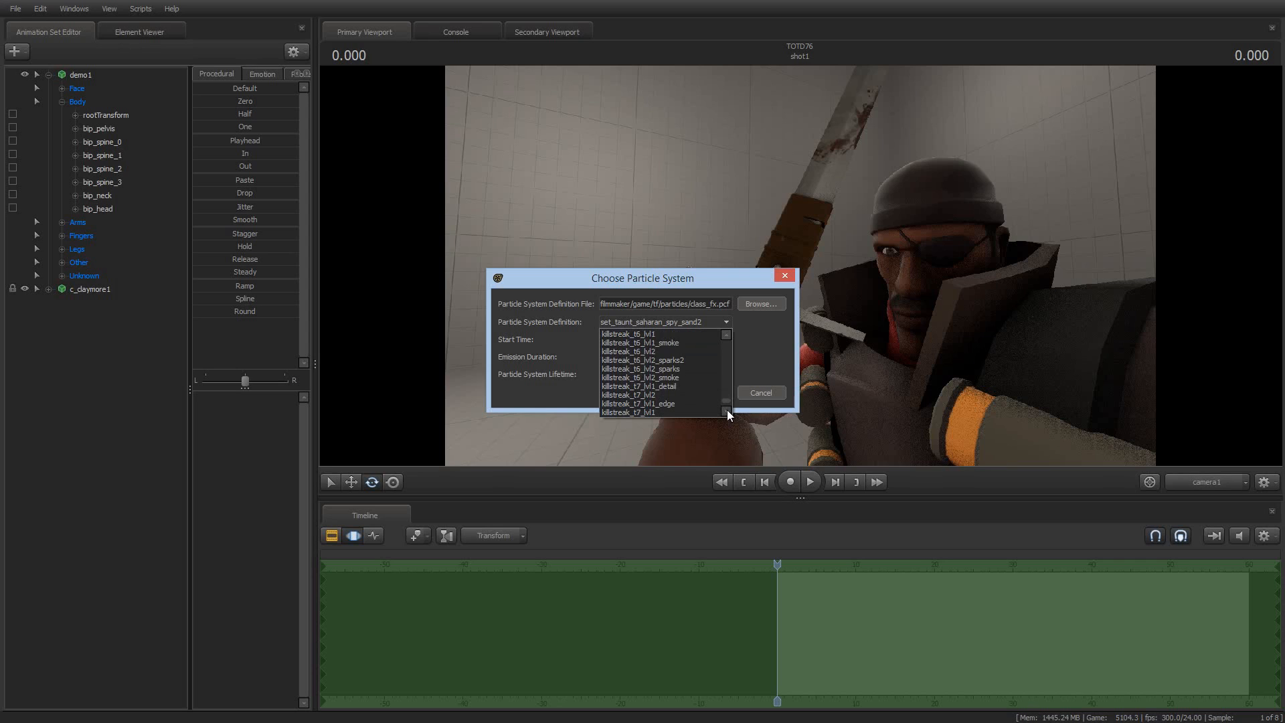
{"action": "left_click", "coordinate": [660, 395]}
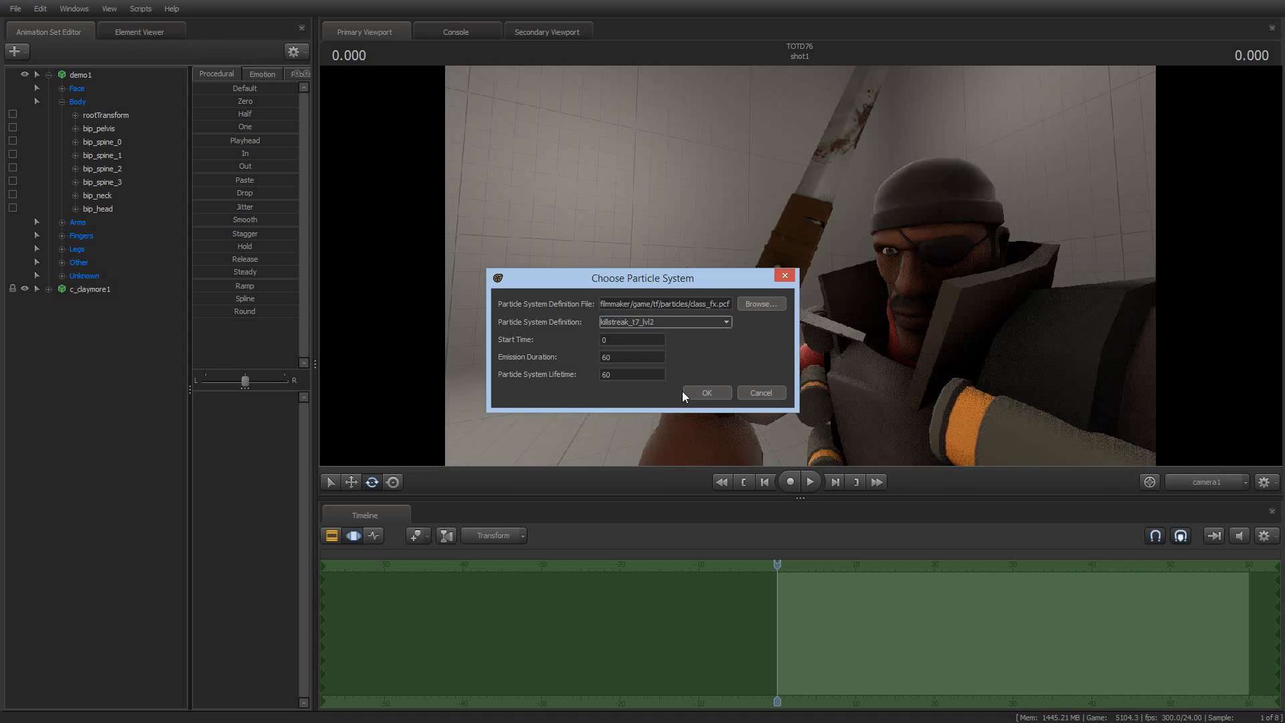
{"action": "left_click", "coordinate": [705, 392]}
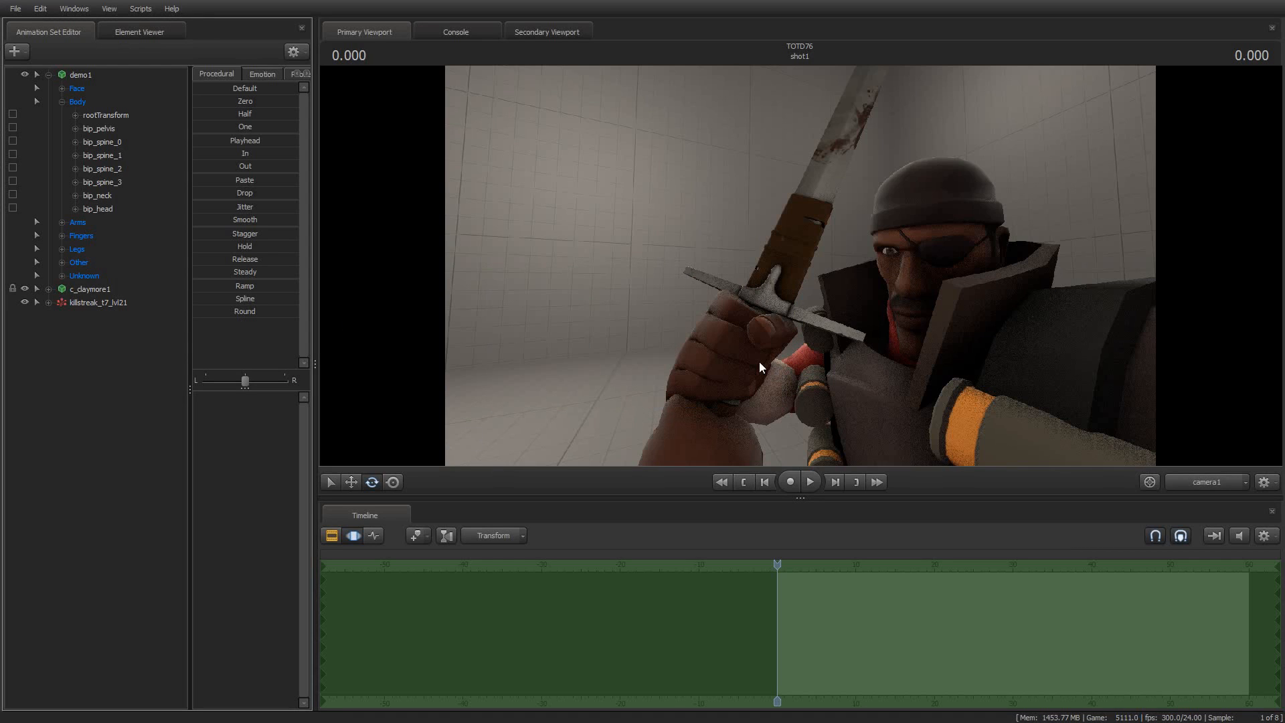
- Play the start of the shot to check the particle effect and return the playhead to the beginning
{"action": "left_click", "coordinate": [813, 599]}
{"action": "key", "text": "space"}
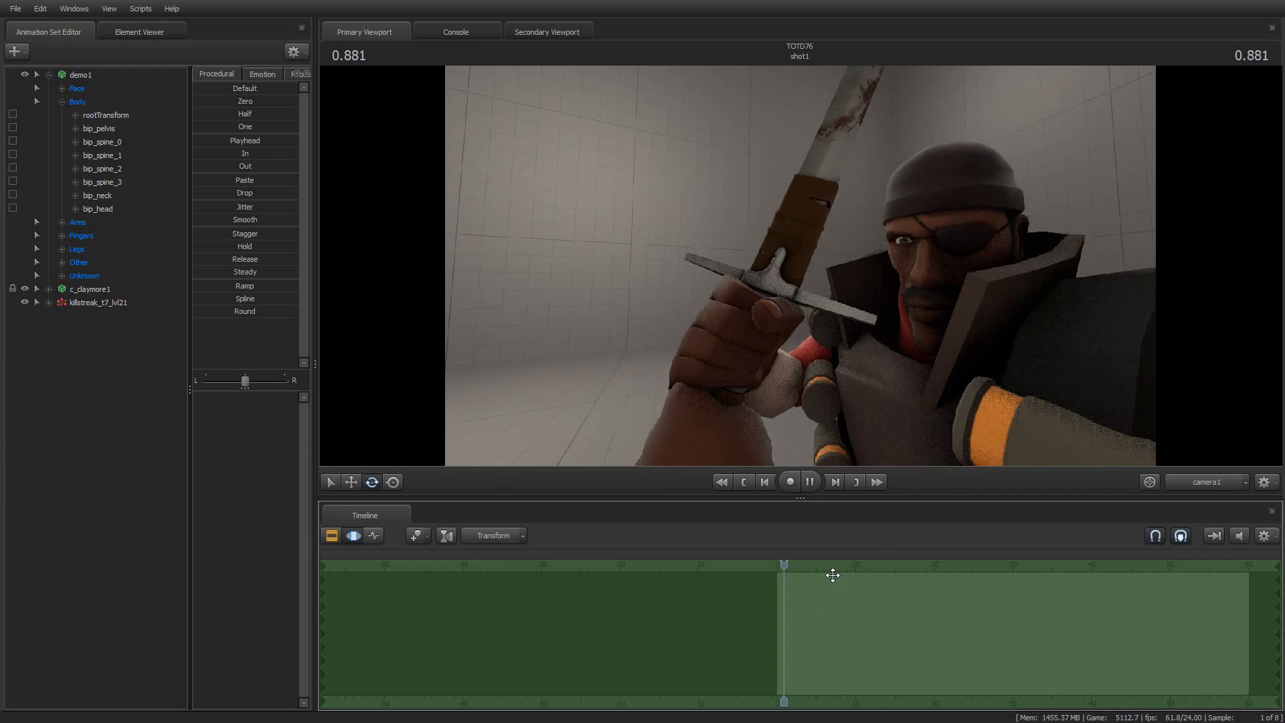
{"action": "key", "text": "space"}
{"action": "key", "text": "Home"}
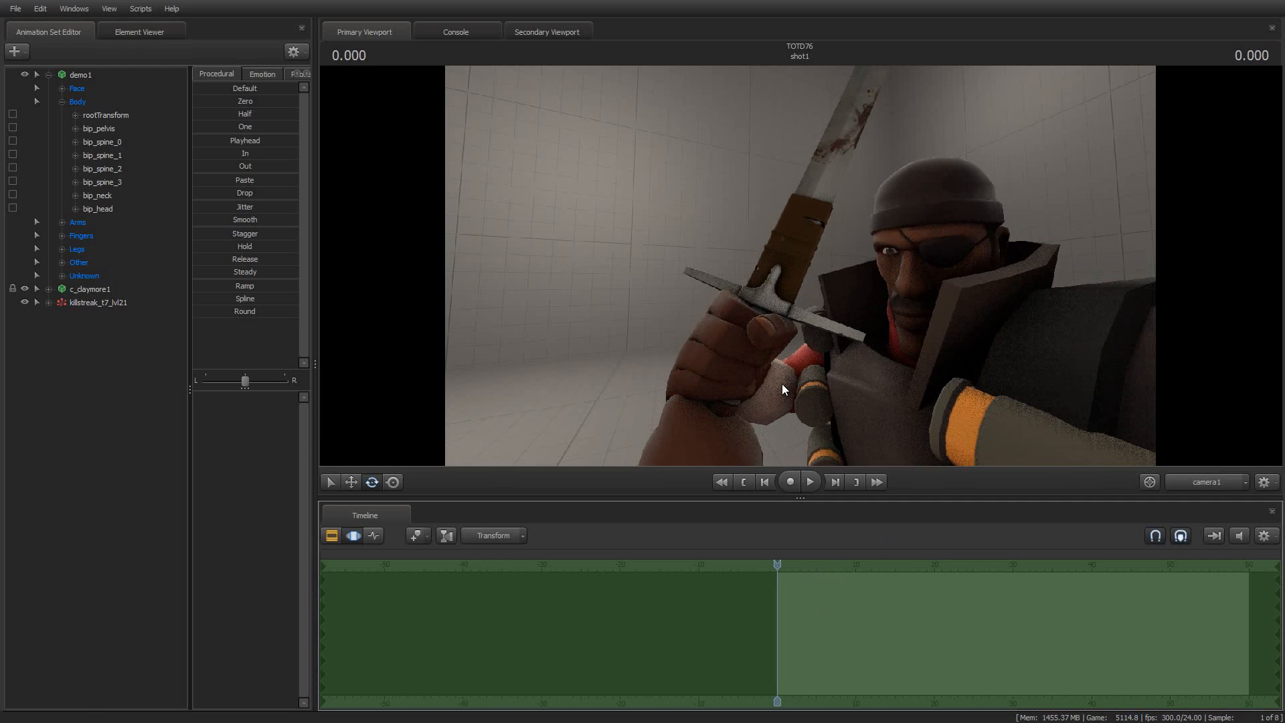
- Instance the killstreak particle system and preview the shot from the work camera at another angle
{"action": "right_click", "coordinate": [82, 303]}
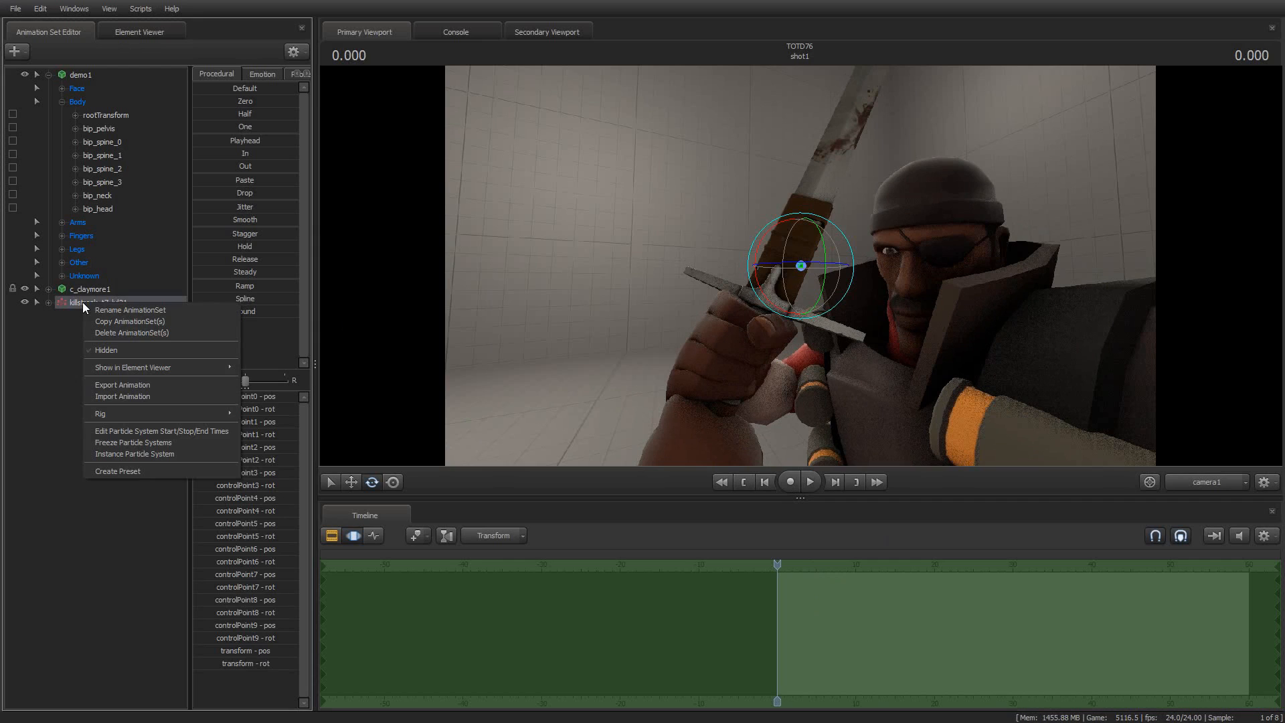
{"action": "left_click", "coordinate": [174, 454]}
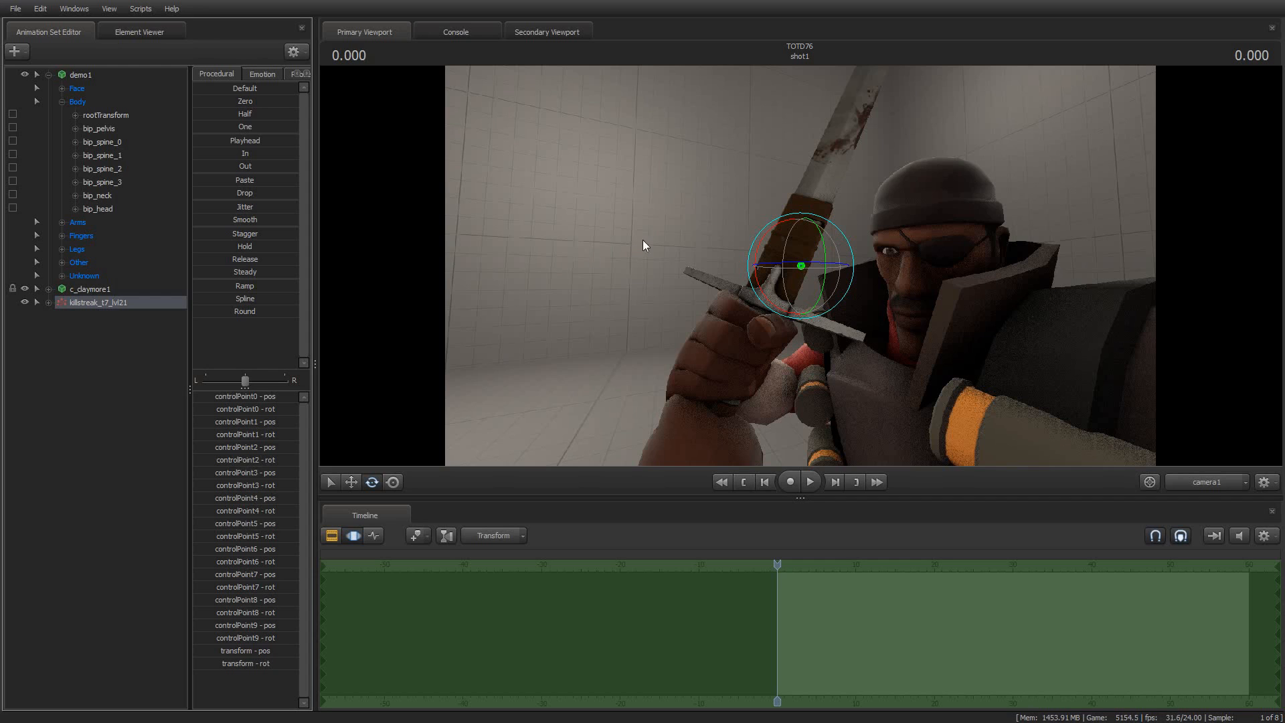
{"action": "left_click", "coordinate": [1213, 476]}
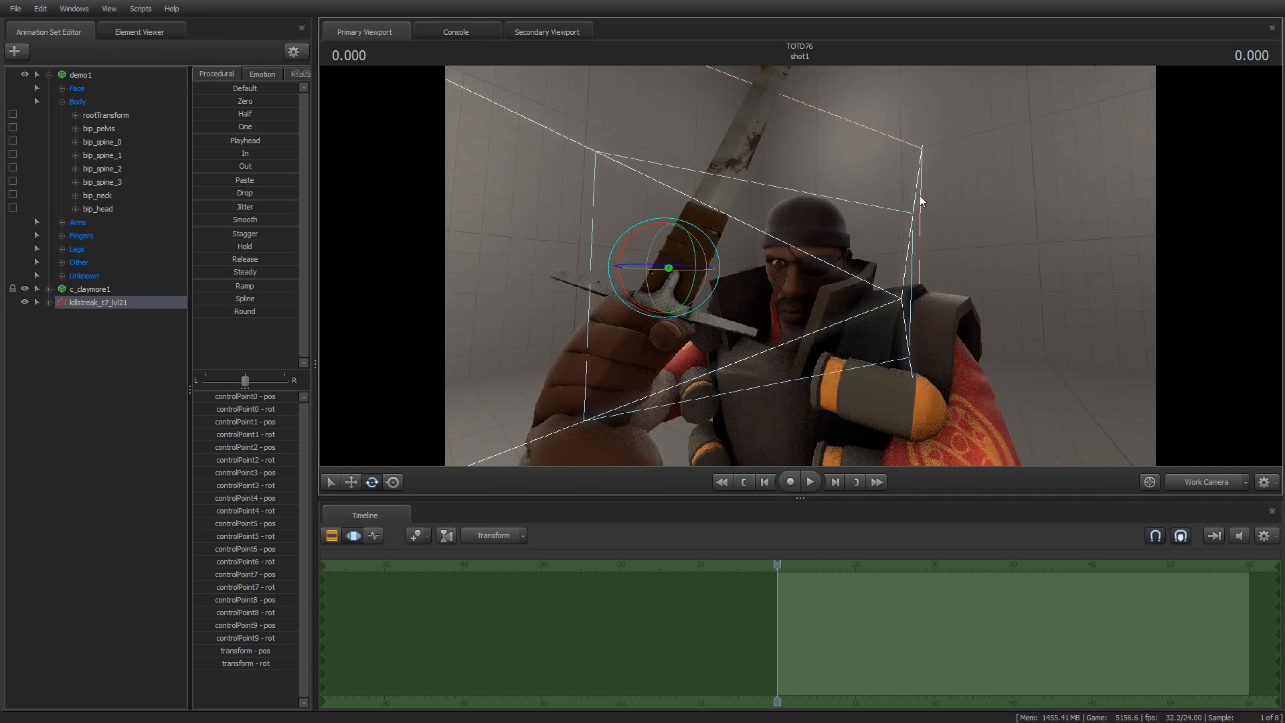
{"action": "key", "text": "a"}
{"action": "left_click_drag", "start_coordinate": [919, 196], "coordinate": [990, 203]}
{"action": "key", "text": "space"}
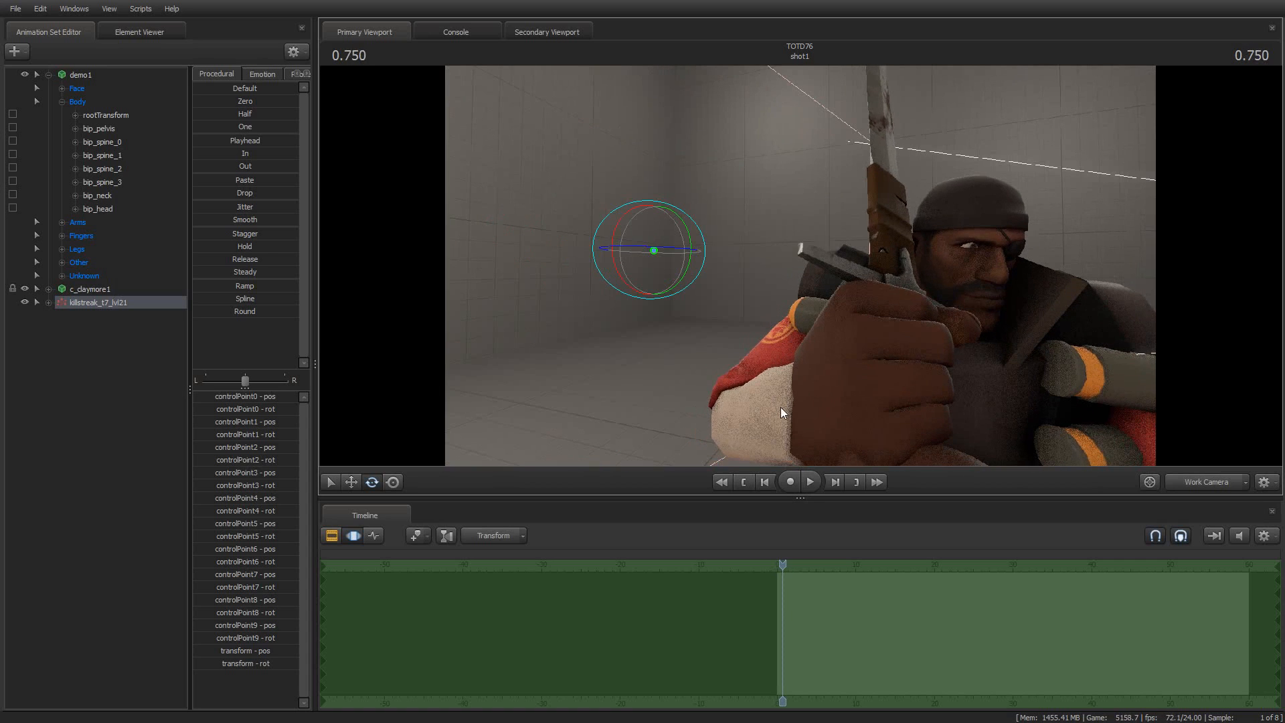
{"action": "key", "text": "space"}
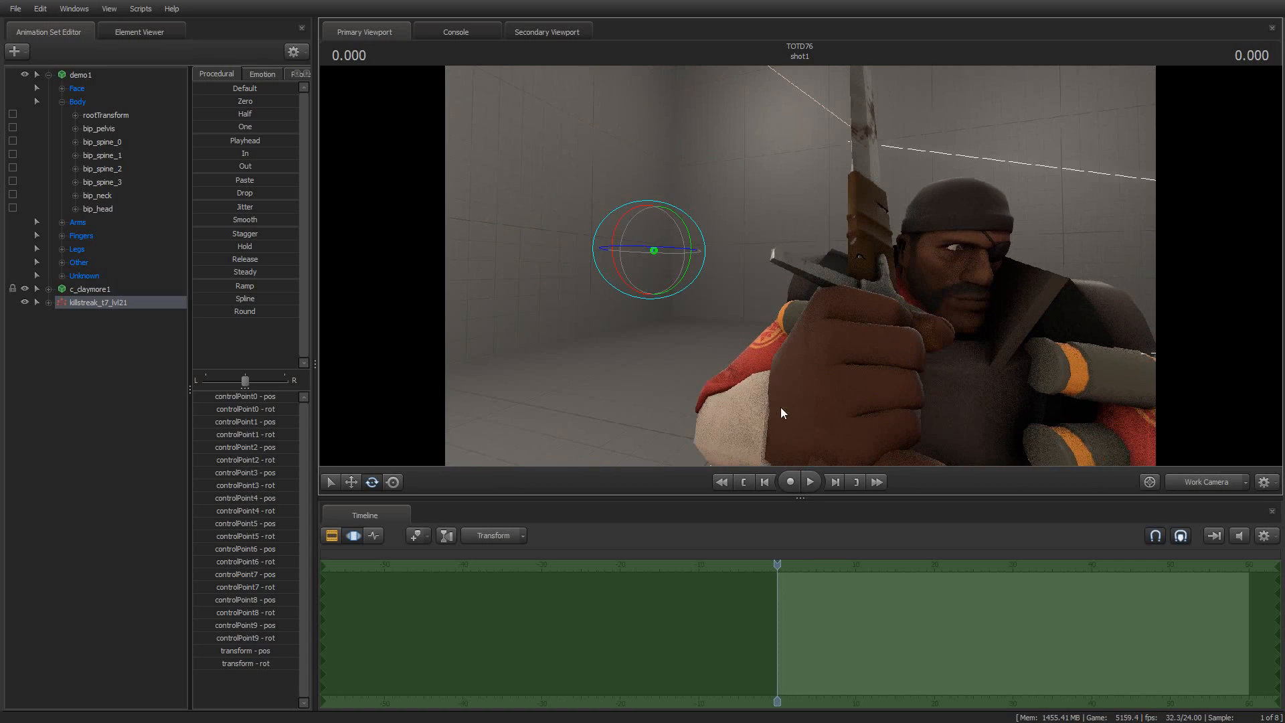
- Show the killstreak particle system in the Element Viewer and open its particleSystemDefinition in the Particle System Editor
{"action": "right_click", "coordinate": [87, 303]}
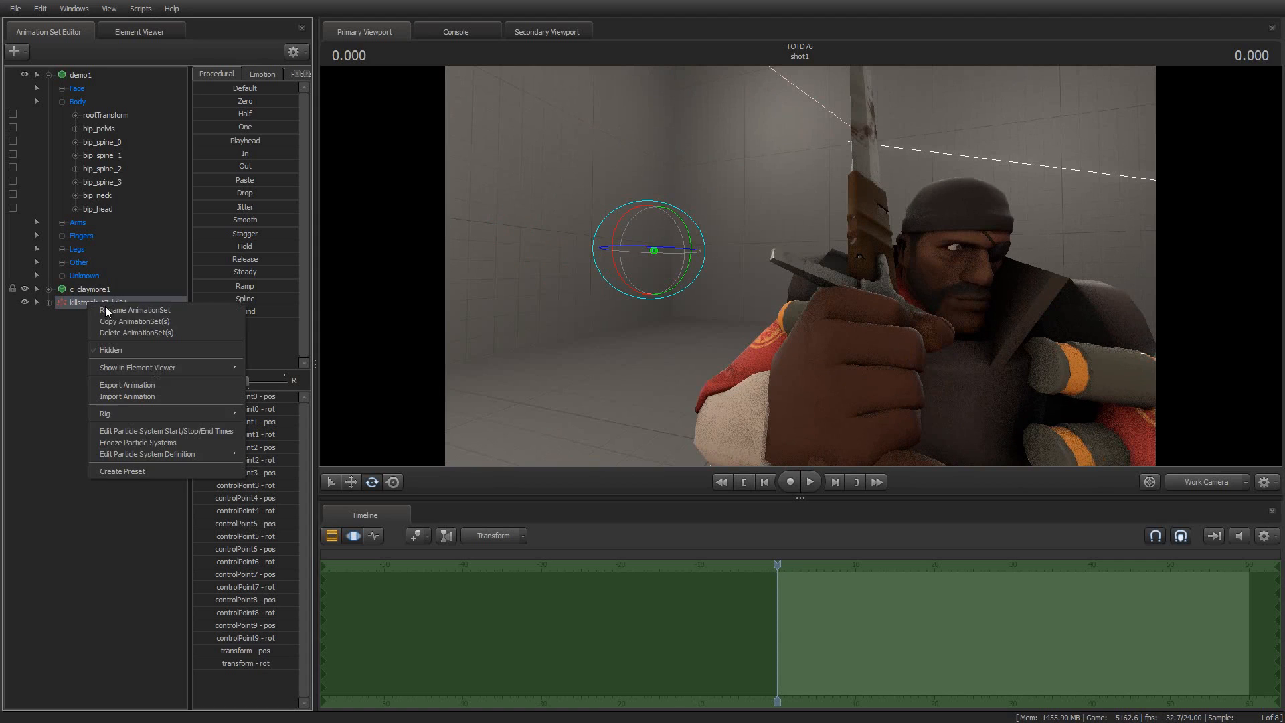
{"action": "mouse_move", "coordinate": [158, 367]}
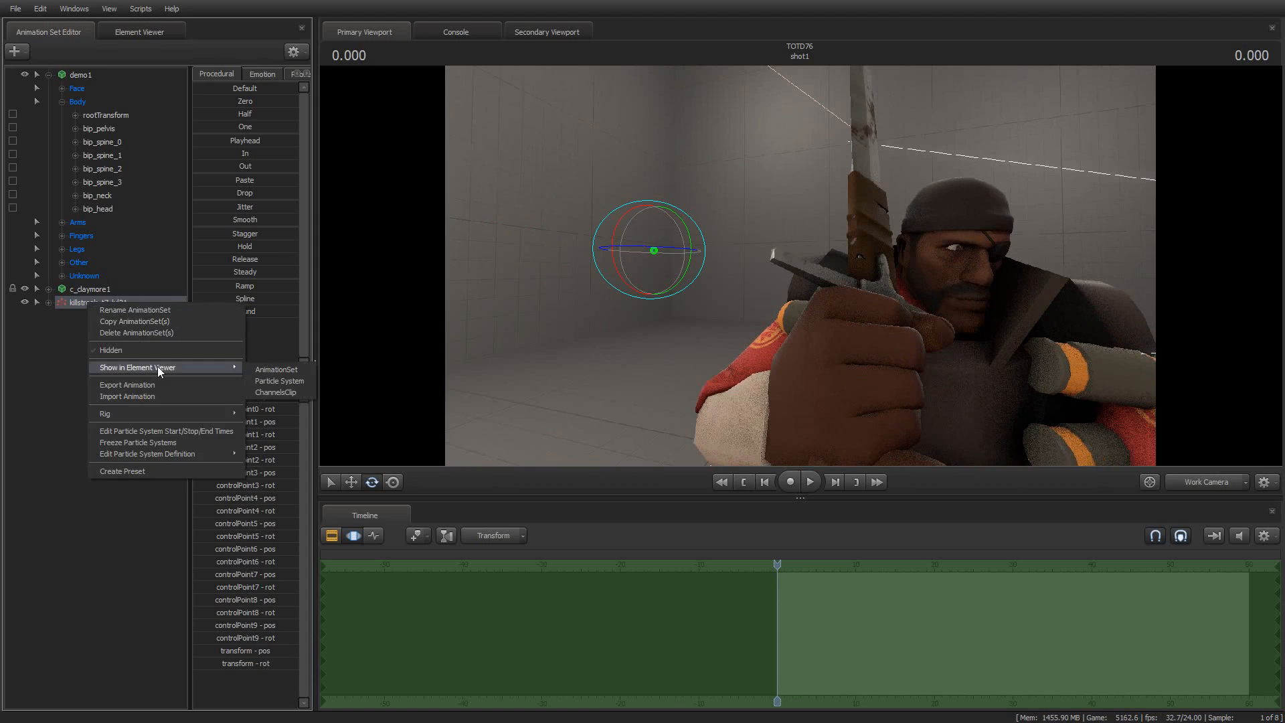
{"action": "left_click", "coordinate": [298, 380]}
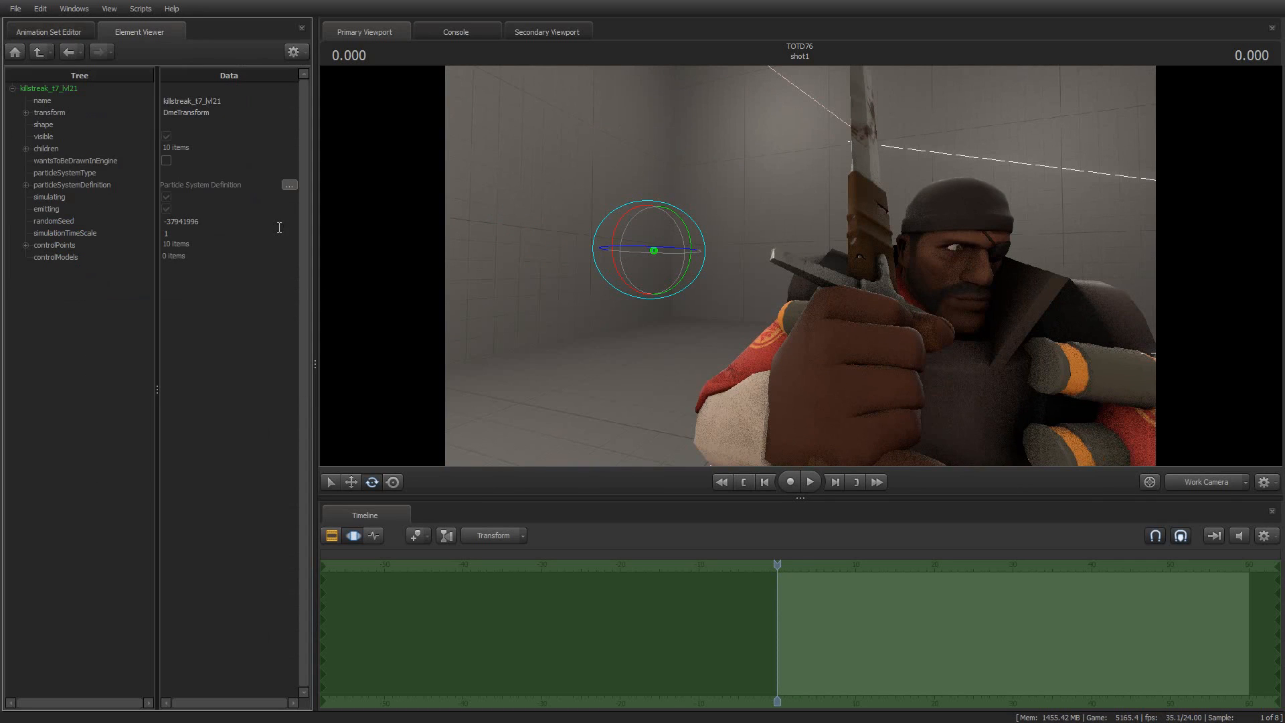
{"action": "left_click", "coordinate": [79, 187]}
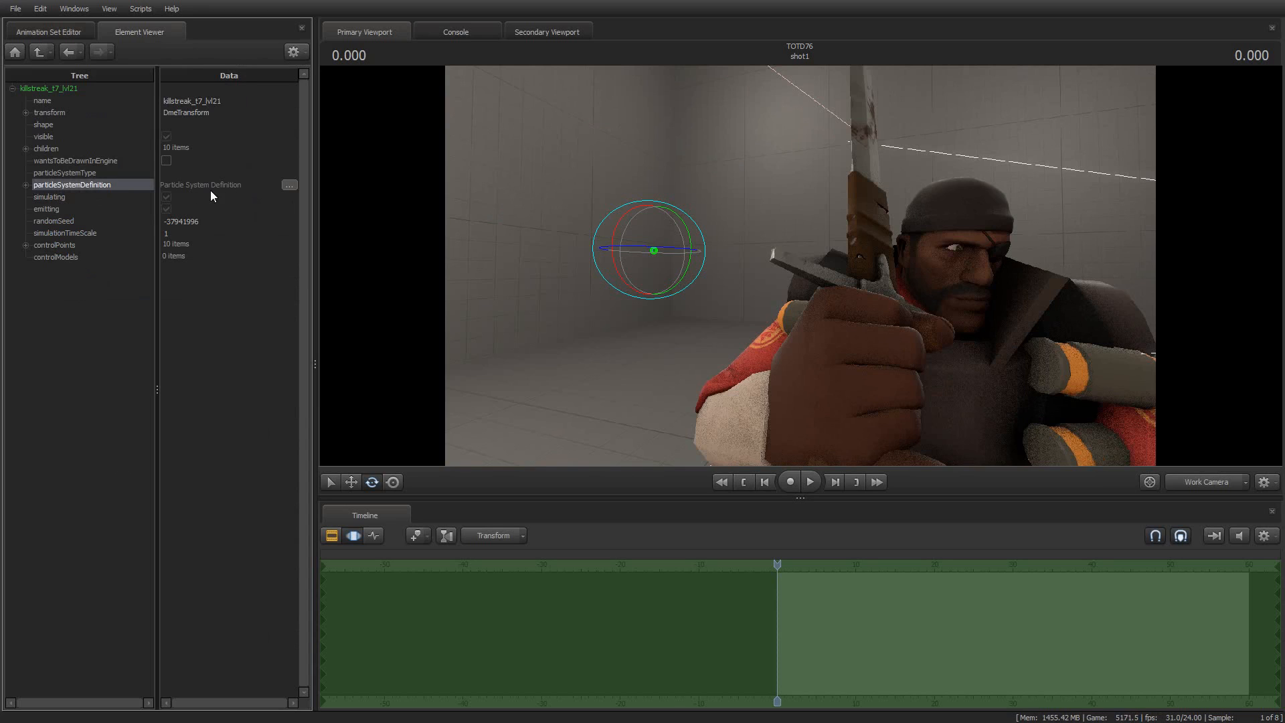
{"action": "left_click", "coordinate": [288, 185]}
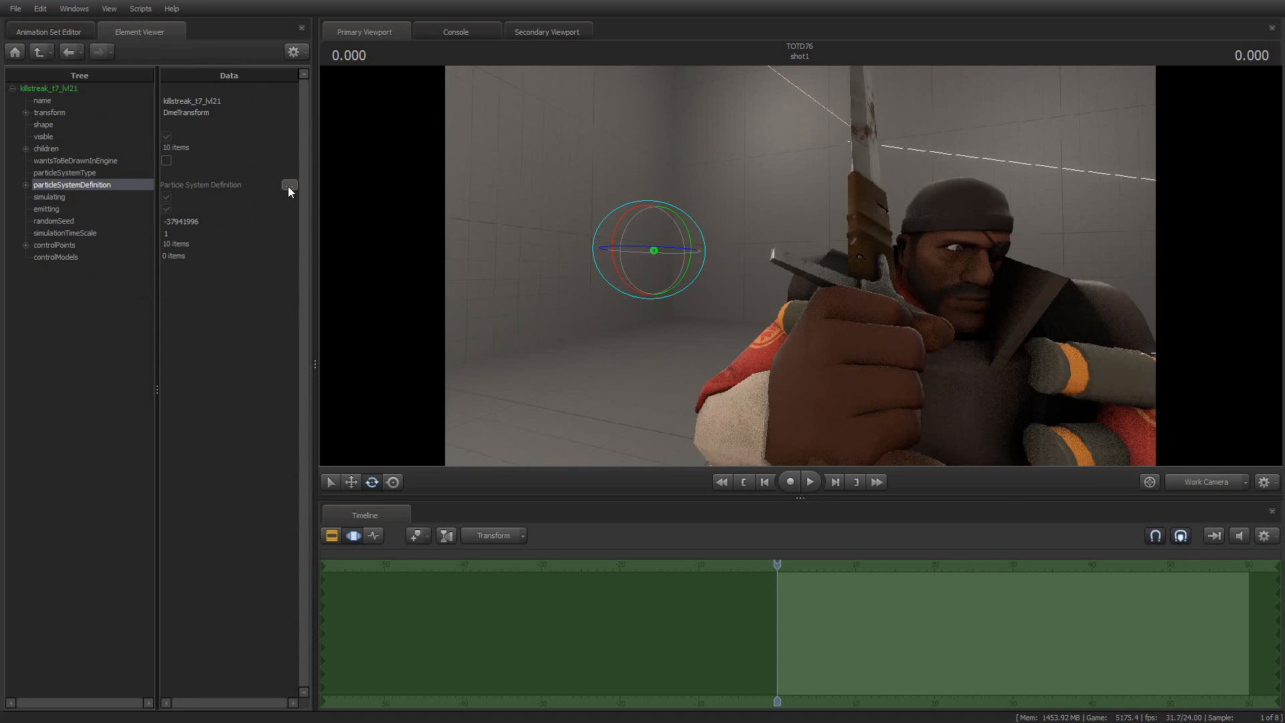
{"action": "left_click_drag", "start_coordinate": [651, 138], "coordinate": [757, 162]}
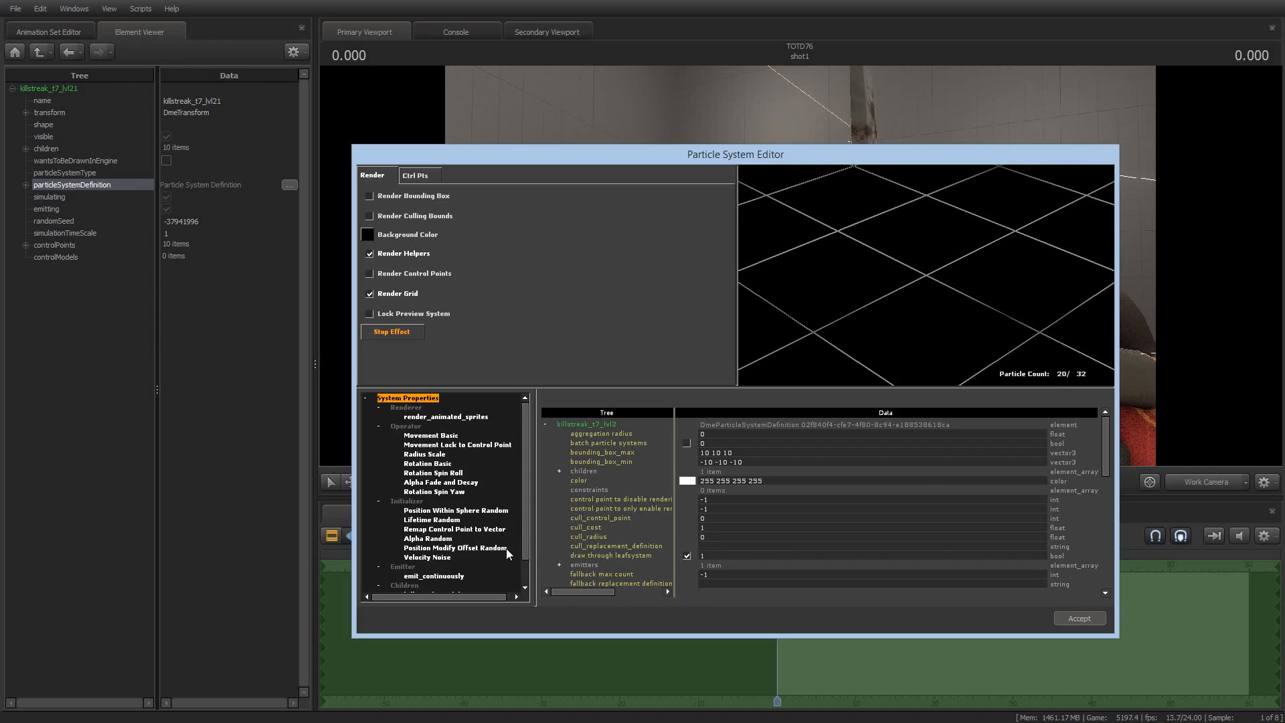
- Remove the Remap Control Point to Vector initializer from the particle definition, accept it, and play the shot to check the effect
{"action": "left_click", "coordinate": [455, 529]}
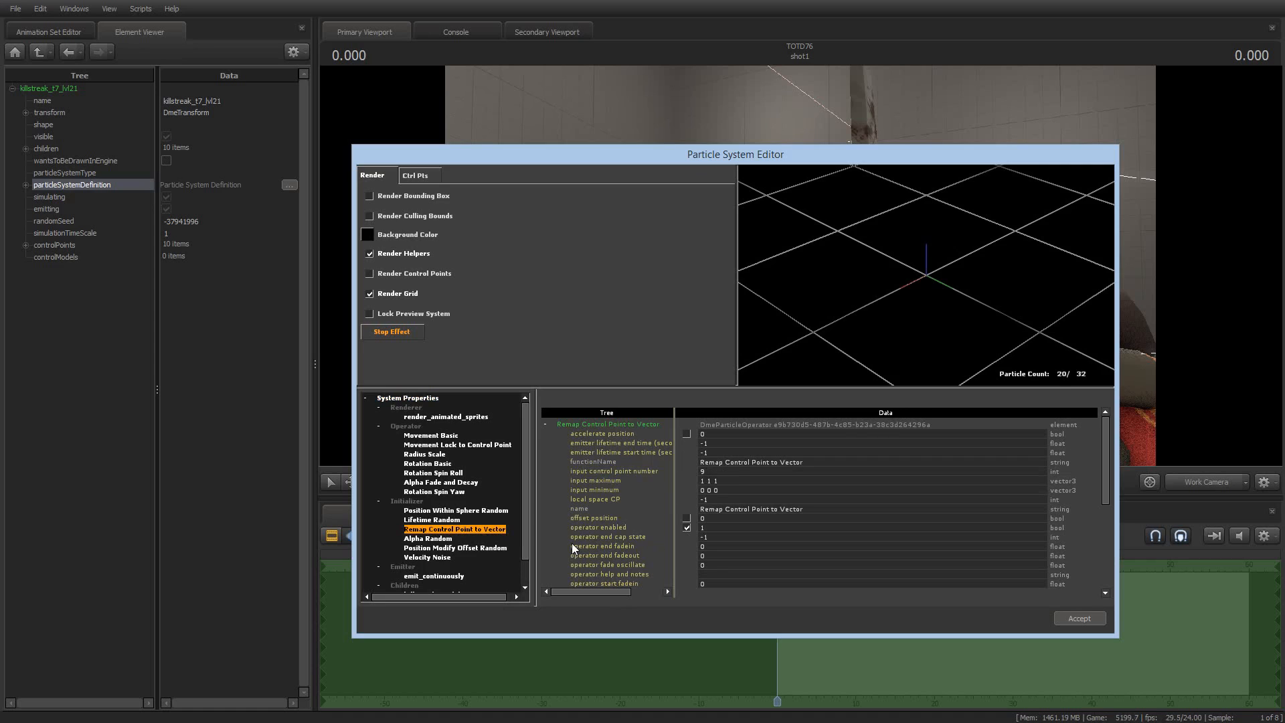
{"action": "right_click", "coordinate": [448, 532]}
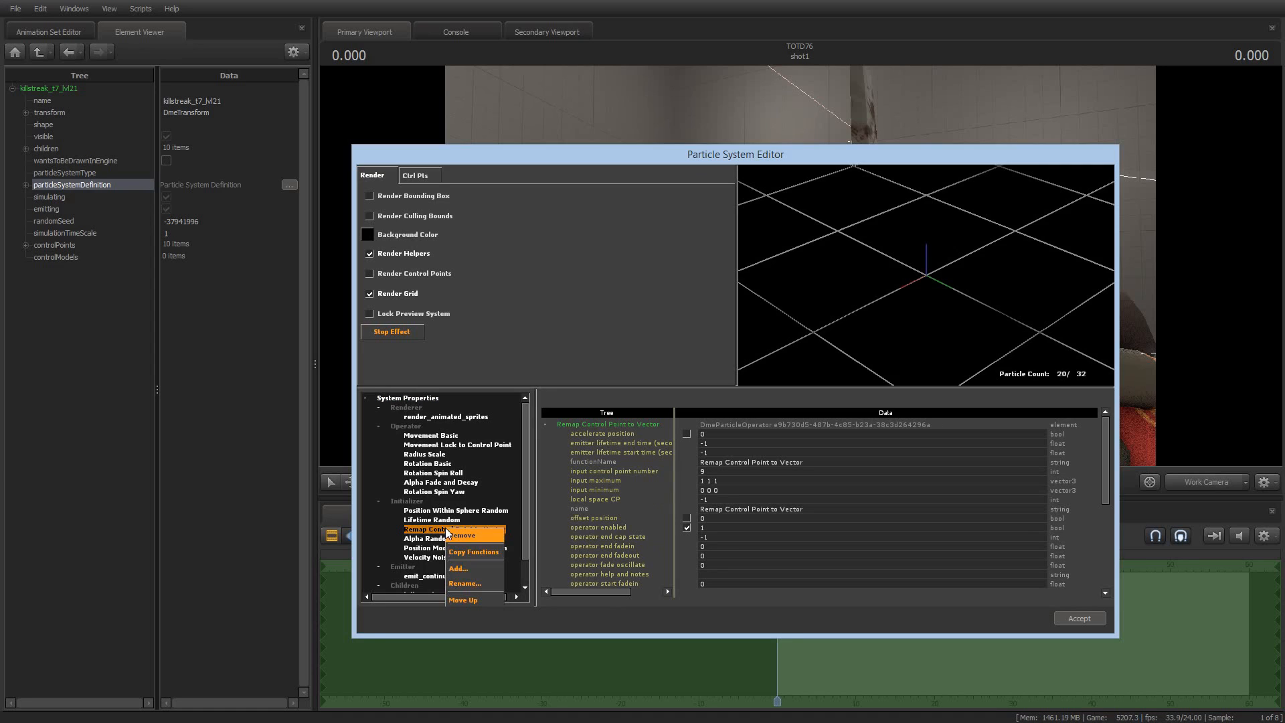
{"action": "left_click", "coordinate": [471, 542]}
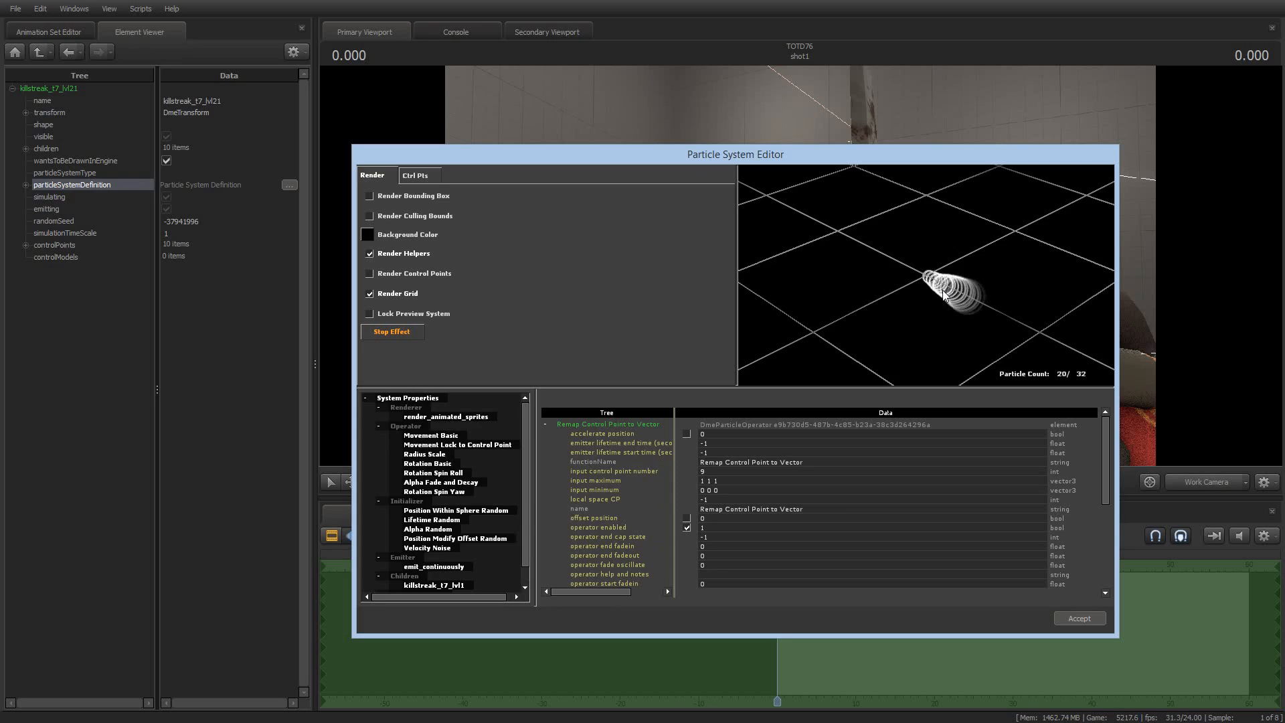
{"action": "left_click", "coordinate": [1079, 618]}
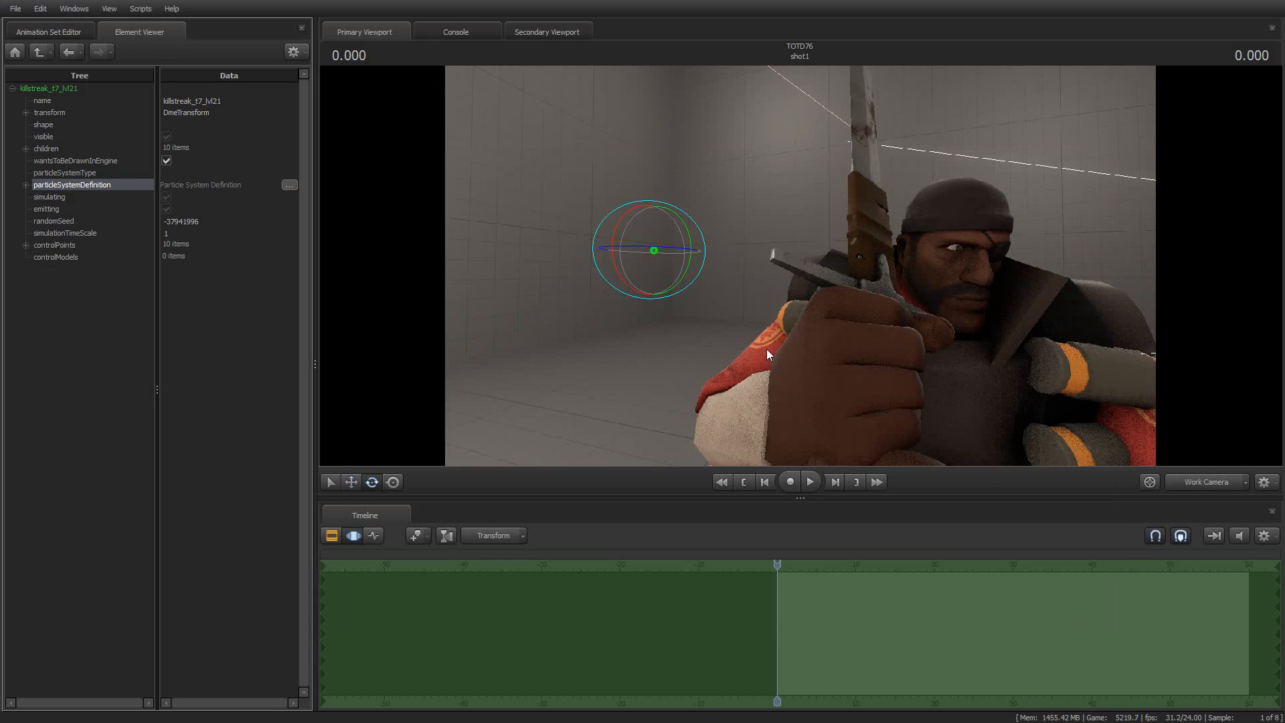
{"action": "key", "text": "space"}
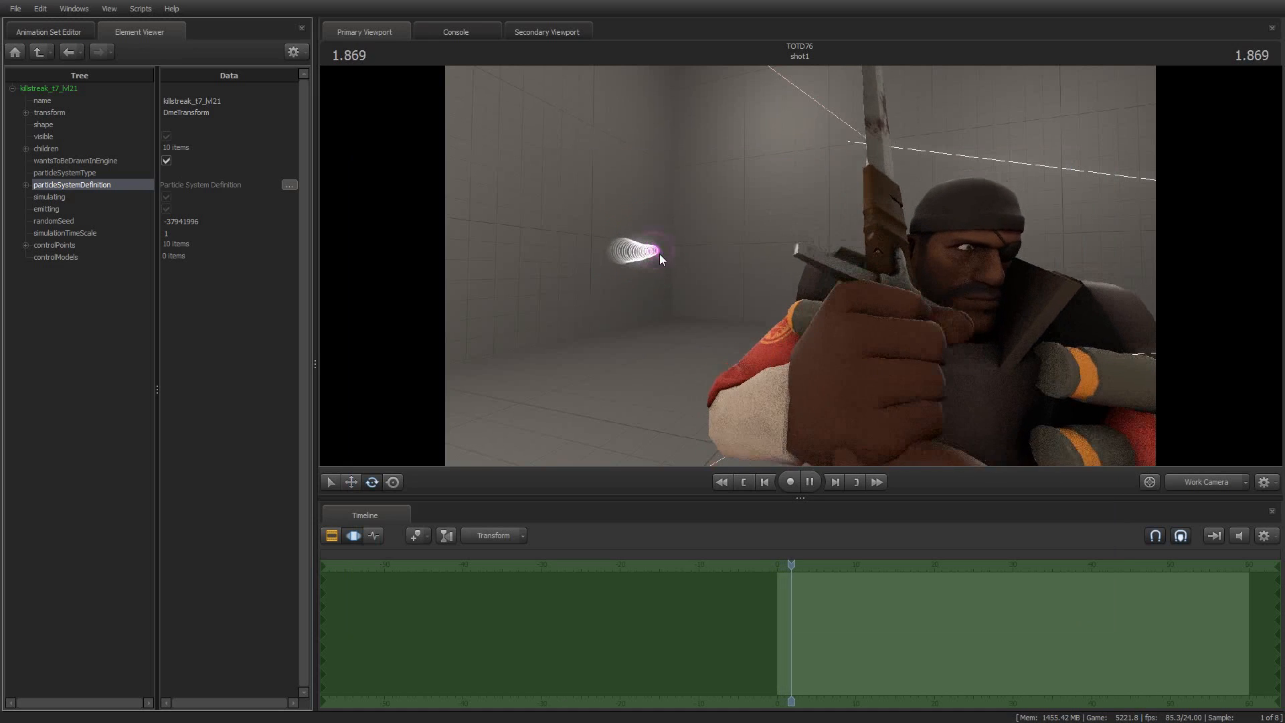
{"action": "key", "text": "space"}
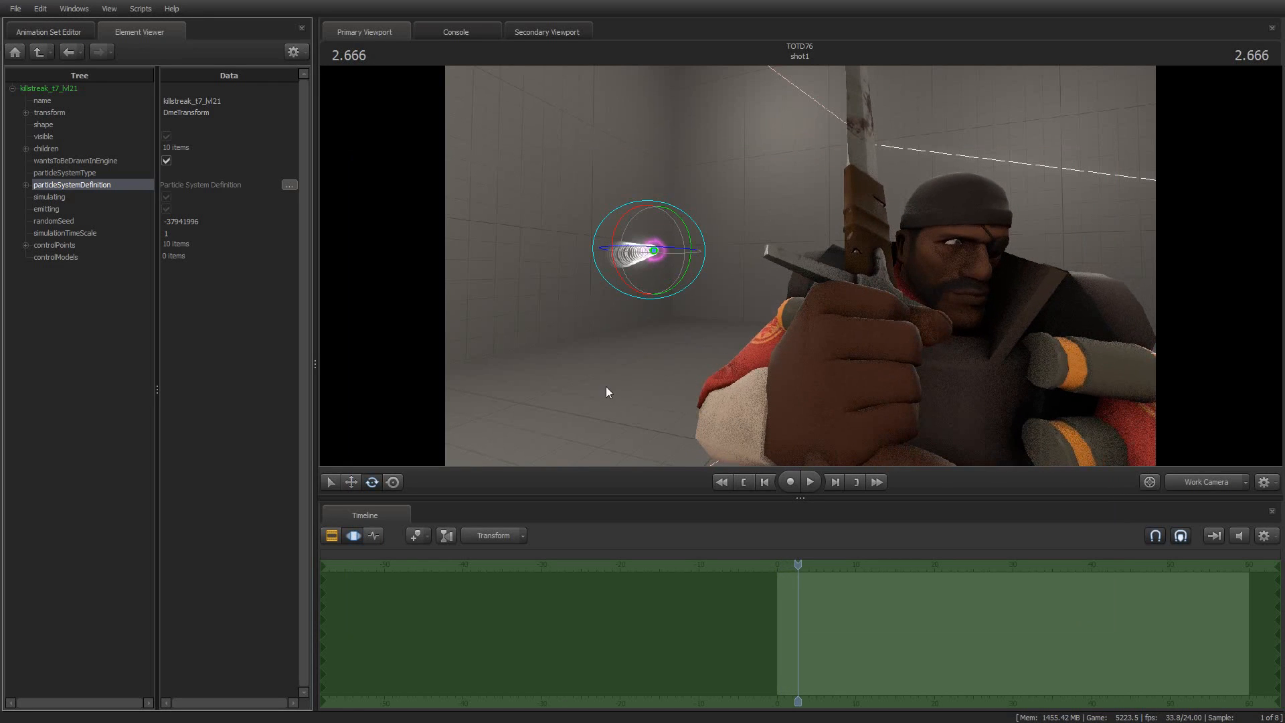
- Activate the Move tool and expand the killstreak_t7_lvl21 controls in the Animation Set Editor down to its transform and control points
{"action": "left_click", "coordinate": [28, 34]}
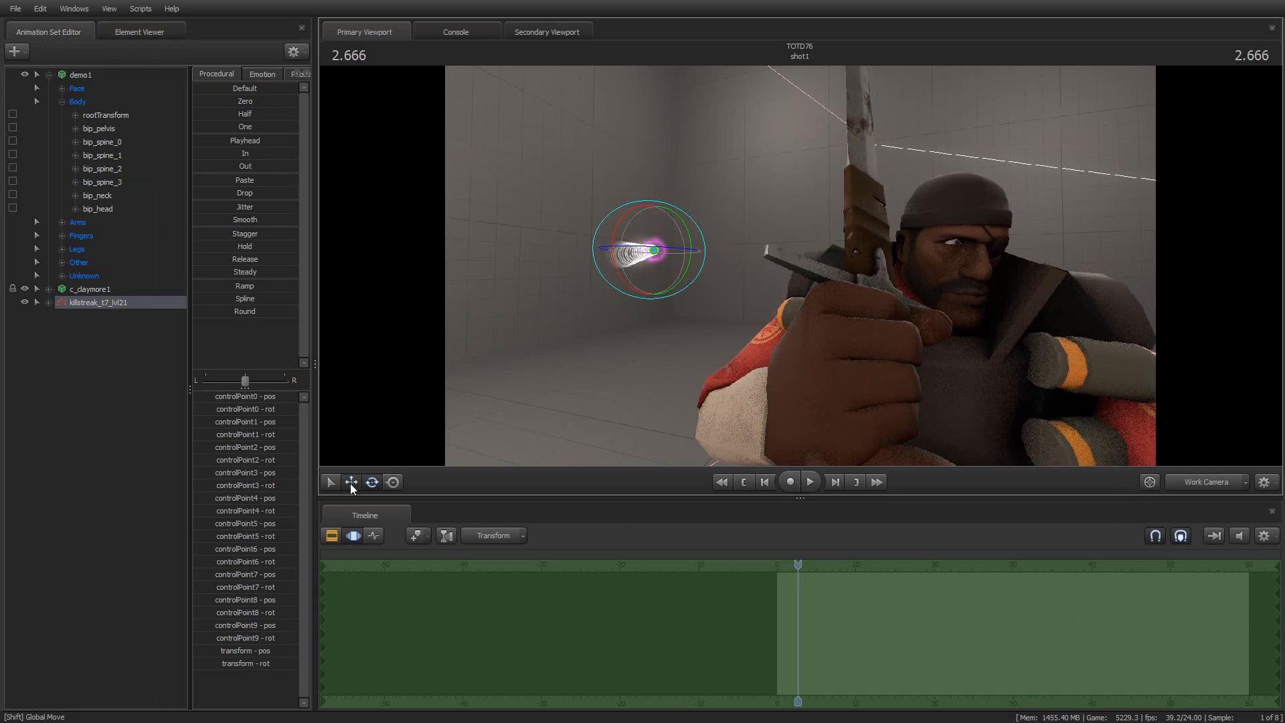
{"action": "left_click", "coordinate": [351, 483]}
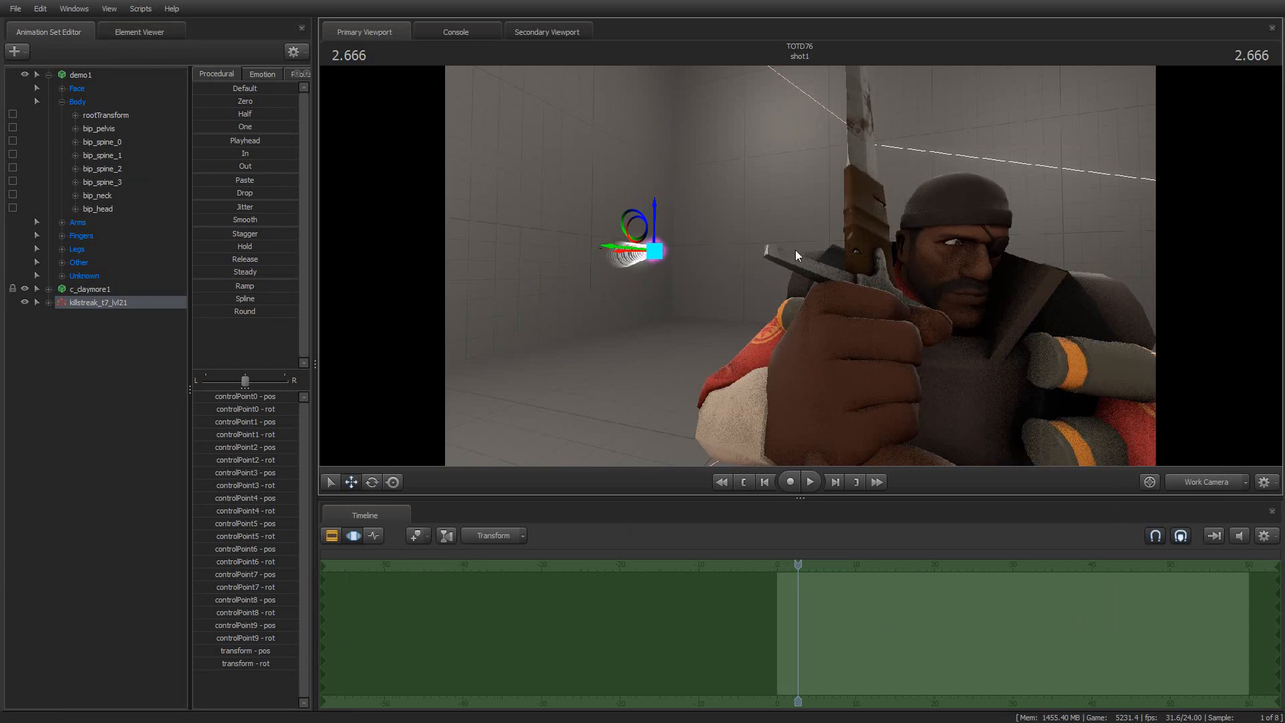
{"action": "left_click", "coordinate": [48, 302]}
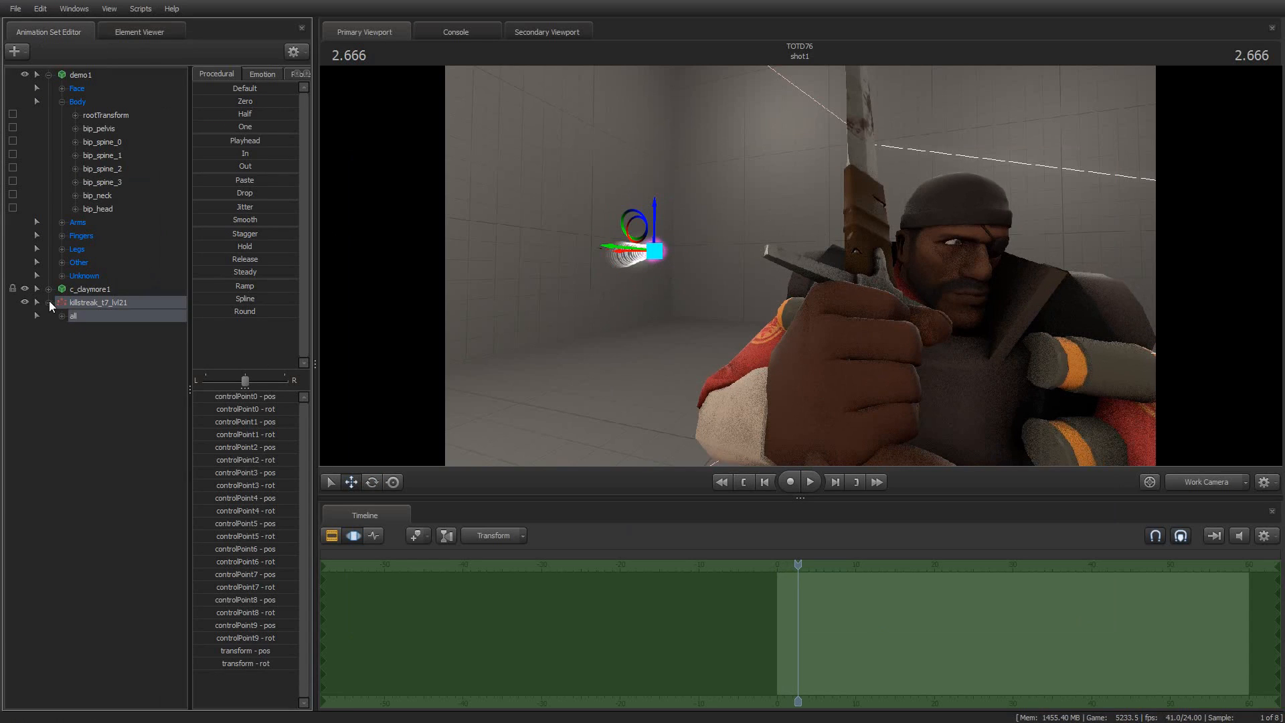
{"action": "left_click", "coordinate": [62, 315]}
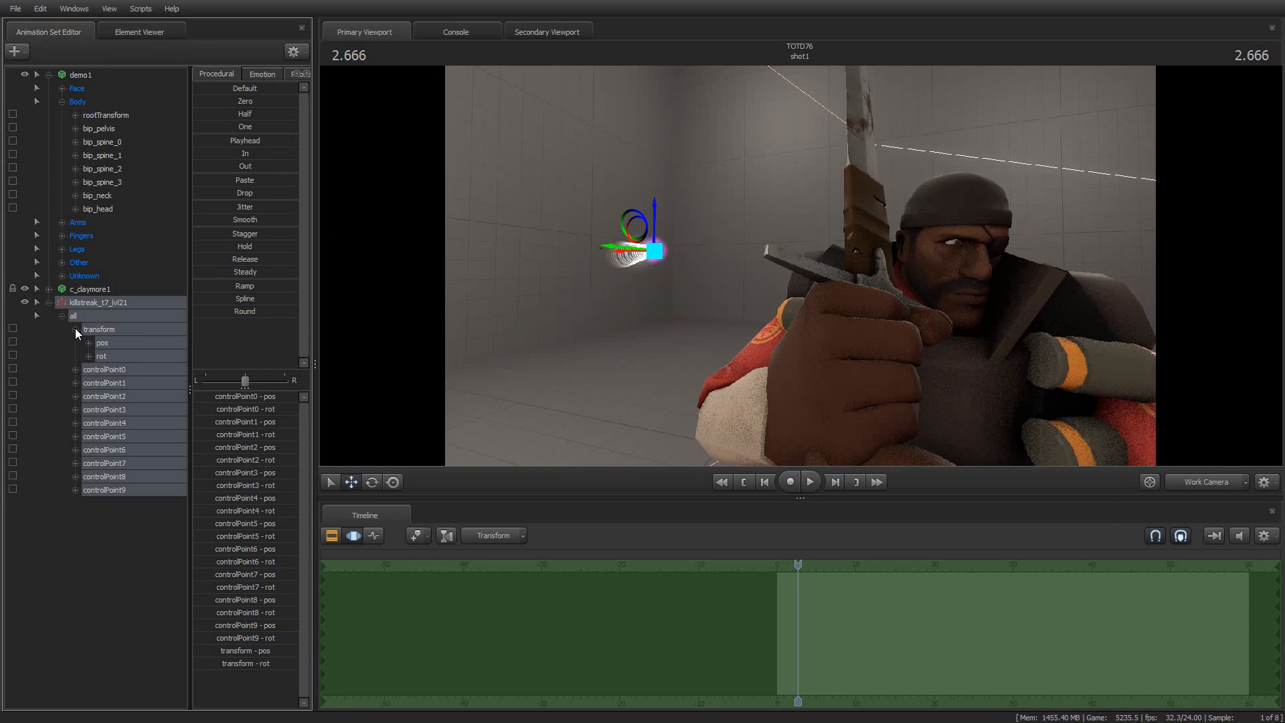
{"action": "left_click", "coordinate": [62, 315]}
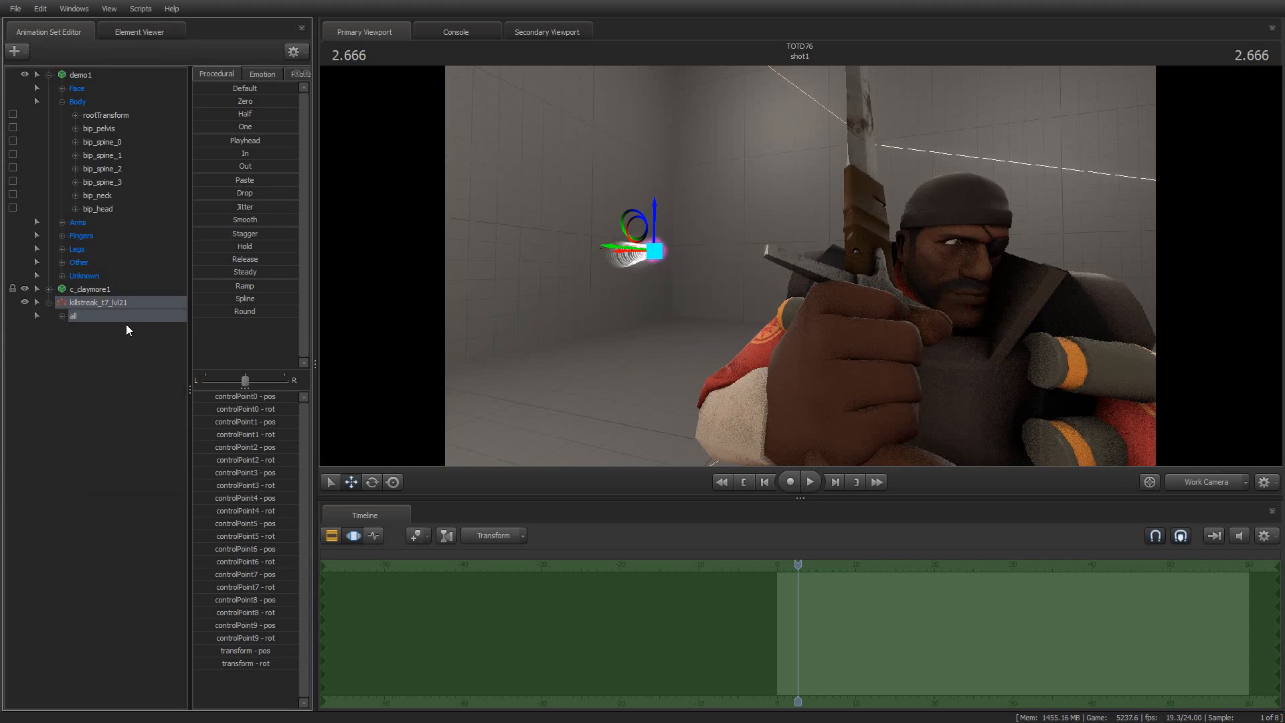
{"action": "left_click", "coordinate": [62, 316]}
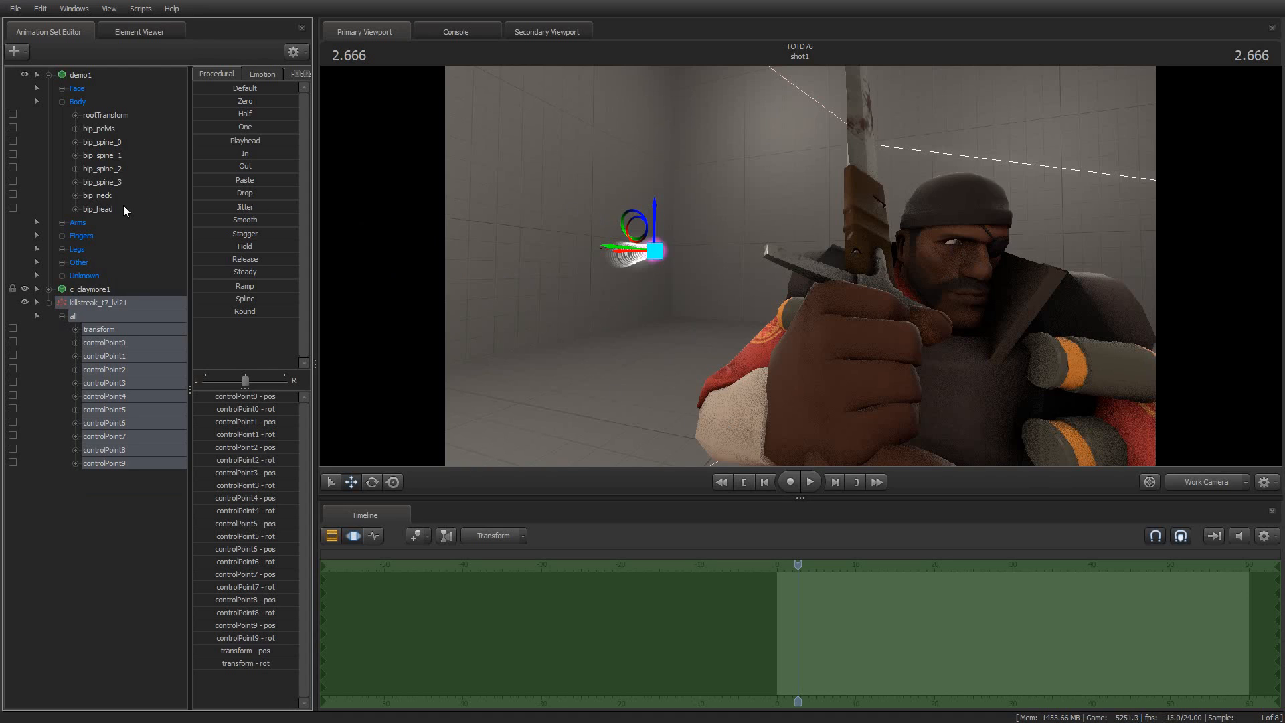
- Lock the killstreak particle system's transform to the Demoman's bip_head bone
{"action": "left_click", "coordinate": [95, 209]}
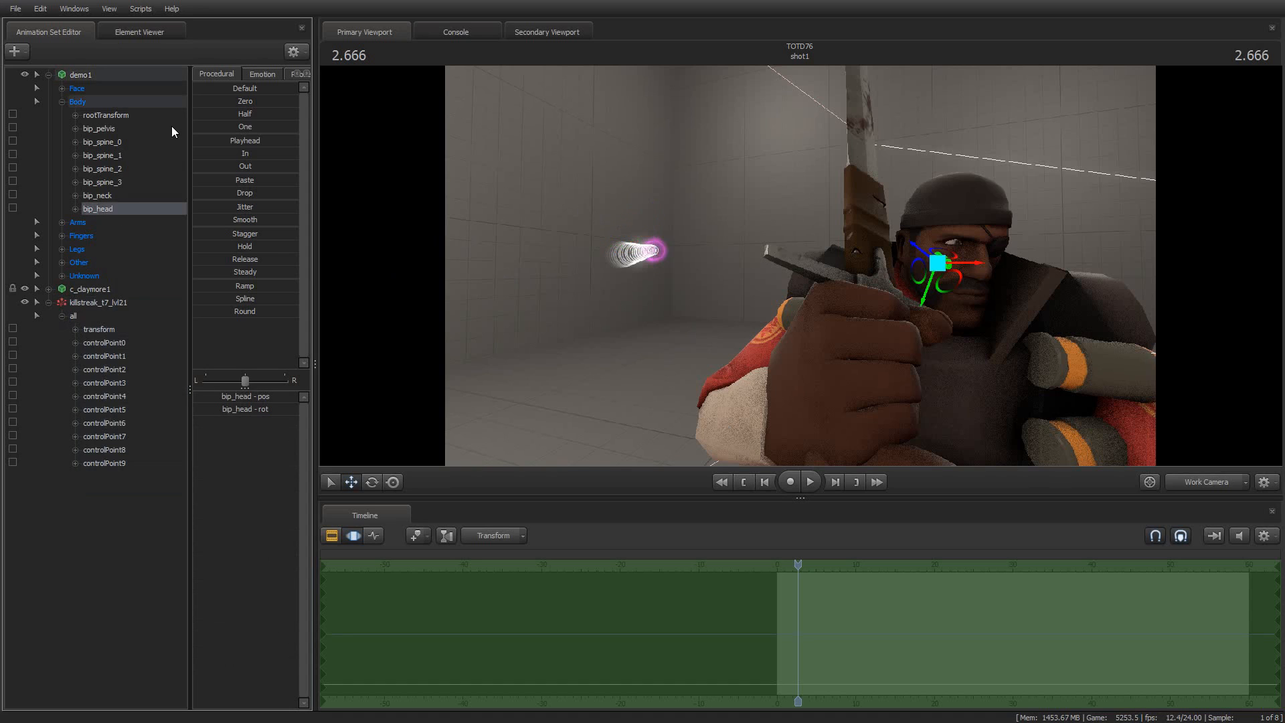
{"action": "left_click", "coordinate": [62, 102]}
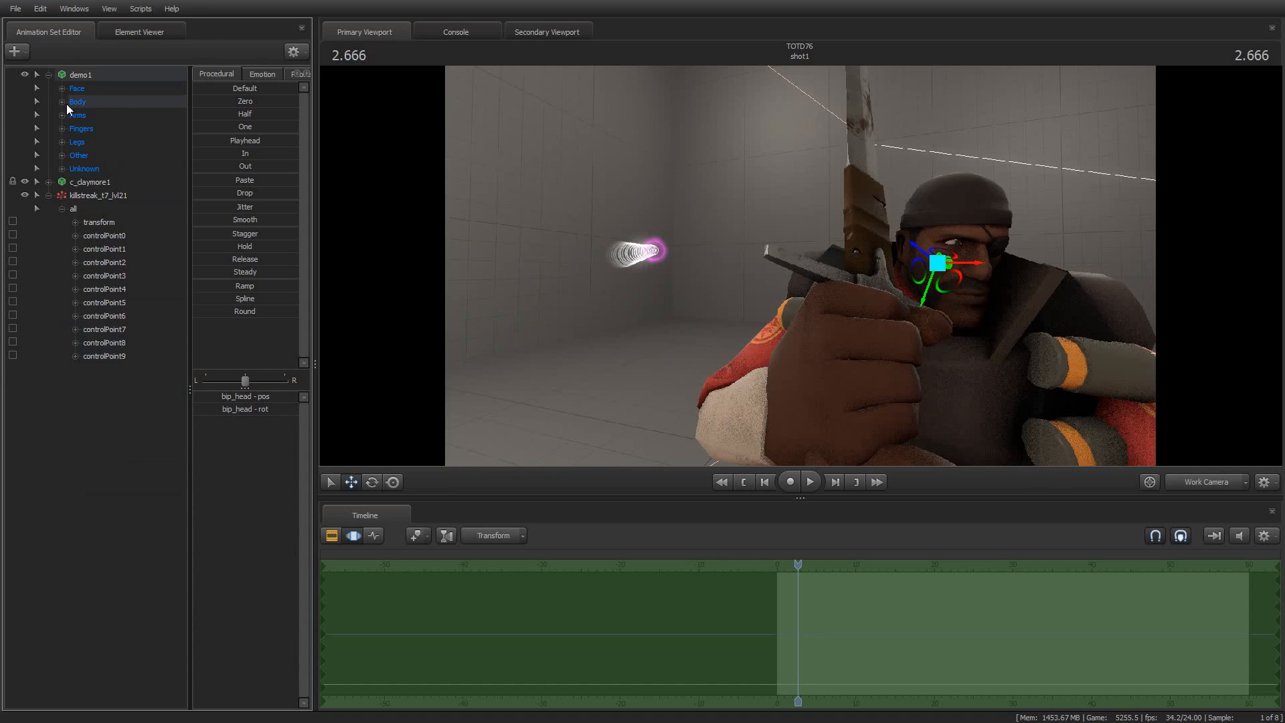
{"action": "left_click", "coordinate": [65, 103]}
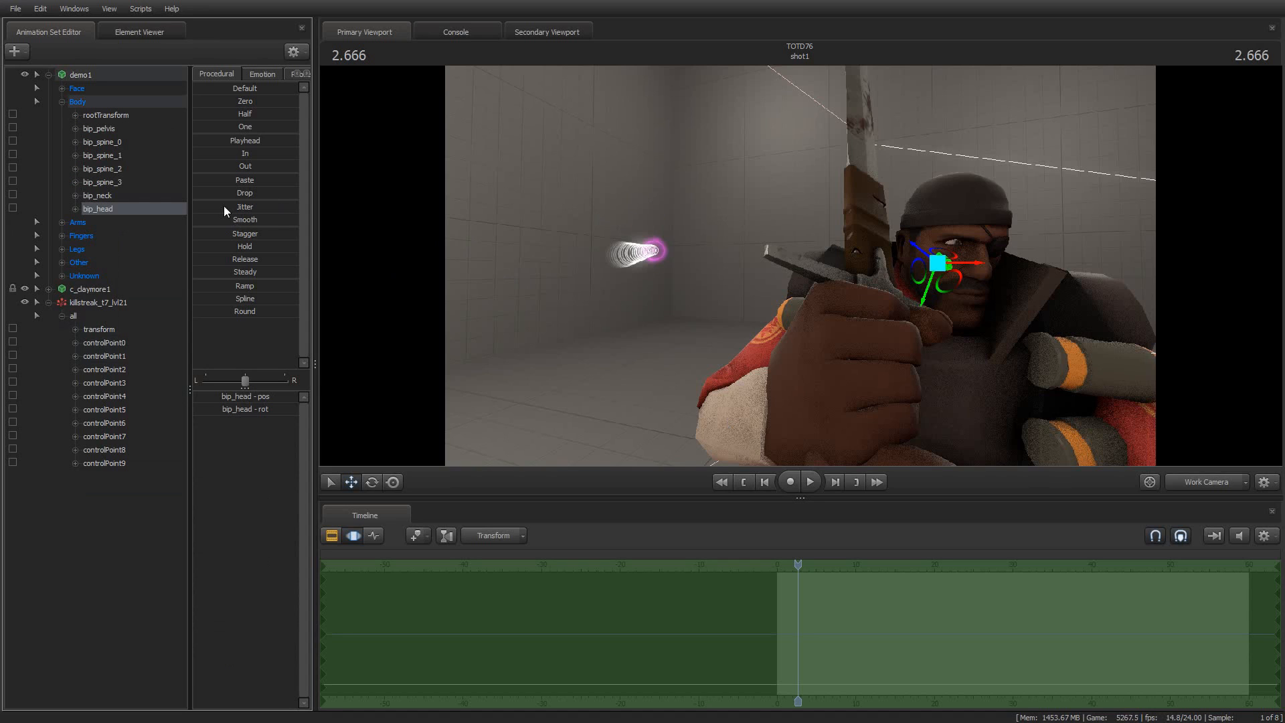
{"action": "double_click", "coordinate": [102, 332]}
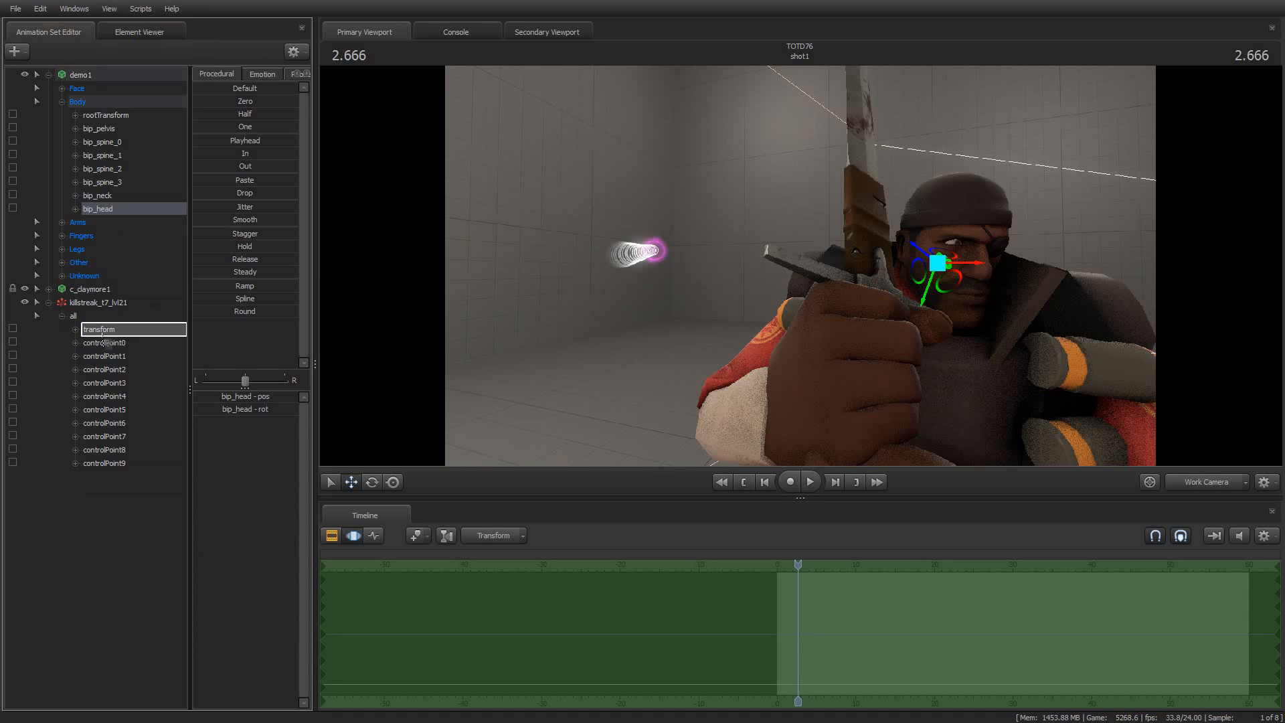
{"action": "left_click_drag", "start_coordinate": [120, 329], "coordinate": [123, 330]}
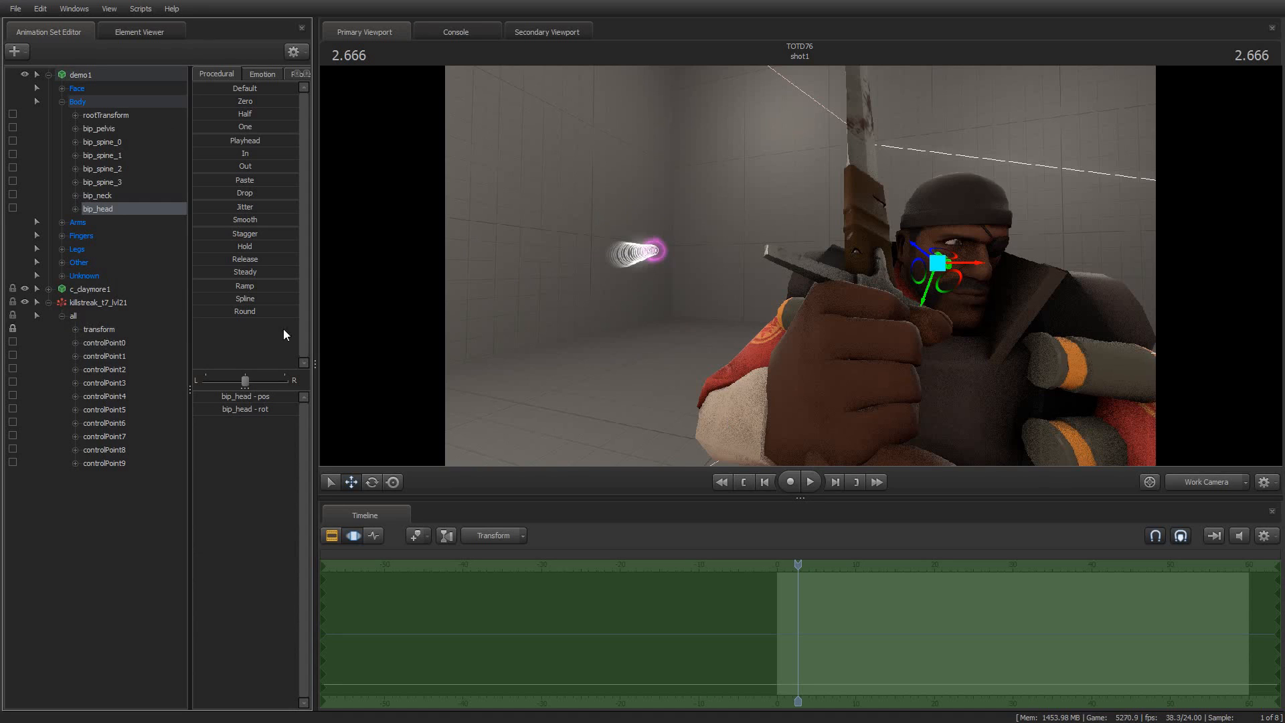
- Apply the Default procedural preset at full strength to the whole killstreak particle system to snap it to the head
{"action": "left_click", "coordinate": [101, 303]}
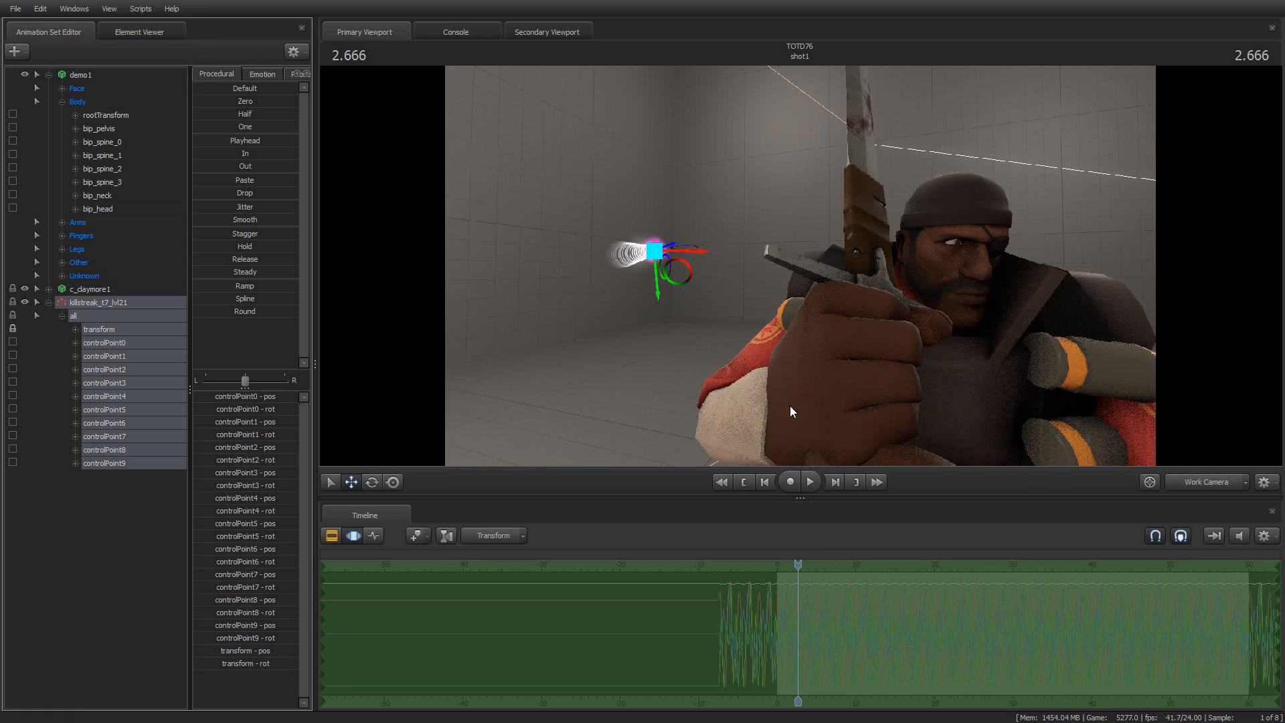
{"action": "key", "text": "space"}
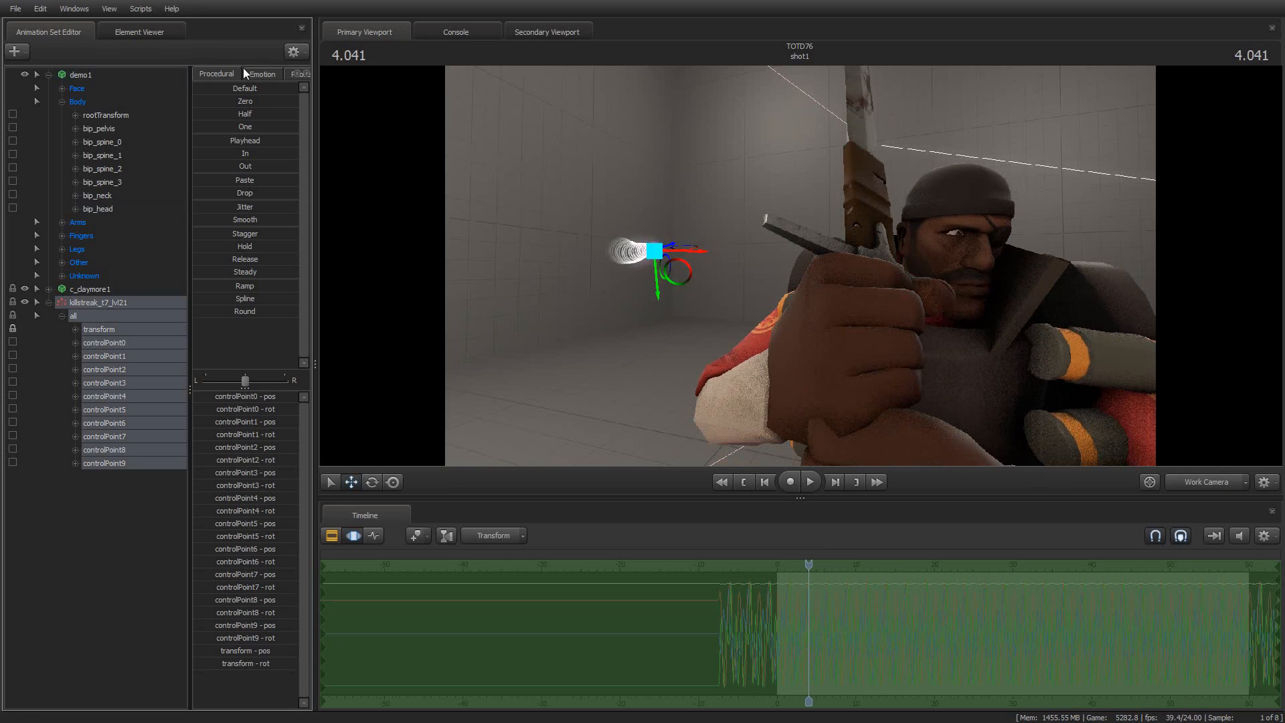
{"action": "left_click_drag", "start_coordinate": [196, 88], "coordinate": [369, 85]}
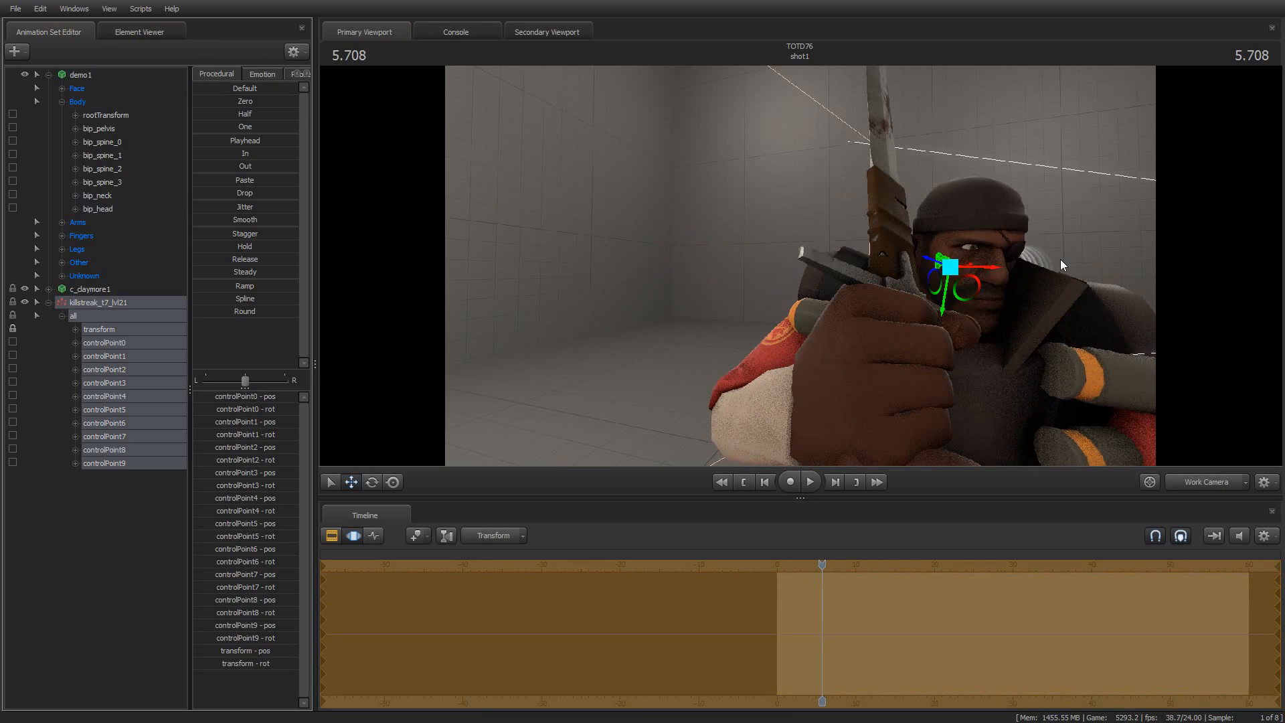
- Play parts of the shot from several angles to examine how the particle effect follows the head, and return the playhead to the beginning
{"action": "left_click_drag", "start_coordinate": [919, 174], "coordinate": [743, 180]}
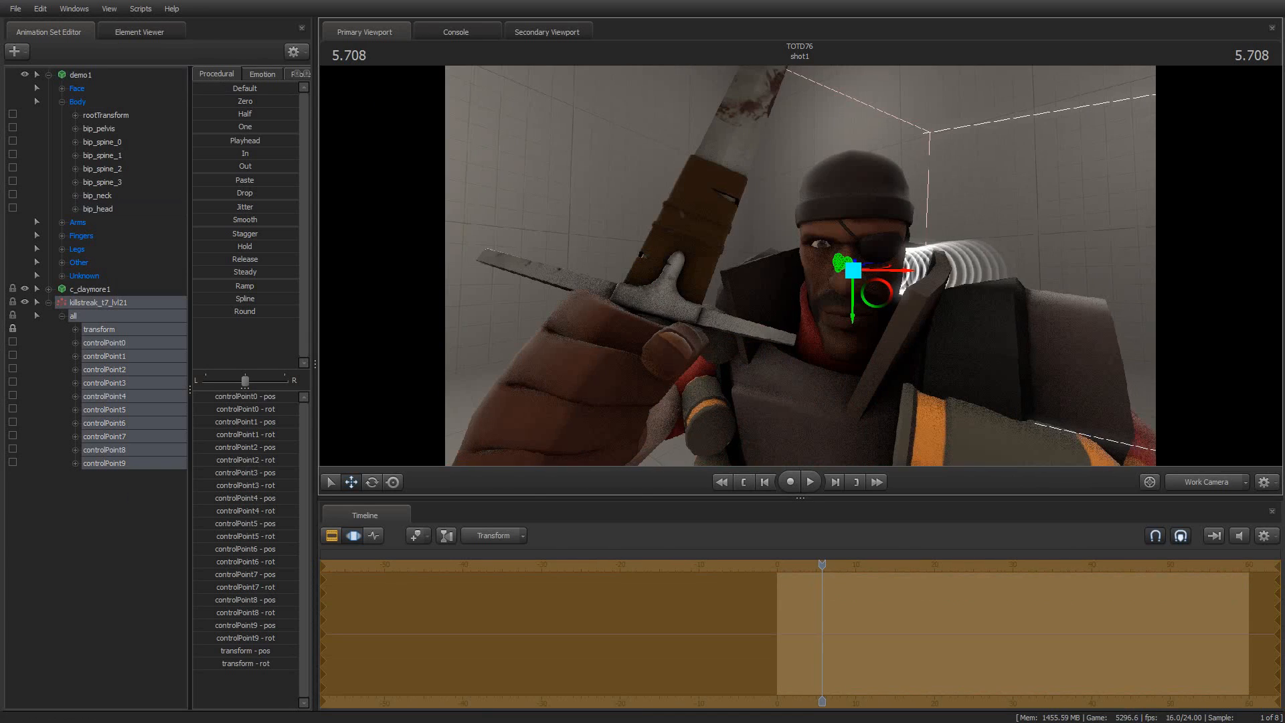
{"action": "key", "text": "space"}
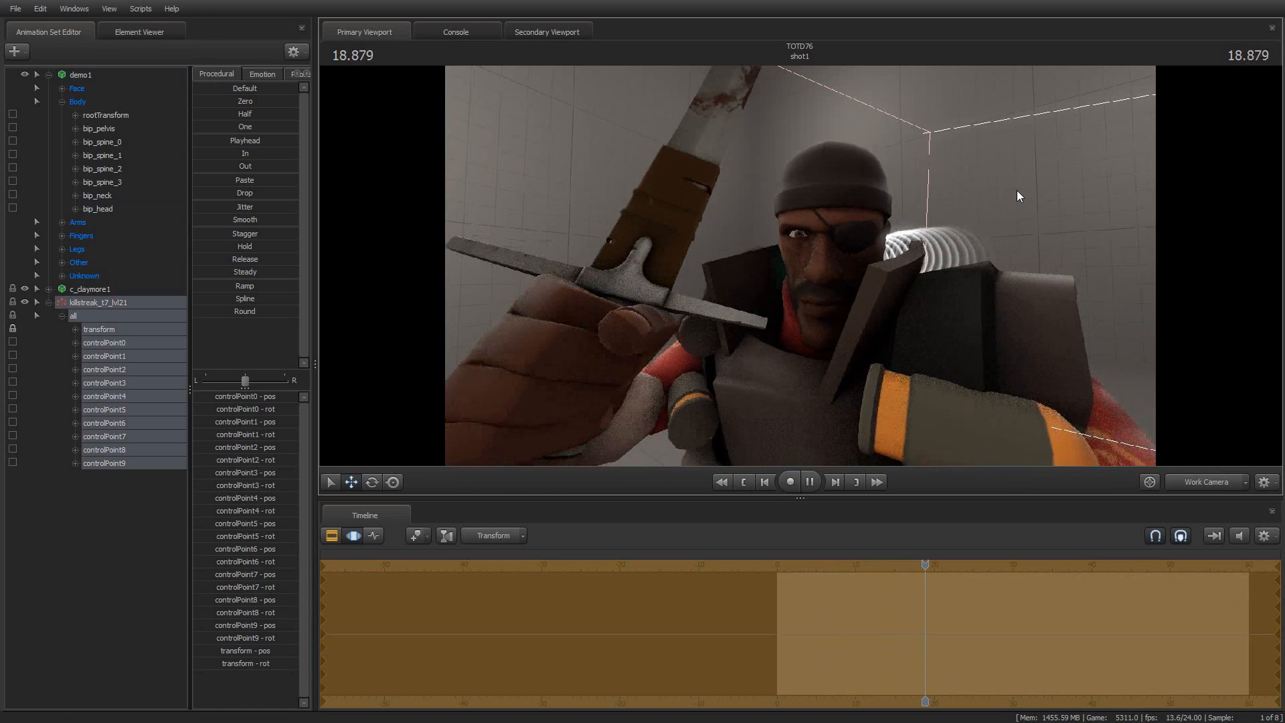
{"action": "key", "text": "space"}
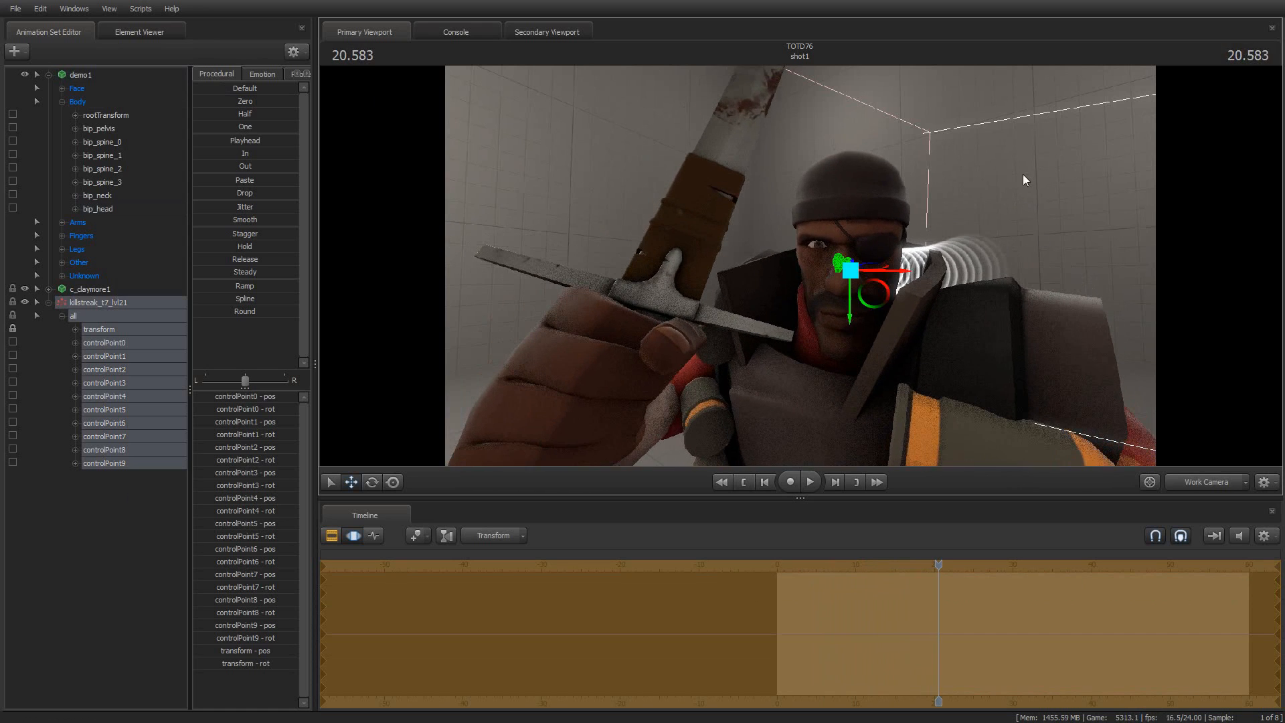
{"action": "left_click_drag", "start_coordinate": [800, 265], "coordinate": [689, 328]}
{"action": "key", "text": "space"}
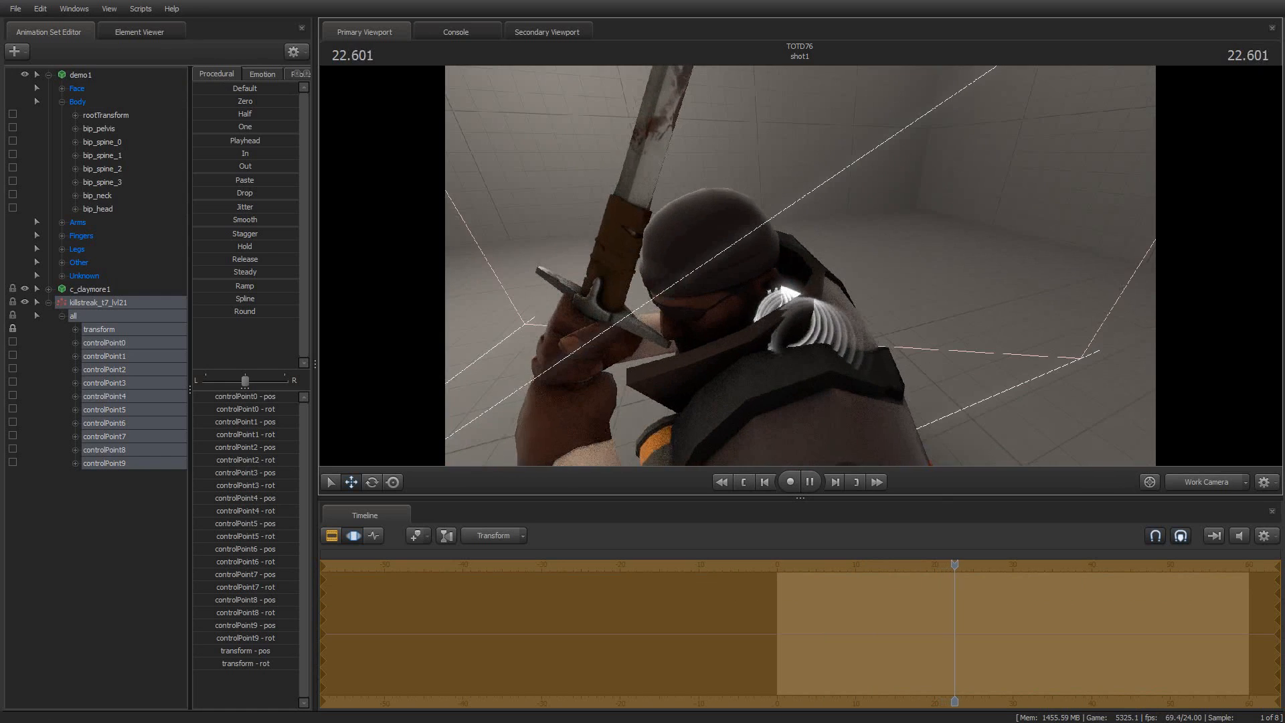
{"action": "key", "text": "space"}
{"action": "left_click_drag", "start_coordinate": [736, 321], "coordinate": [767, 323]}
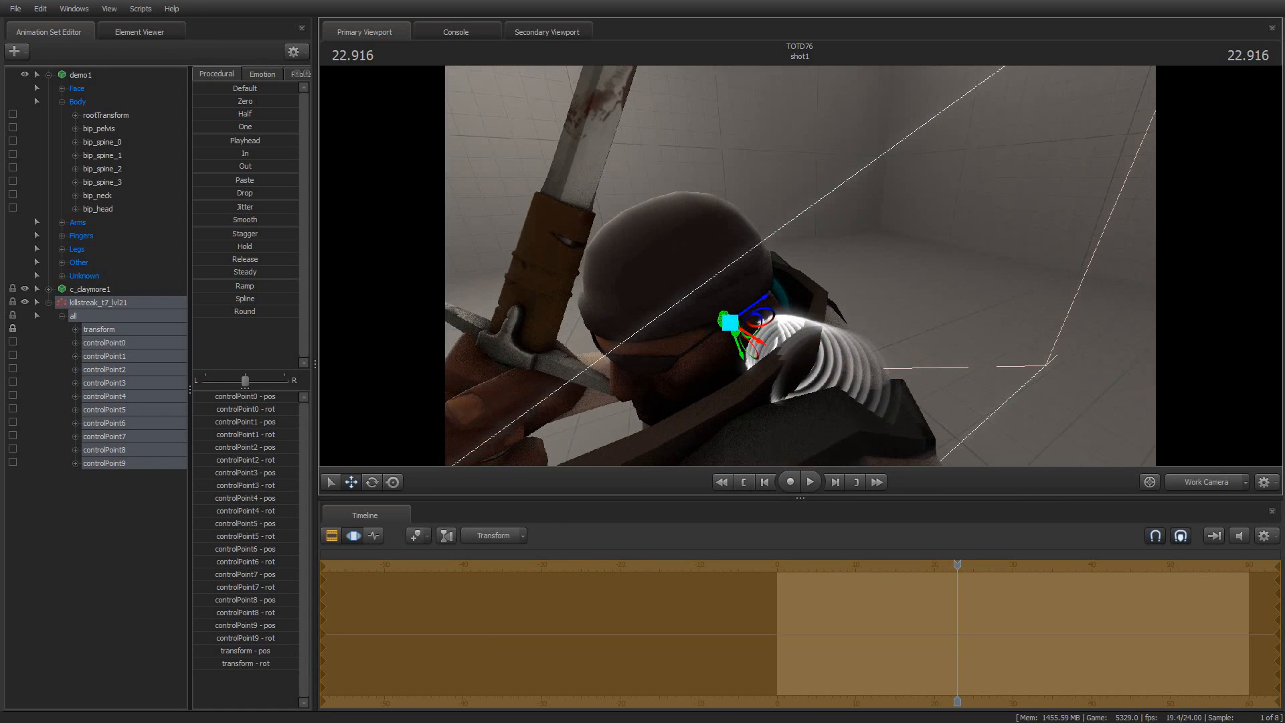
{"action": "key", "text": "space"}
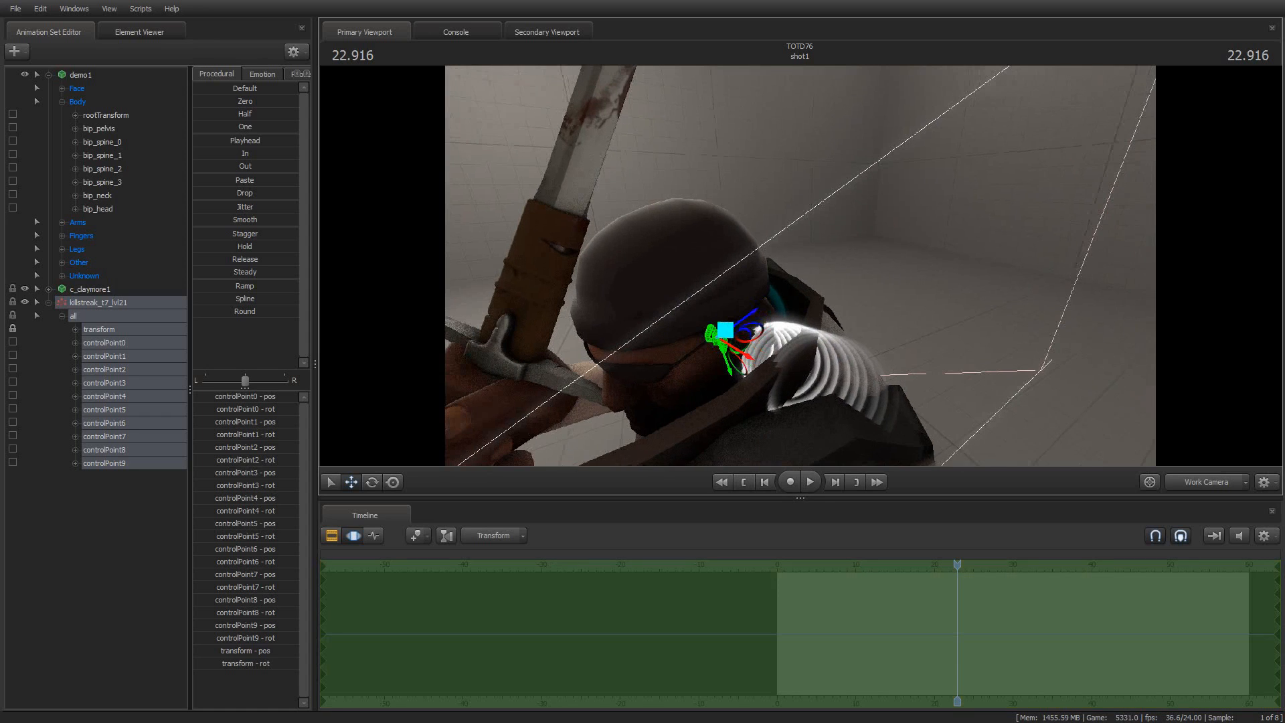
{"action": "key", "text": "space"}
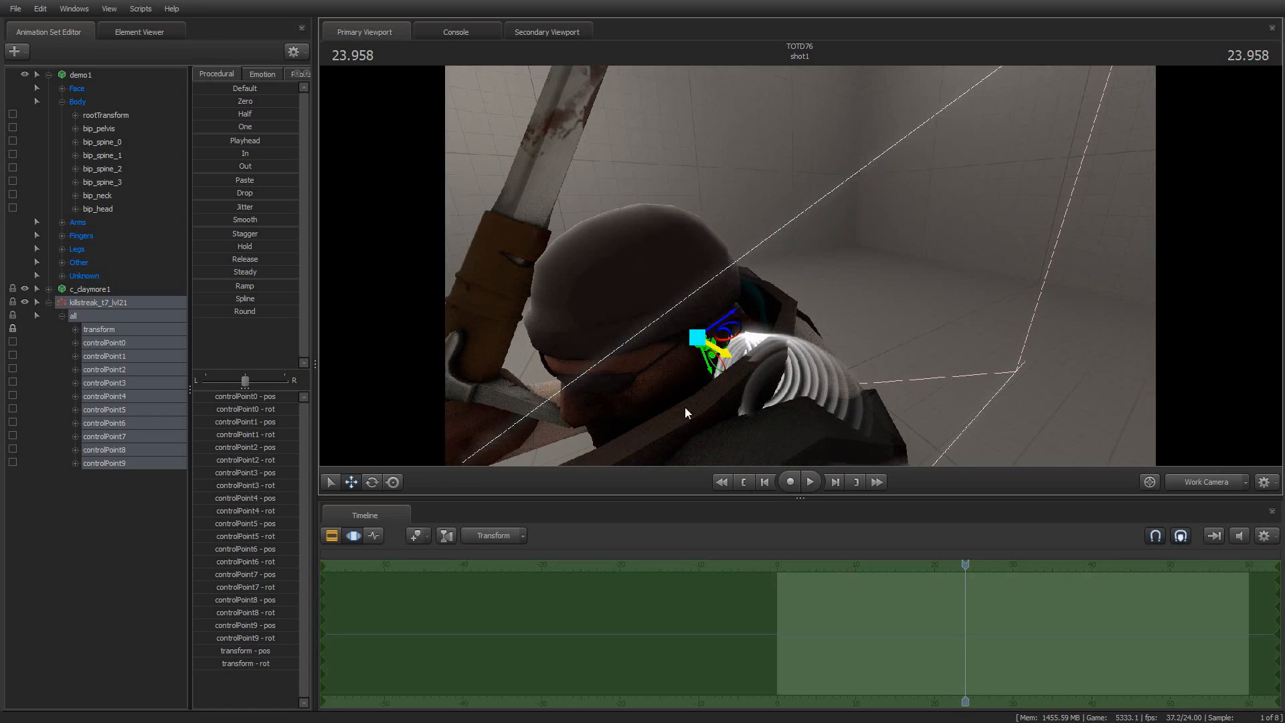
{"action": "key", "text": "Home"}
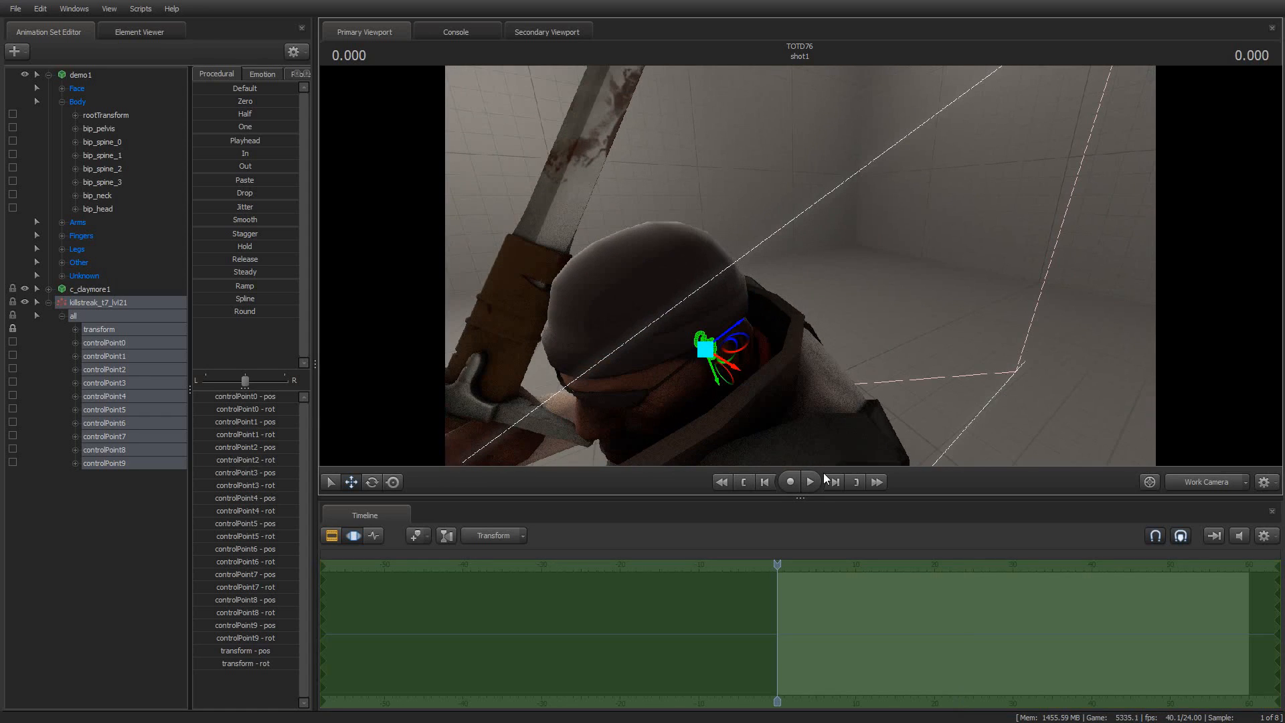
- Move the particle system forward from inside the head to the front of the Demoman's face
{"action": "key", "text": "s"}
{"action": "left_click_drag", "start_coordinate": [953, 303], "coordinate": [966, 275]}
{"action": "key", "text": "w"}
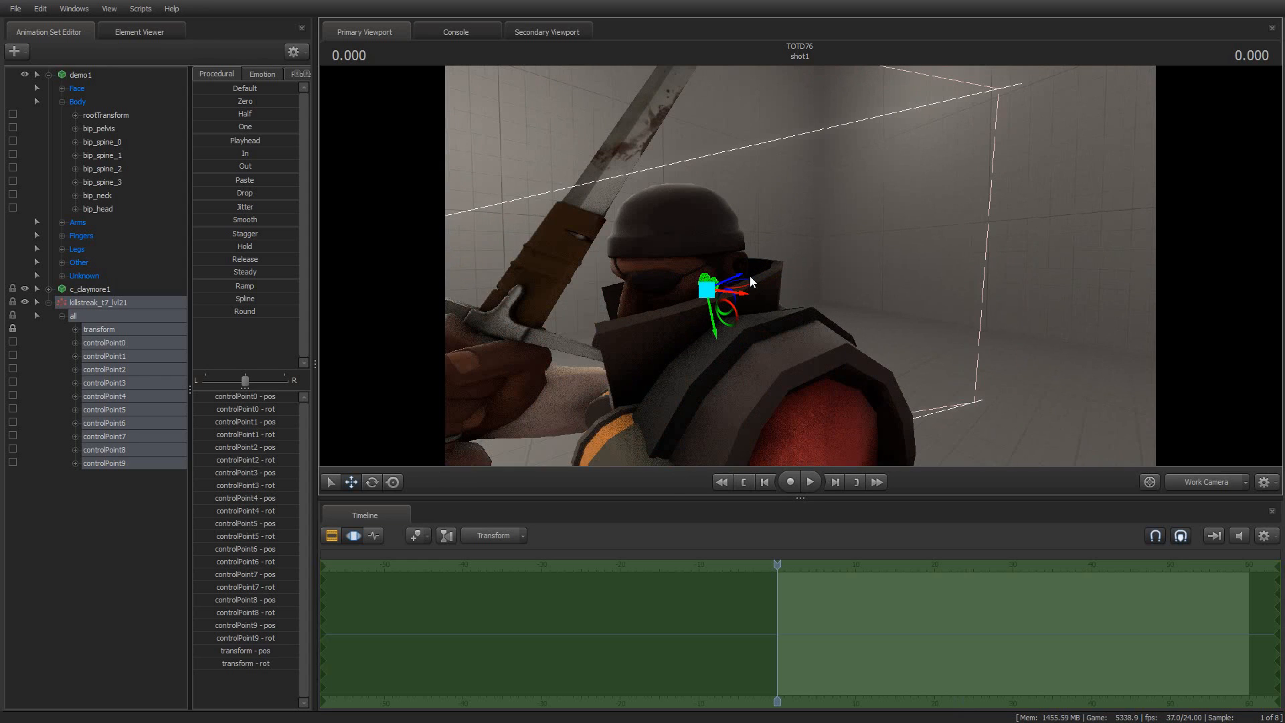
{"action": "left_click_drag", "start_coordinate": [751, 281], "coordinate": [645, 372]}
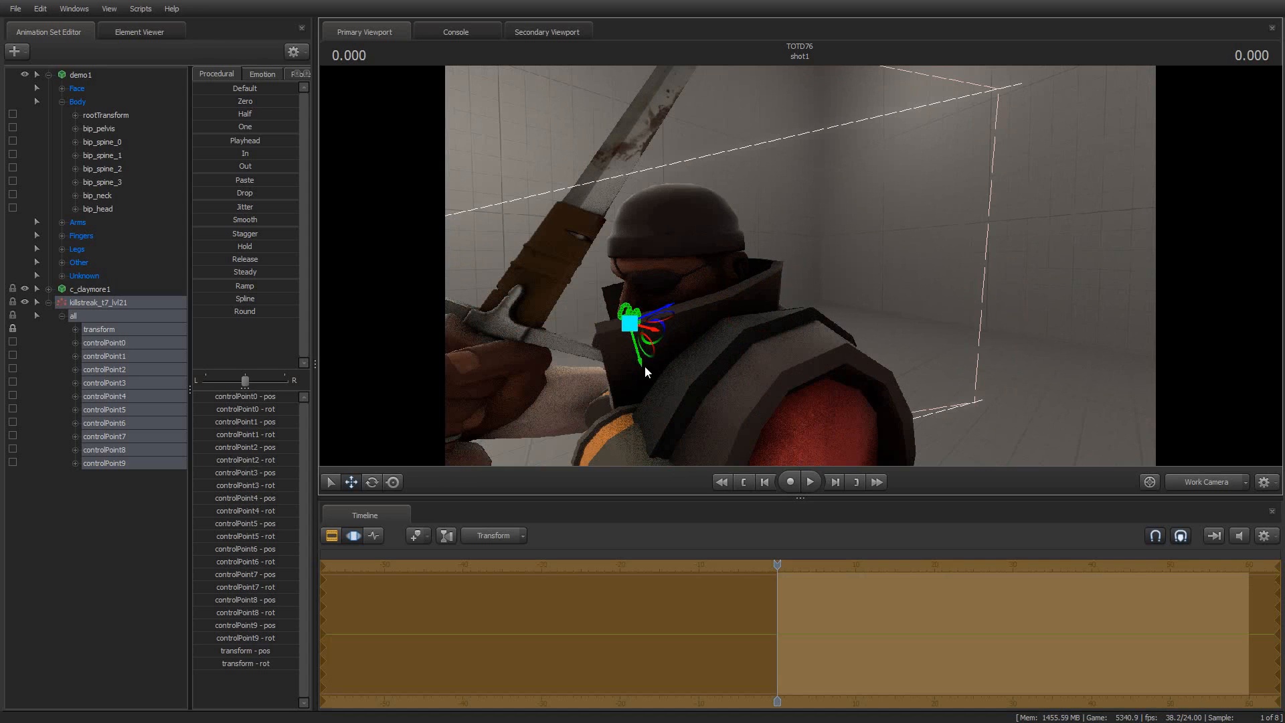
{"action": "left_click_drag", "start_coordinate": [741, 294], "coordinate": [790, 284]}
{"action": "key", "text": "w"}
{"action": "key", "text": "a"}
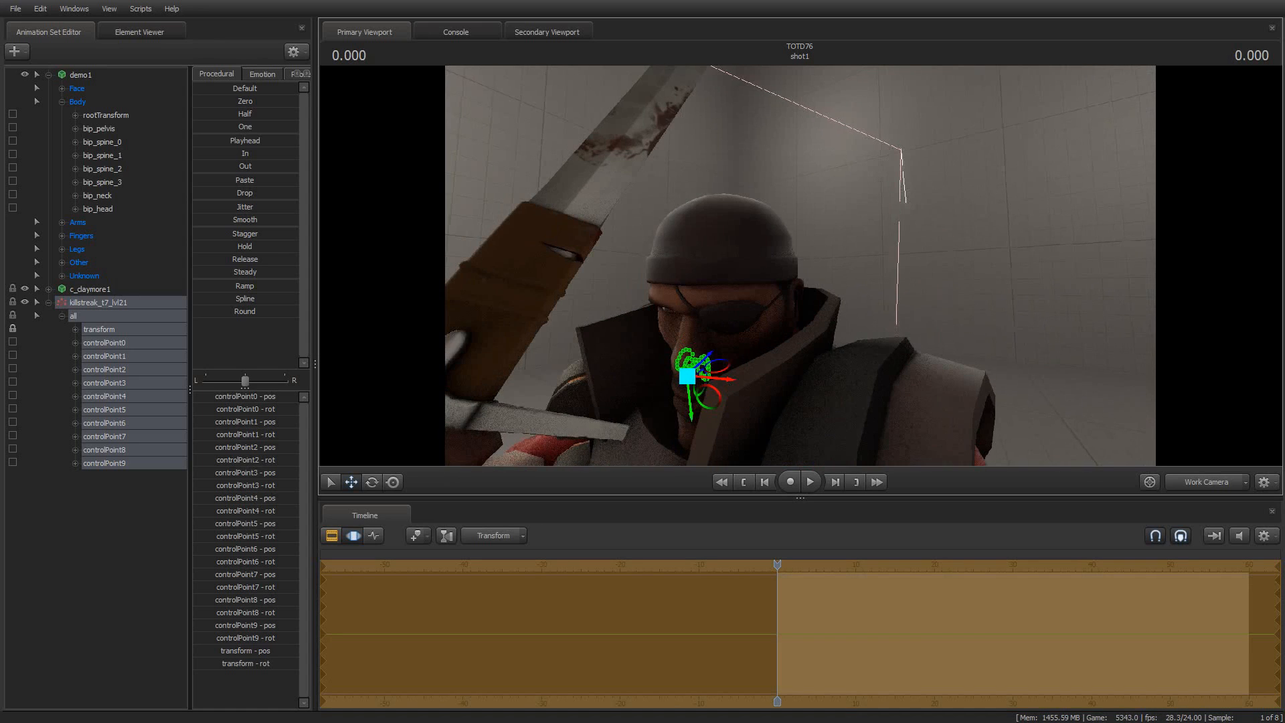
- Raise the particle system along the face and shift it onto the Demoman's uncovered eye
{"action": "left_click_drag", "start_coordinate": [692, 414], "coordinate": [687, 369]}
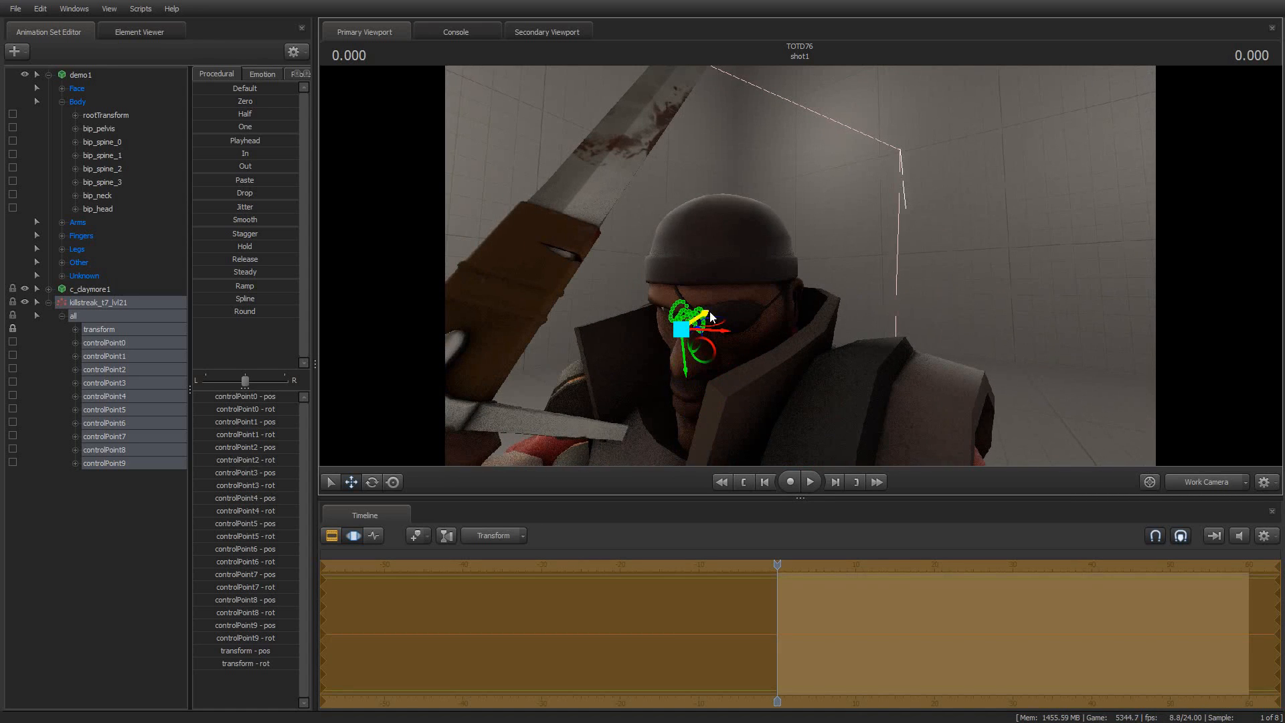
{"action": "left_click_drag", "start_coordinate": [709, 318], "coordinate": [693, 327]}
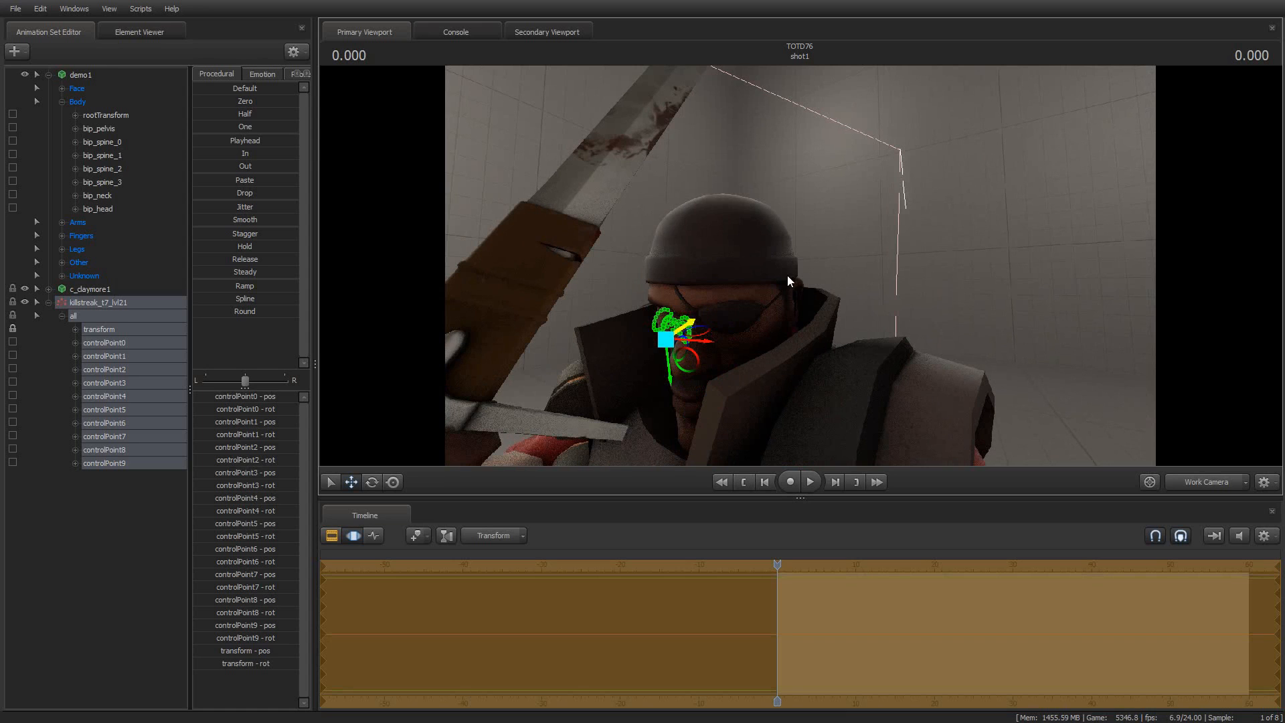
{"action": "left_click_drag", "start_coordinate": [789, 281], "coordinate": [803, 271]}
{"action": "key", "text": "w"}
{"action": "left_click_drag", "start_coordinate": [606, 416], "coordinate": [606, 390]}
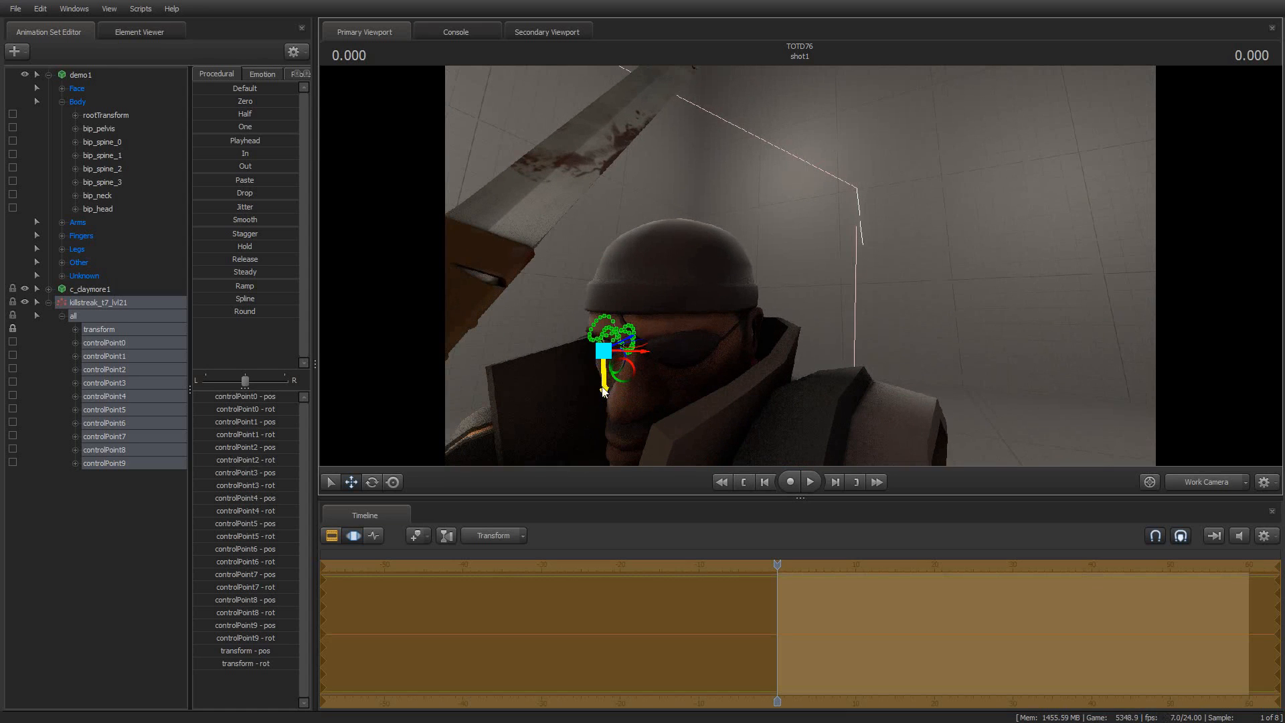
- Play the opening of the shot and check the effect's position at the eye from a close side angle
{"action": "key", "text": "space"}
{"action": "key", "text": "space"}
{"action": "left_click_drag", "start_coordinate": [902, 208], "coordinate": [964, 214]}
{"action": "key", "text": "a"}
{"action": "key", "text": "d"}
{"action": "key", "text": "w"}
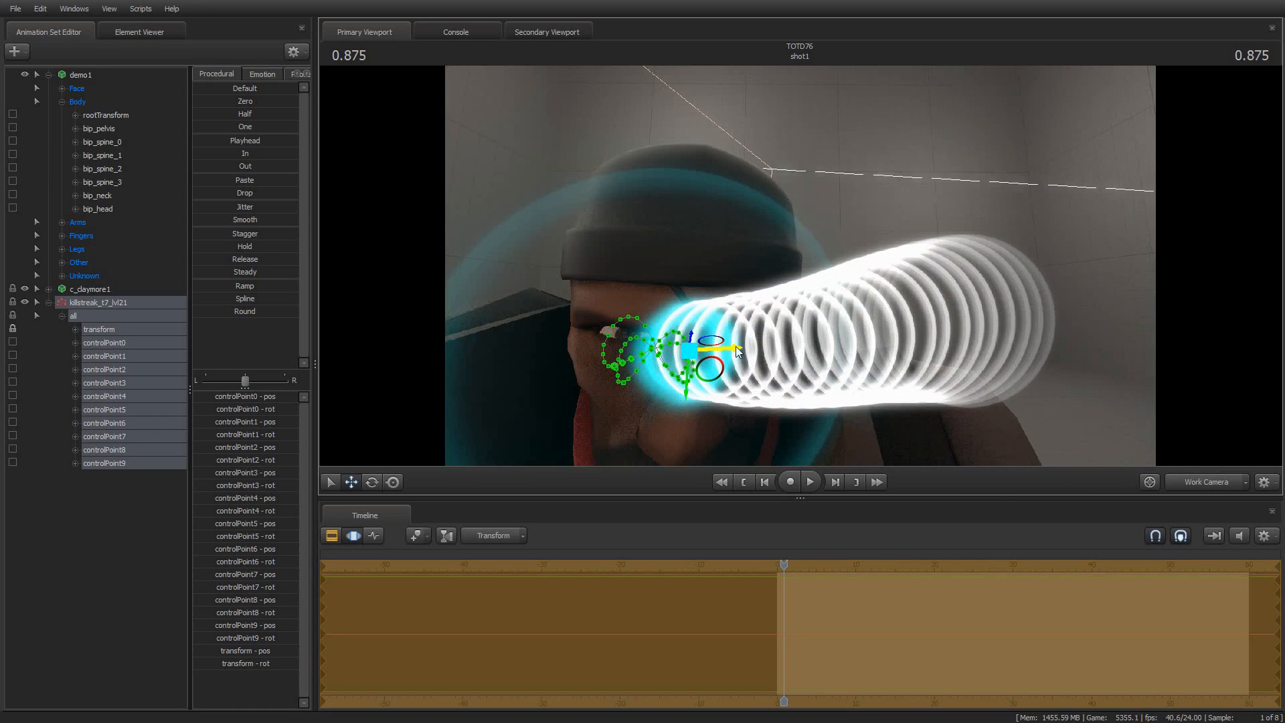
- Shift the particle system sideways toward the Demoman's uncovered eye and briefly play the shot to check its placement
{"action": "left_click_drag", "start_coordinate": [733, 349], "coordinate": [683, 357]}
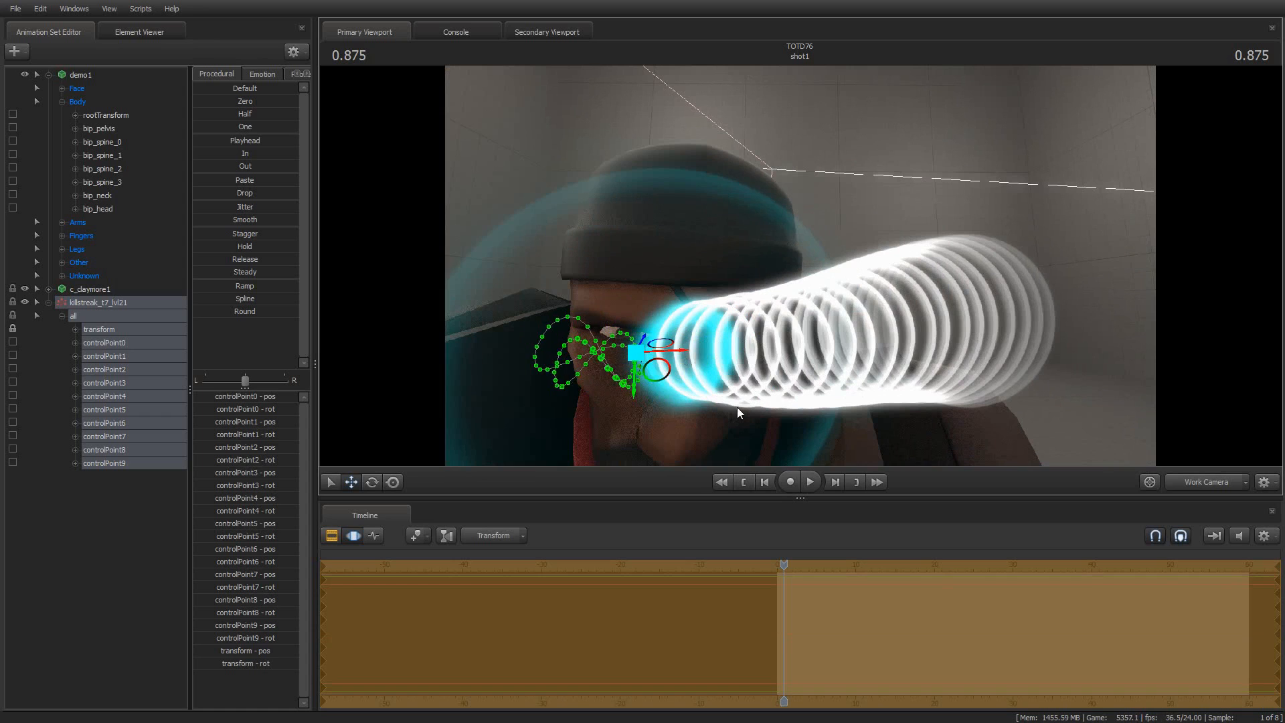
{"action": "key", "text": "space"}
{"action": "key", "text": "space"}
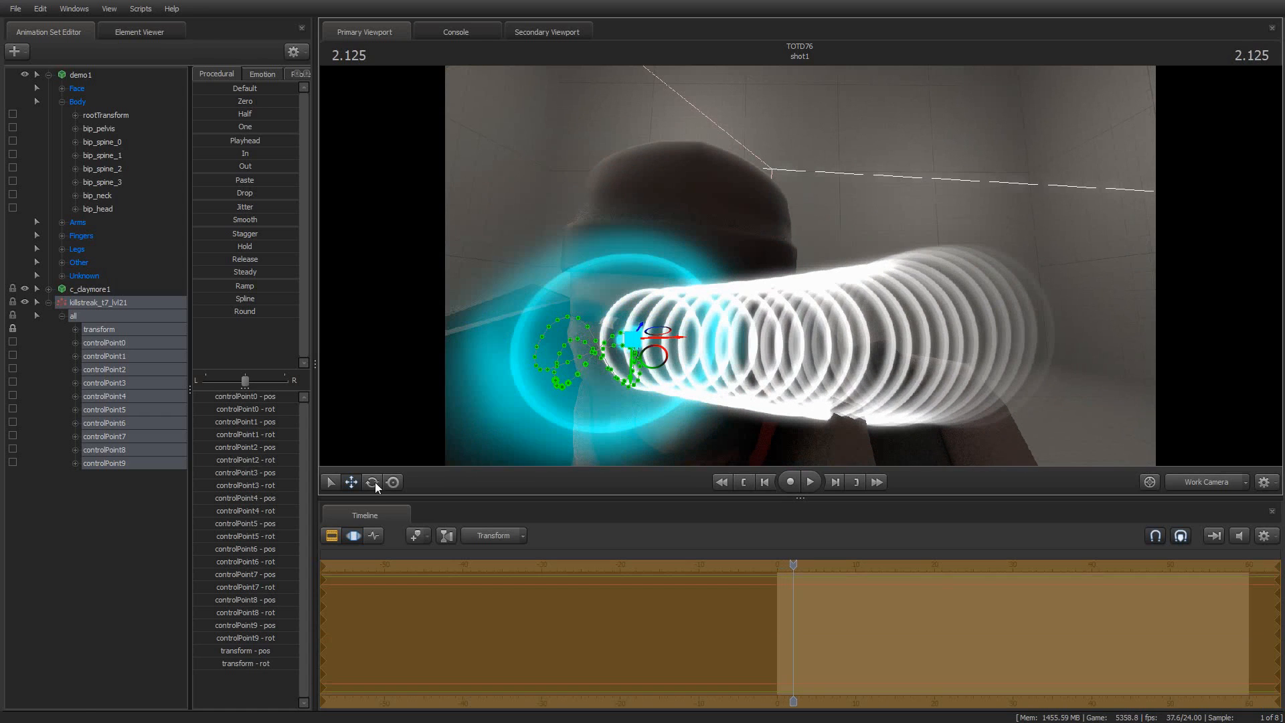
- Rotate the particle system about the head's vertical axis to aim the rings out from the eye, and replay the shot
{"action": "left_click", "coordinate": [373, 482]}
{"action": "left_click_drag", "start_coordinate": [629, 358], "coordinate": [578, 364]}
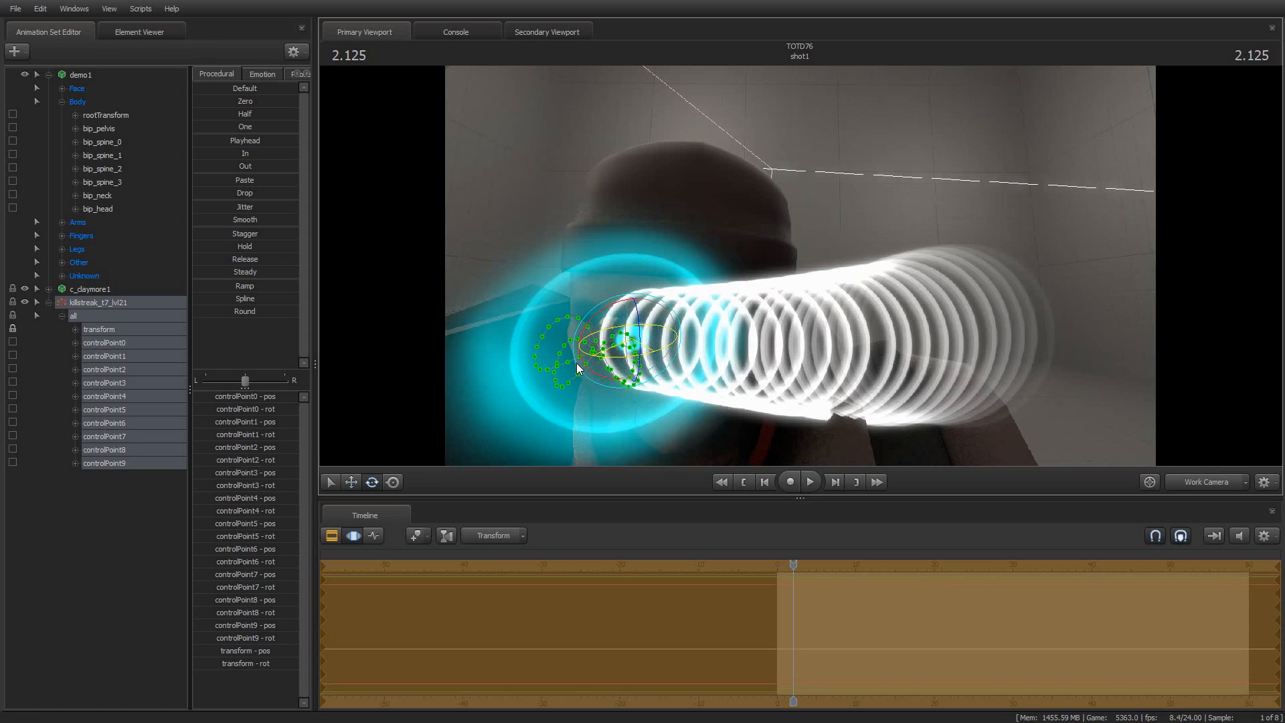
{"action": "key", "text": "space"}
{"action": "key", "text": "space"}
{"action": "left_click_drag", "start_coordinate": [782, 338], "coordinate": [794, 274]}
{"action": "key", "text": "x"}
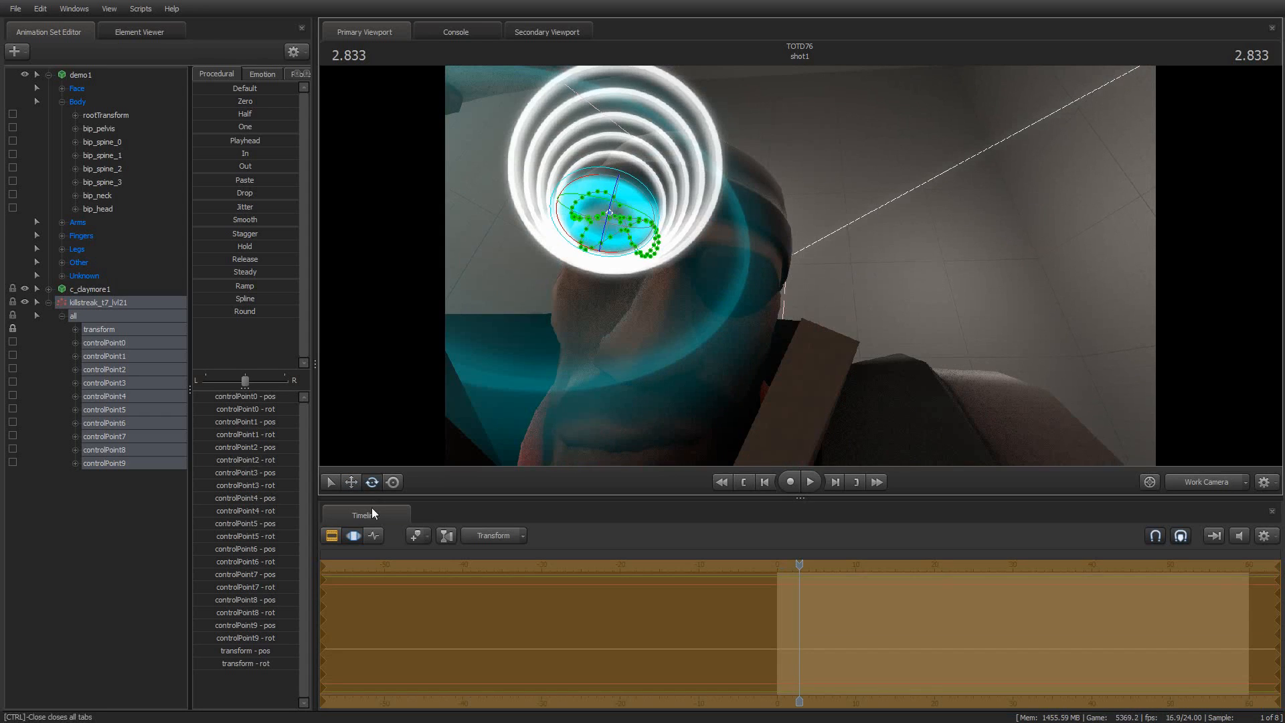
- Lower the particle system along the Demoman's face toward the eye and play the shot to check the new position
{"action": "left_click", "coordinate": [351, 482]}
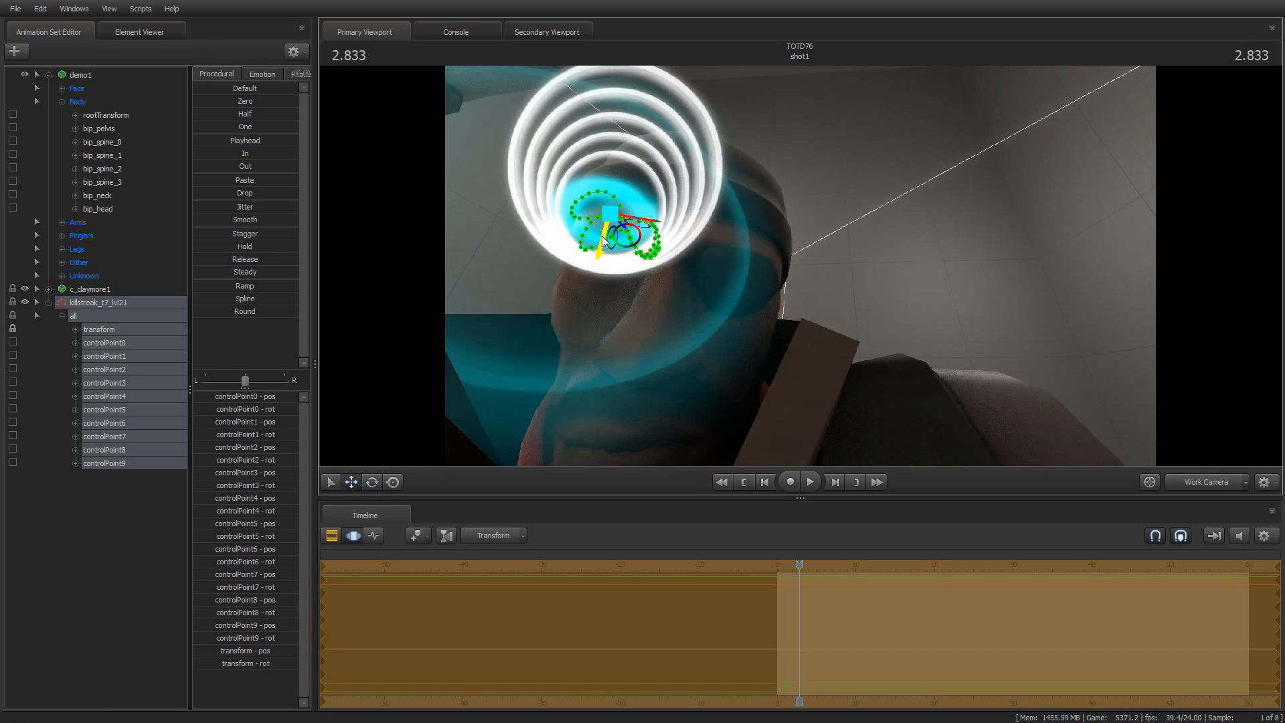
{"action": "left_click_drag", "start_coordinate": [603, 241], "coordinate": [594, 271]}
{"action": "key", "text": "x"}
{"action": "left_click_drag", "start_coordinate": [877, 203], "coordinate": [816, 255]}
{"action": "key", "text": "z"}
{"action": "key", "text": "d"}
{"action": "key", "text": "space"}
{"action": "key", "text": "space"}
- Shift the particle system closer to the eye from a side view, tilt its ring beam upward, and replay the shot
{"action": "left_click_drag", "start_coordinate": [926, 249], "coordinate": [900, 260]}
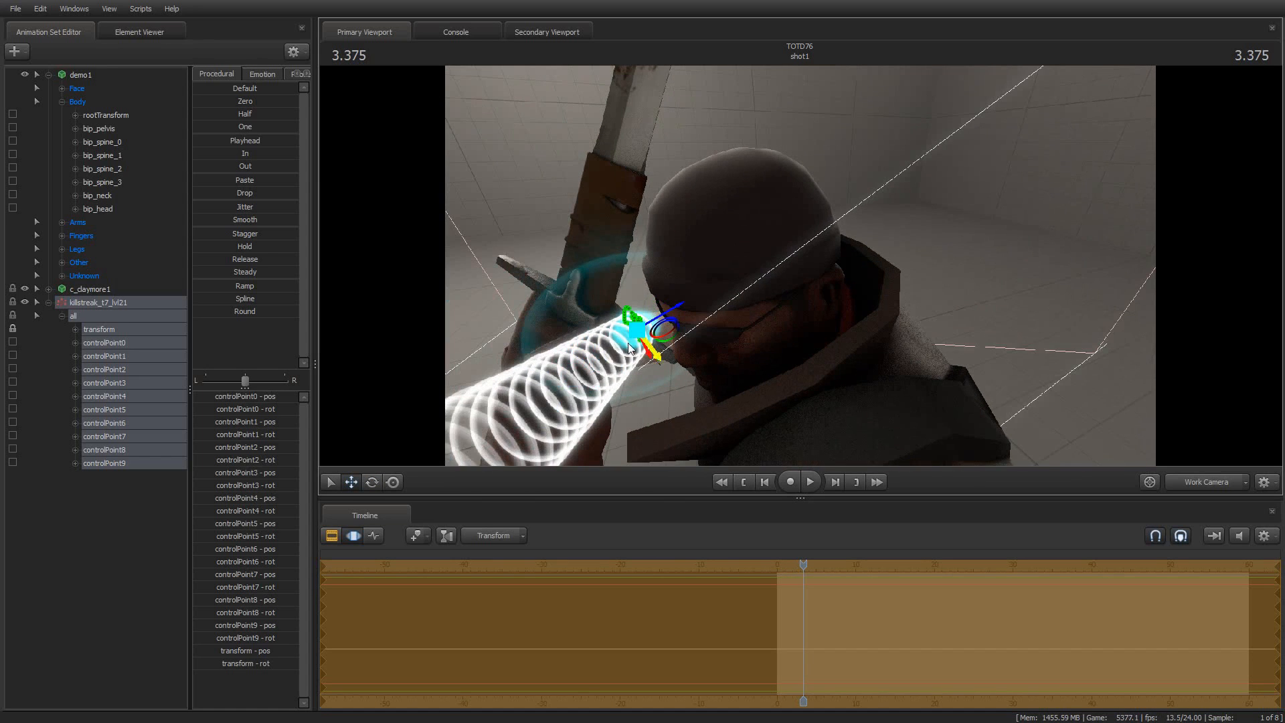
{"action": "key", "text": "space"}
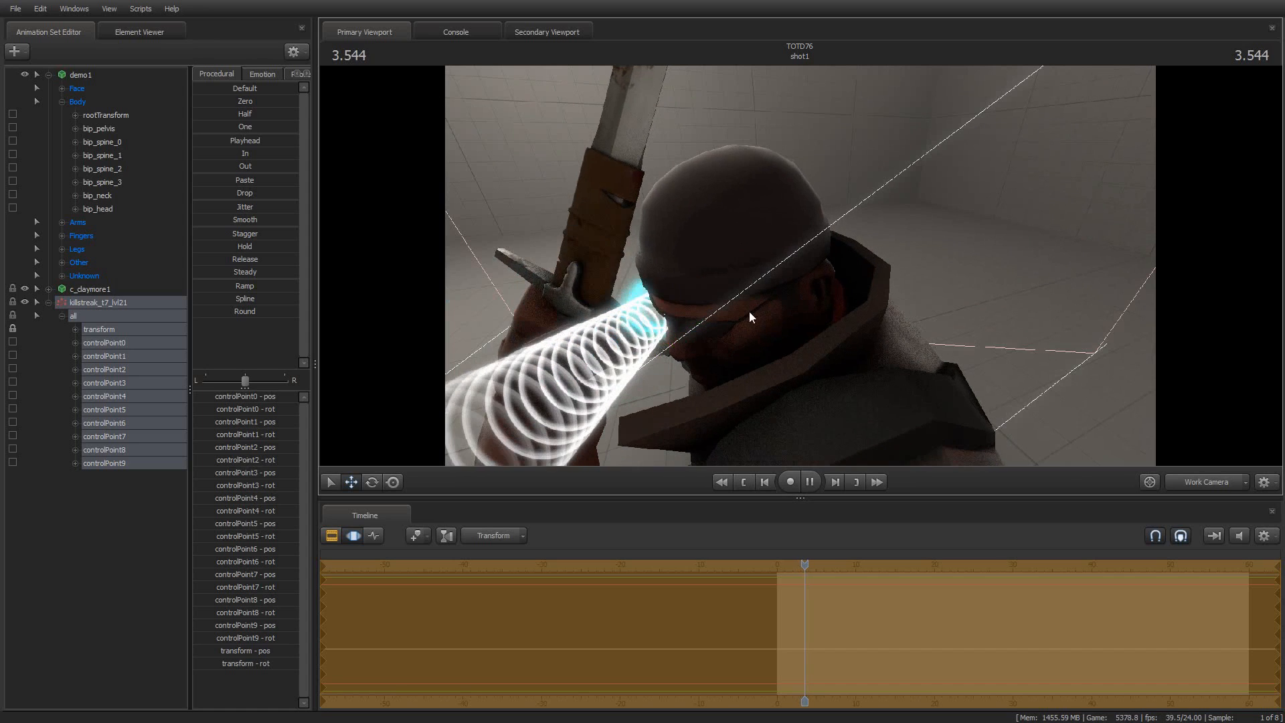
{"action": "key", "text": "space"}
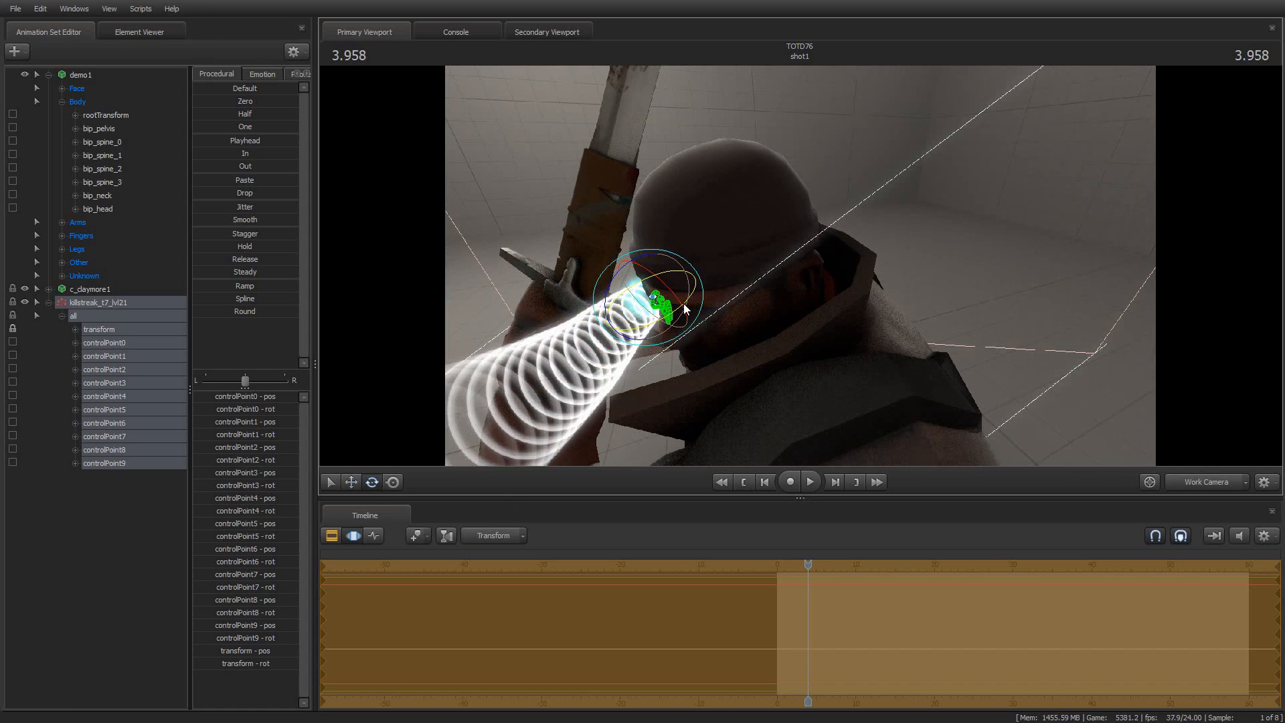
{"action": "key", "text": "space"}
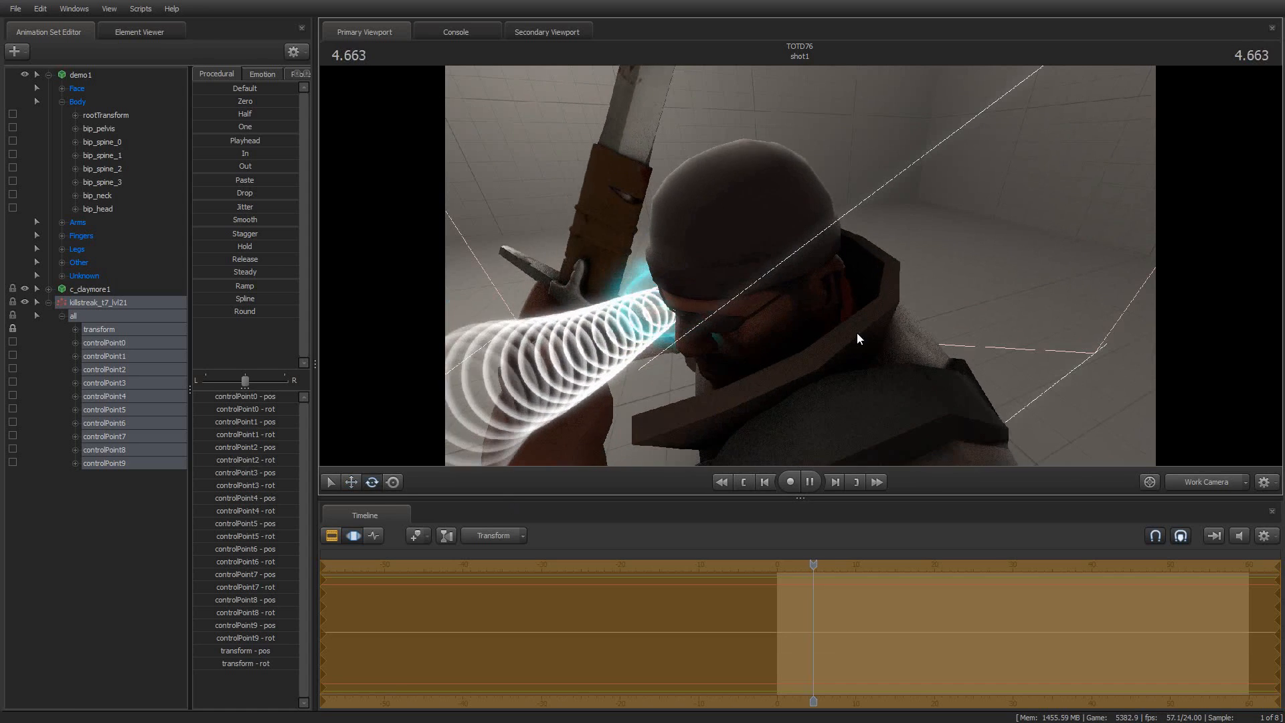
{"action": "key", "text": "space"}
- From a view looking into the rings, nudge the particle system slightly sideways and up to centre it on the eye
{"action": "mouse_move", "coordinate": [857, 333]}
{"action": "left_mouse_down"}
{"action": "mouse_move", "coordinate": [893, 313]}
{"action": "mouse_move", "coordinate": [840, 318]}
{"action": "mouse_move", "coordinate": [864, 328]}
{"action": "mouse_move", "coordinate": [868, 369]}
{"action": "mouse_move", "coordinate": [851, 354]}
{"action": "left_mouse_up"}
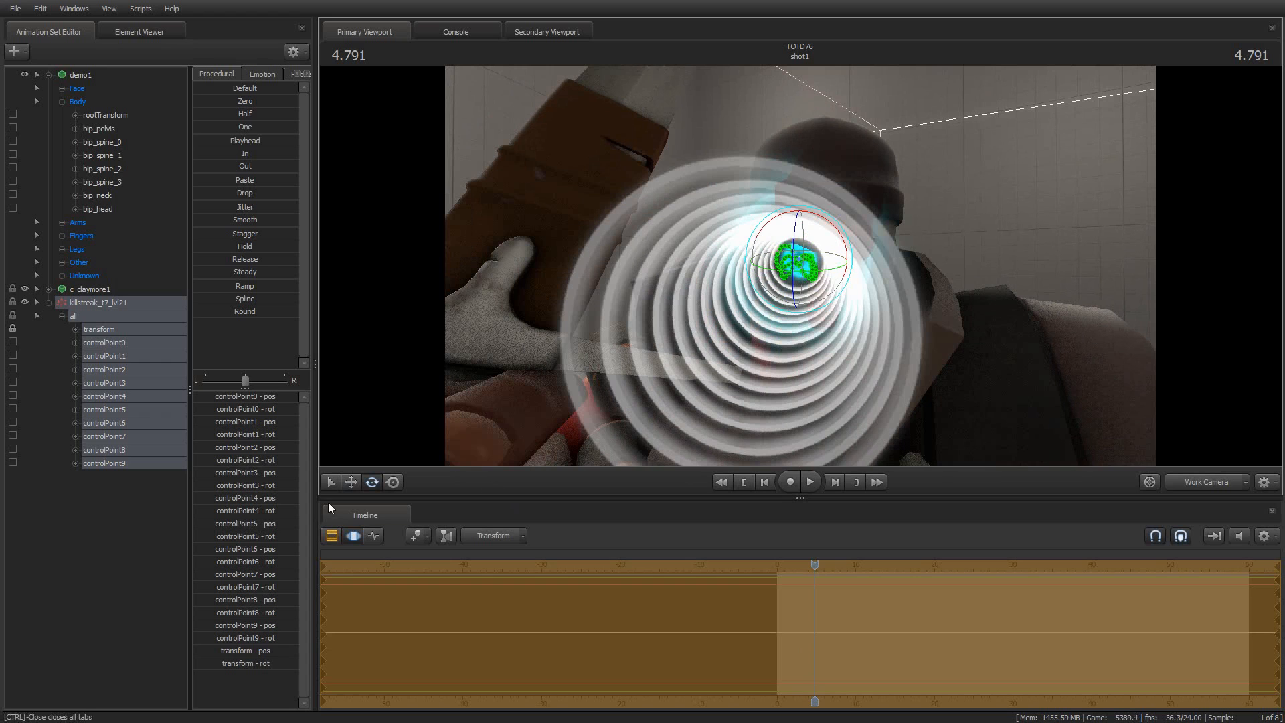
{"action": "left_click", "coordinate": [351, 482]}
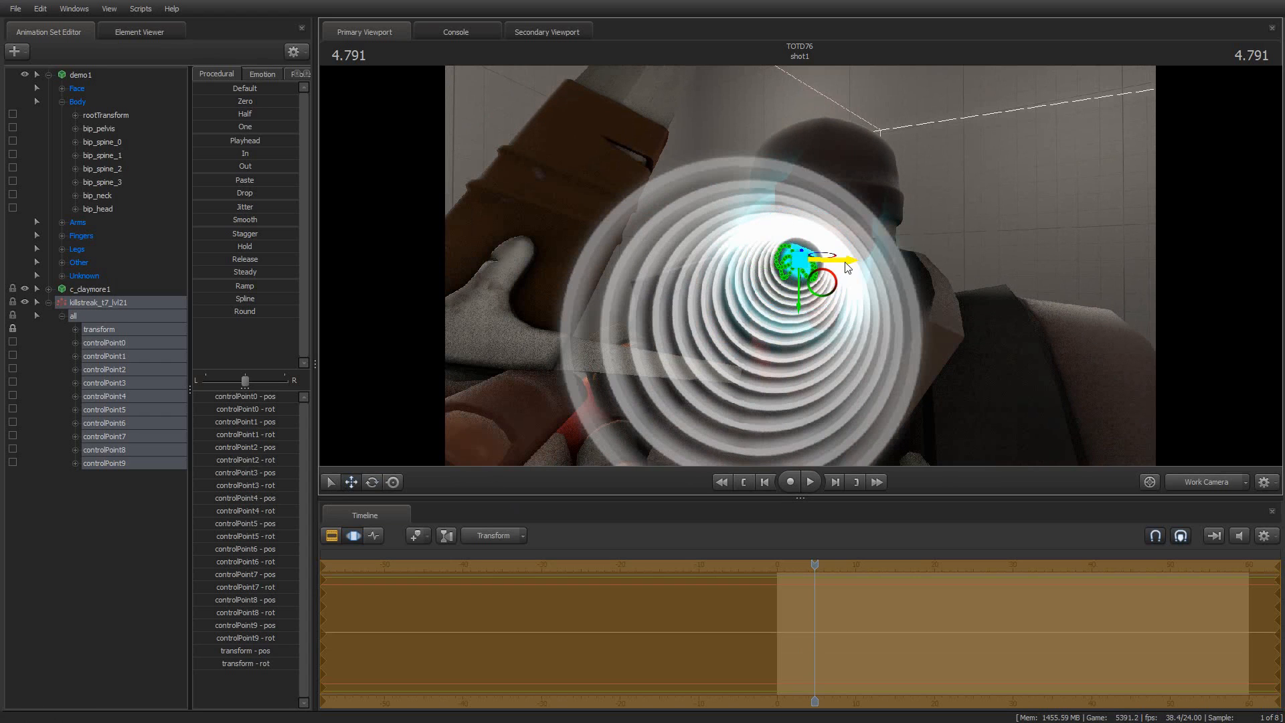
{"action": "key", "text": "space"}
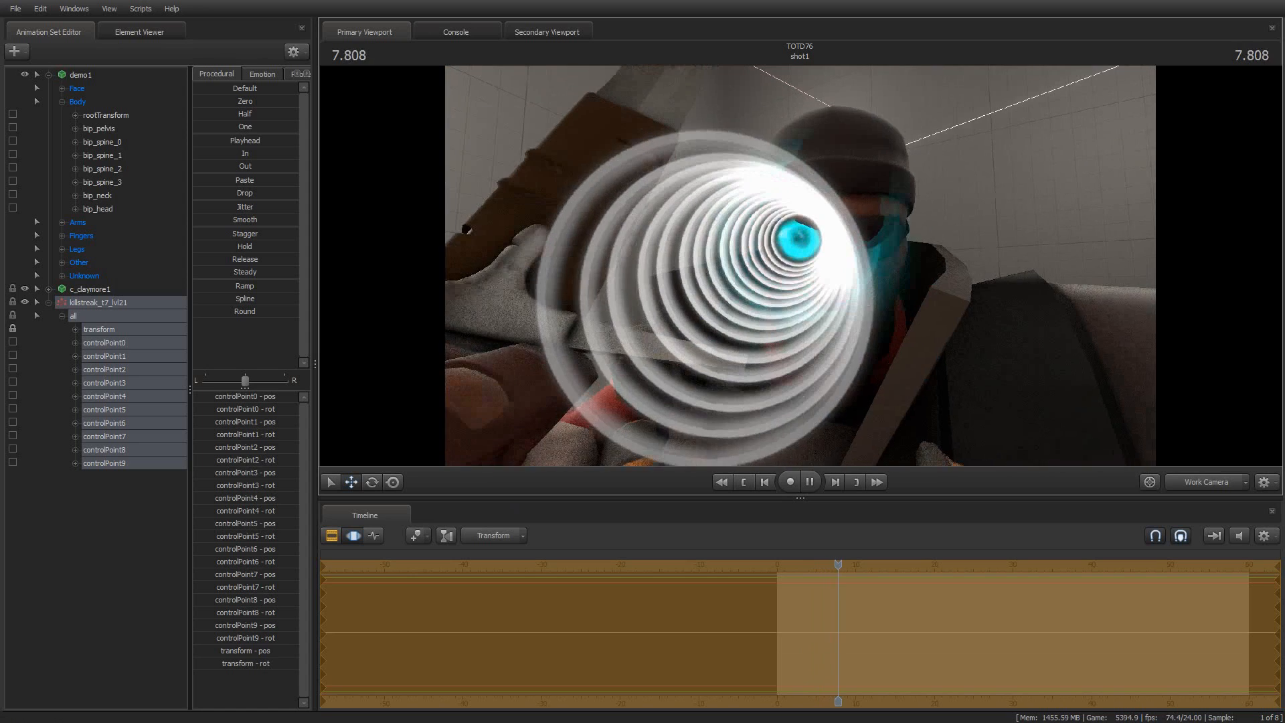
{"action": "key", "text": "space"}
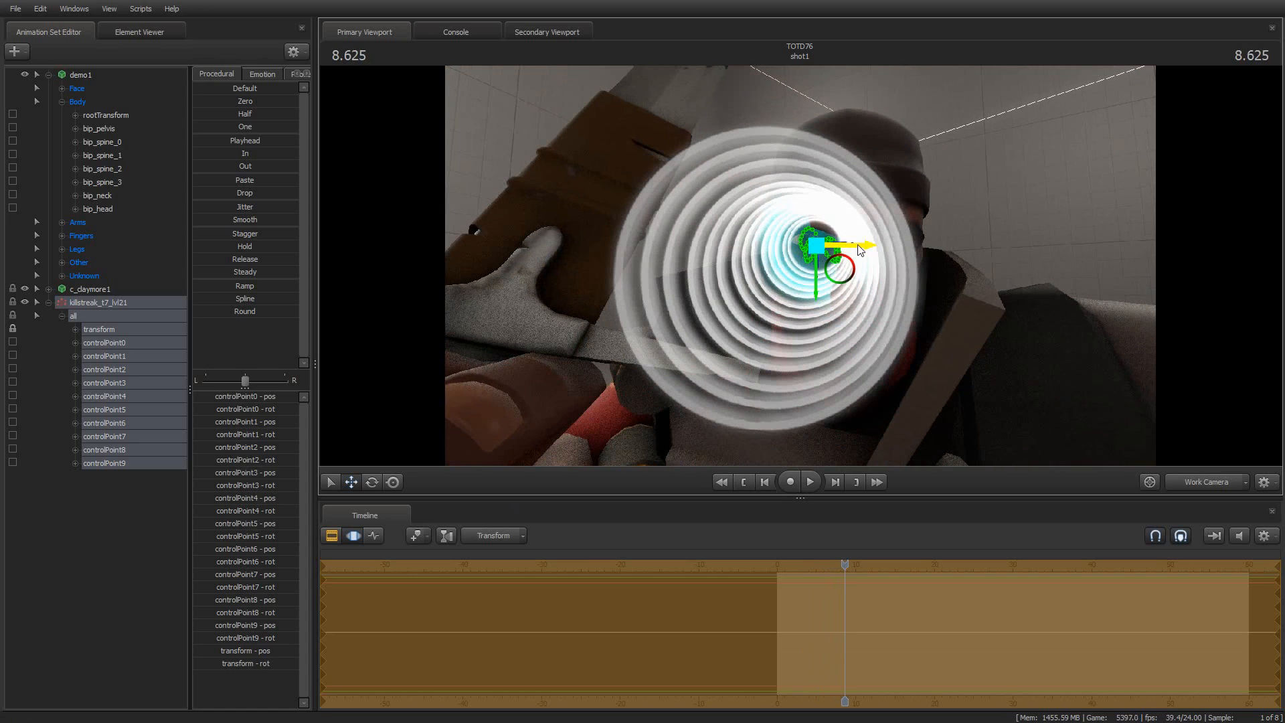
{"action": "left_click_drag", "start_coordinate": [861, 250], "coordinate": [847, 246]}
{"action": "left_click_drag", "start_coordinate": [806, 292], "coordinate": [806, 286]}
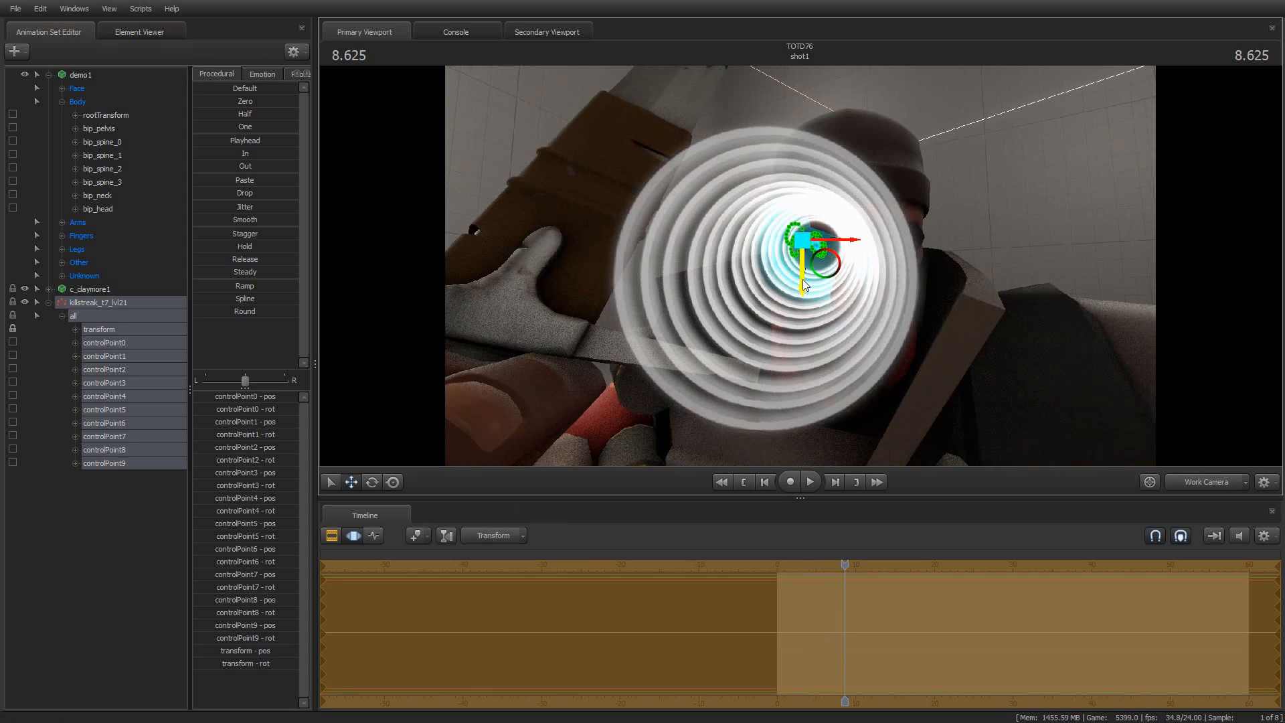
- Nudge the particle system slightly down at the eye and play the shot to check its alignment
{"action": "key", "text": "space"}
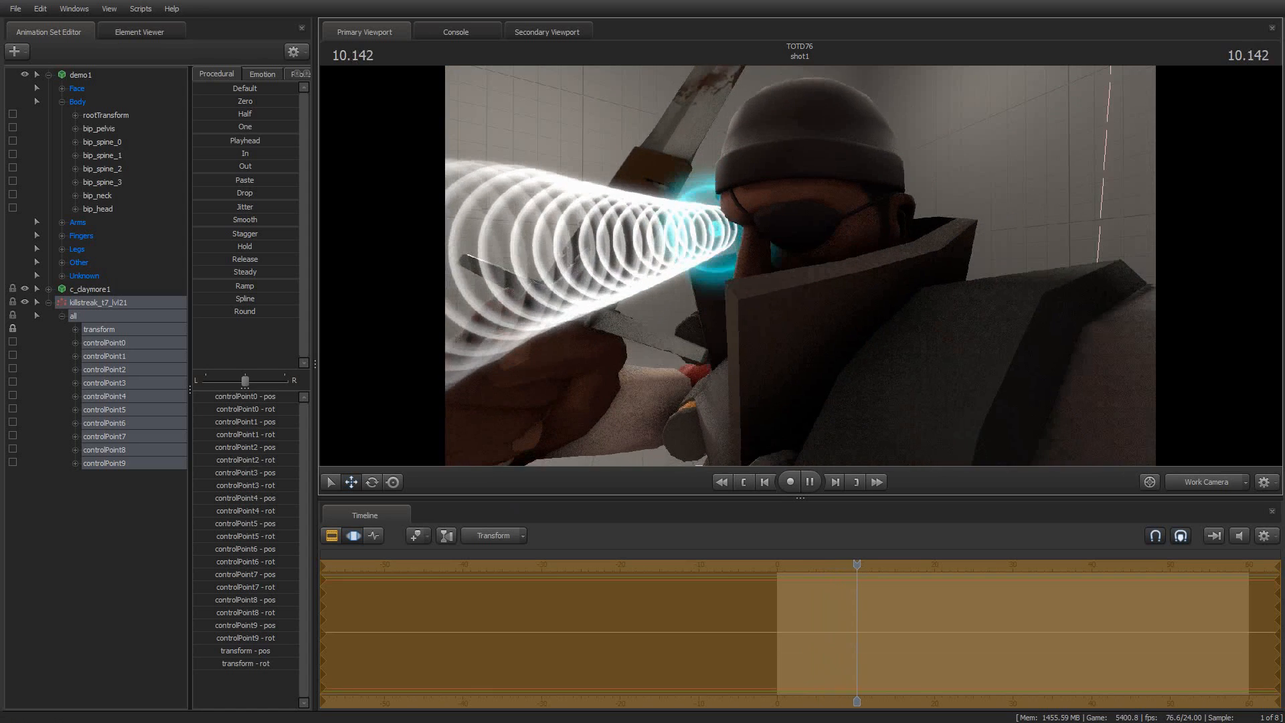
{"action": "key", "text": "space"}
{"action": "left_click_drag", "start_coordinate": [737, 272], "coordinate": [739, 278]}
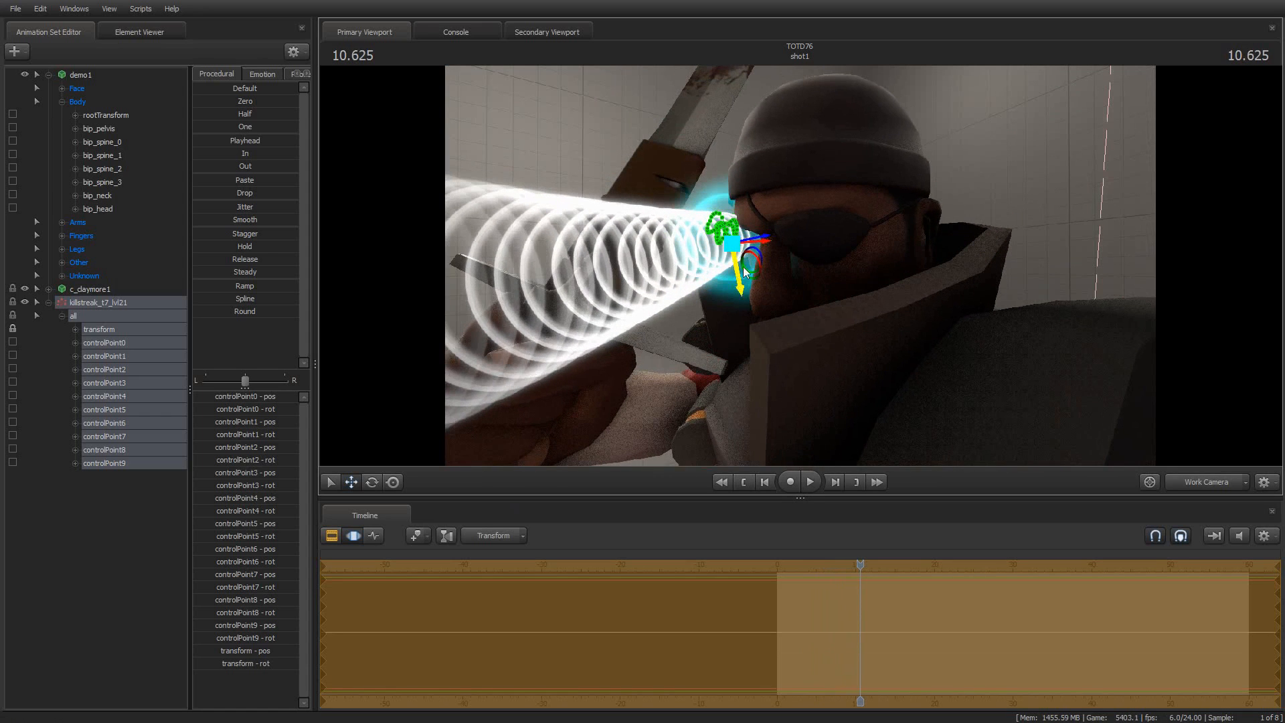
{"action": "key", "text": "space"}
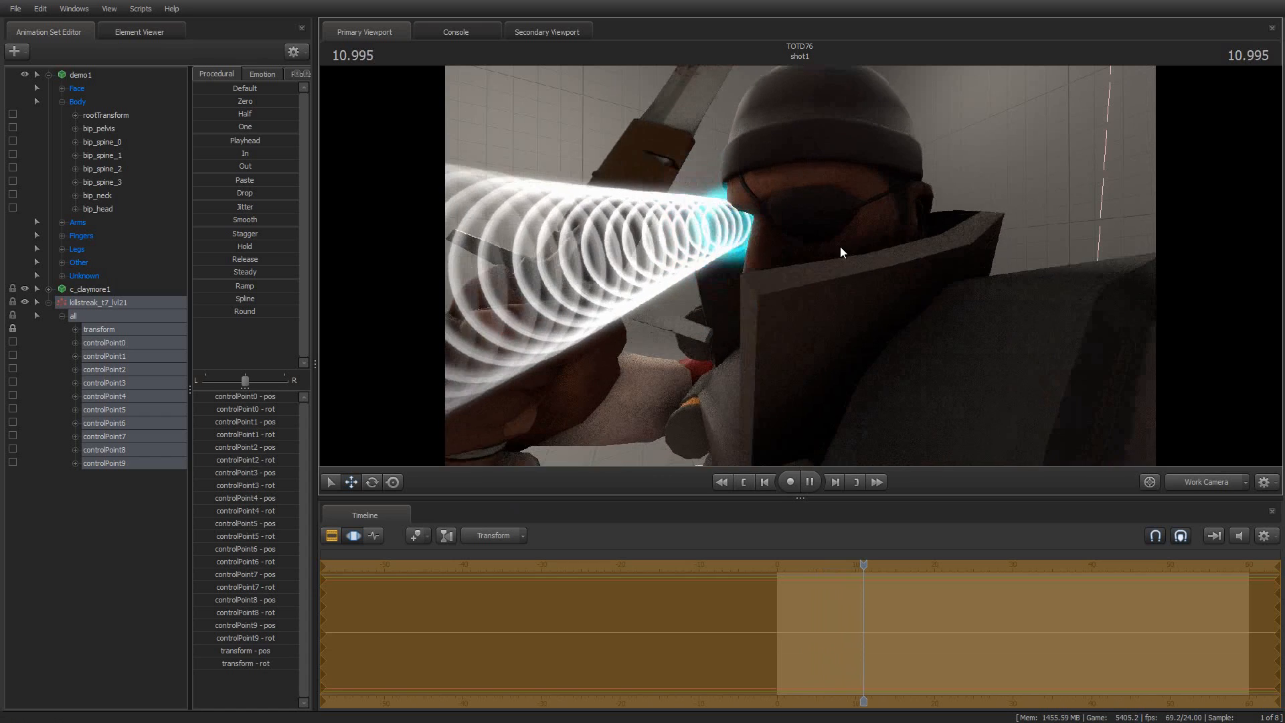
{"action": "key", "text": "space"}
- Play the shot from front and side views to check the effect on the eye, and finish the pending transform edit
{"action": "left_click_drag", "start_coordinate": [849, 252], "coordinate": [942, 257]}
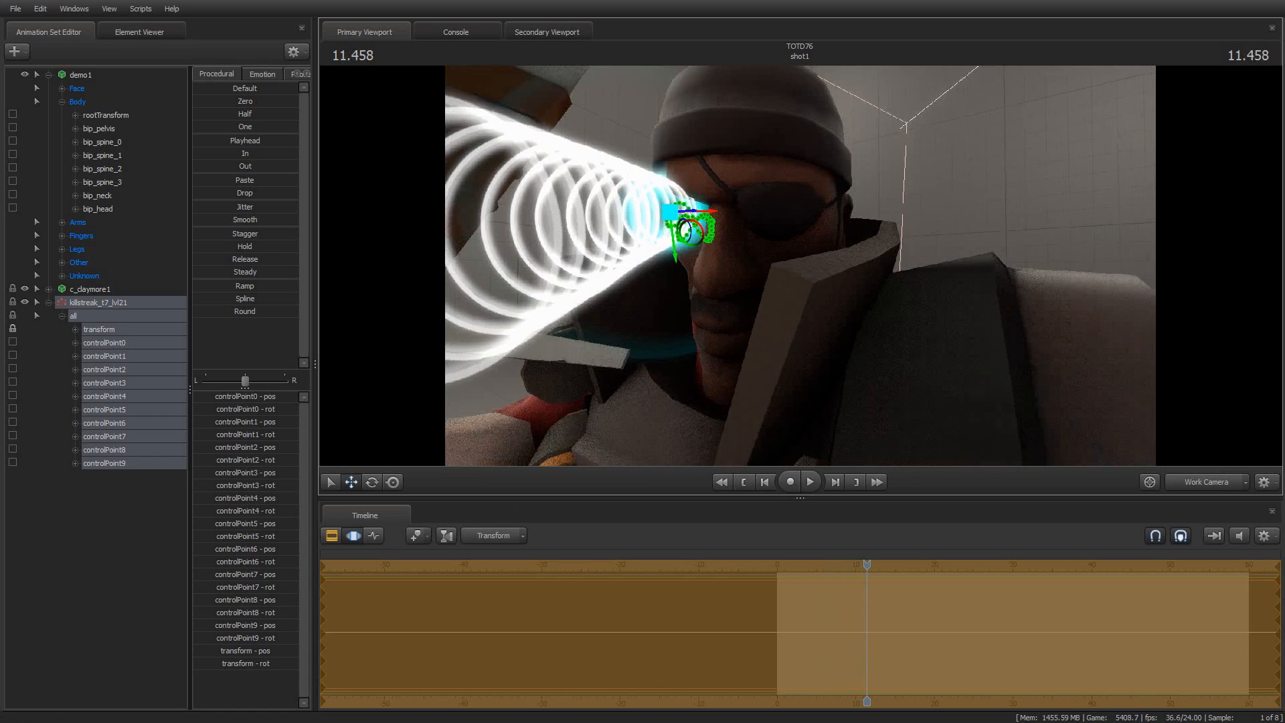
{"action": "key", "text": "space"}
{"action": "key", "text": "space"}
{"action": "left_click_drag", "start_coordinate": [1011, 206], "coordinate": [991, 307]}
{"action": "key", "text": "space"}
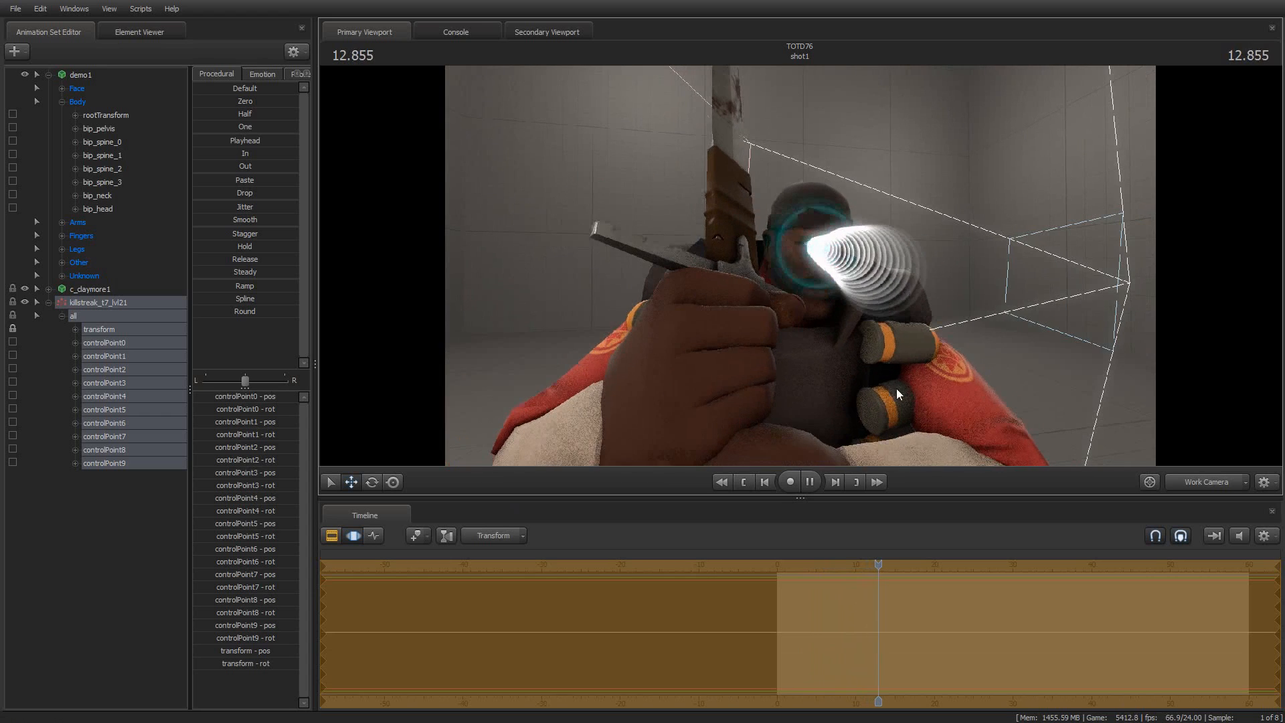
{"action": "key", "text": "Escape"}
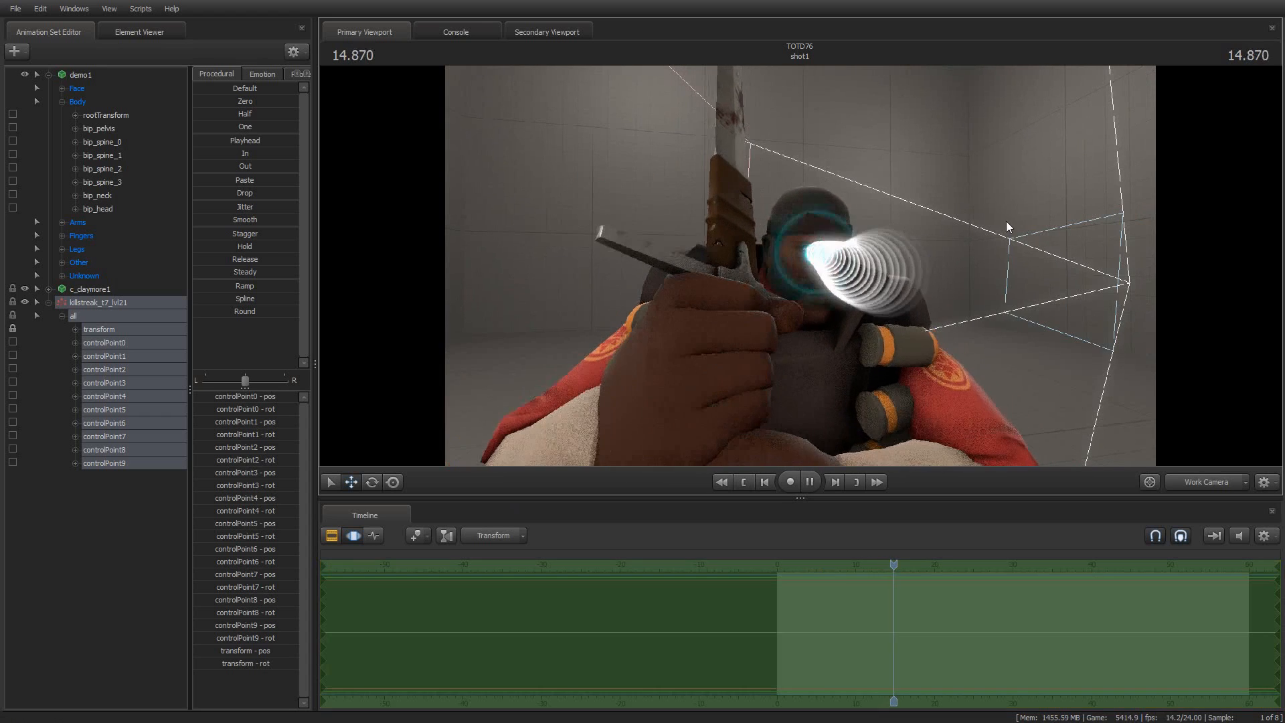
{"action": "left_click_drag", "start_coordinate": [1007, 227], "coordinate": [1038, 224]}
{"action": "left_click_drag", "start_coordinate": [402, 260], "coordinate": [384, 265]}
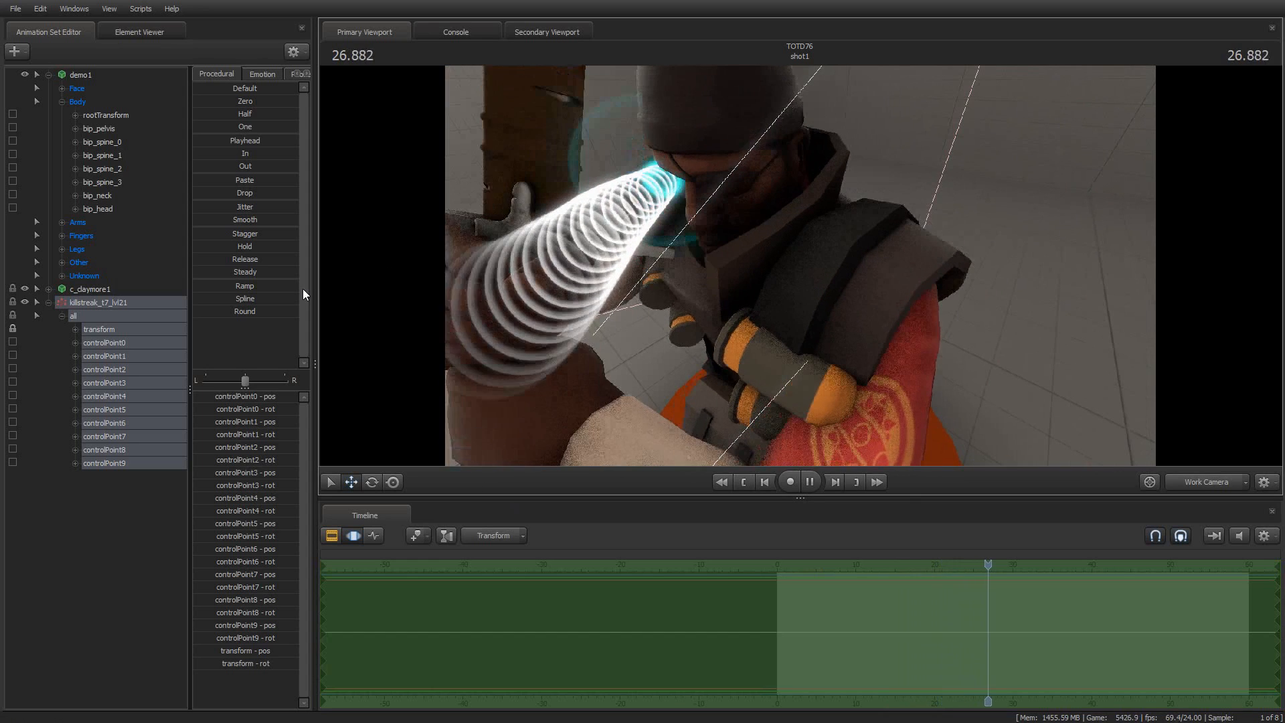
- Show the killstreak_t7_lvl21 particle system in the Element Viewer and replay the effect from the start of the shot
{"action": "right_click", "coordinate": [131, 303]}
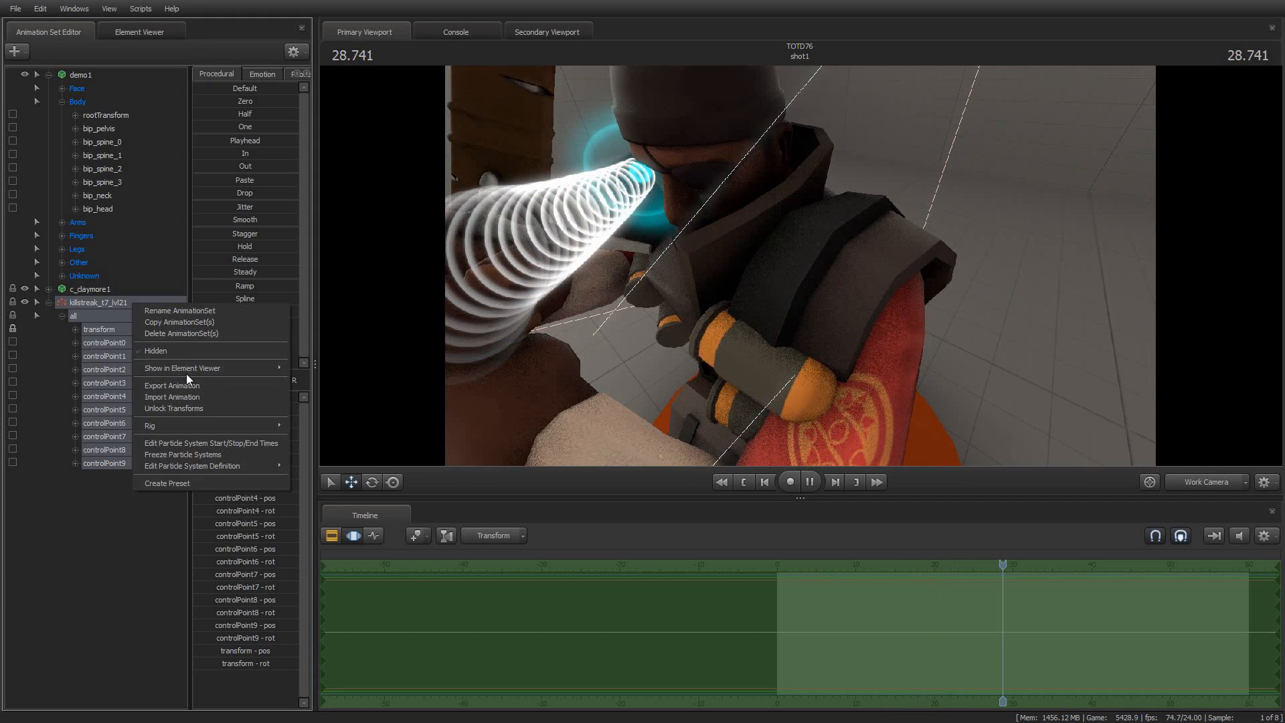
{"action": "mouse_move", "coordinate": [186, 373]}
{"action": "left_click", "coordinate": [337, 384]}
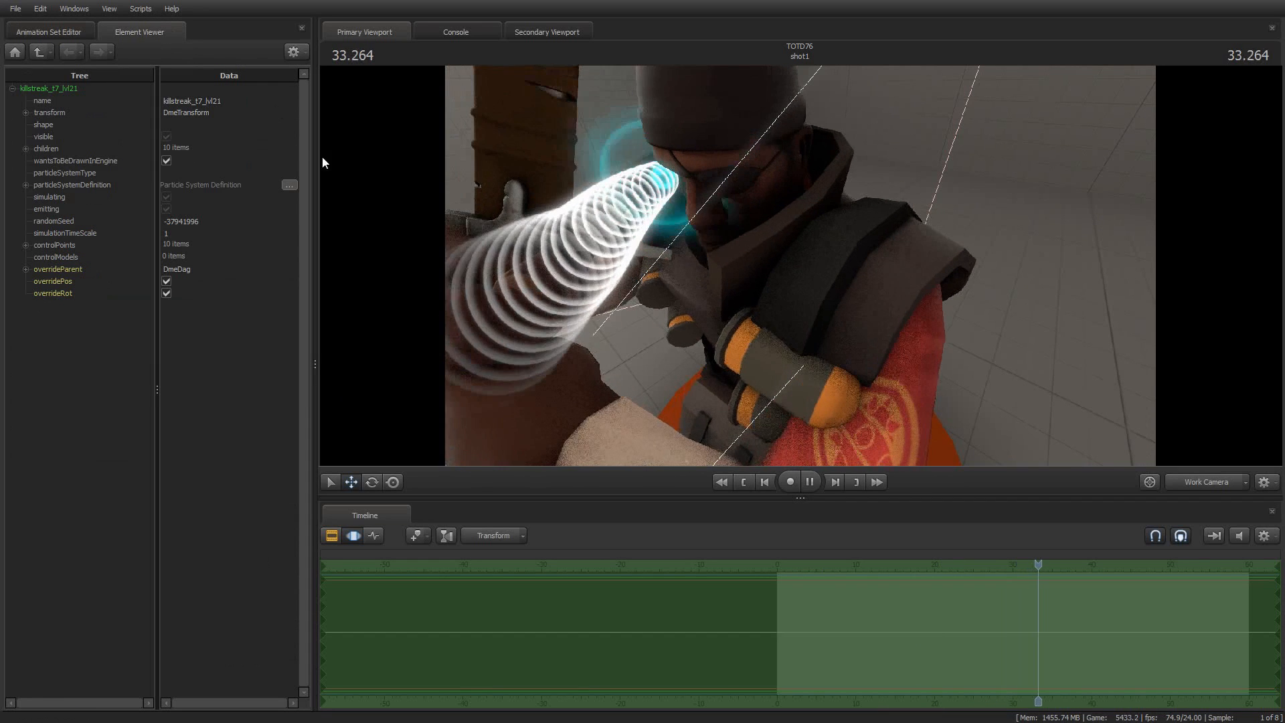
{"action": "key", "text": "space"}
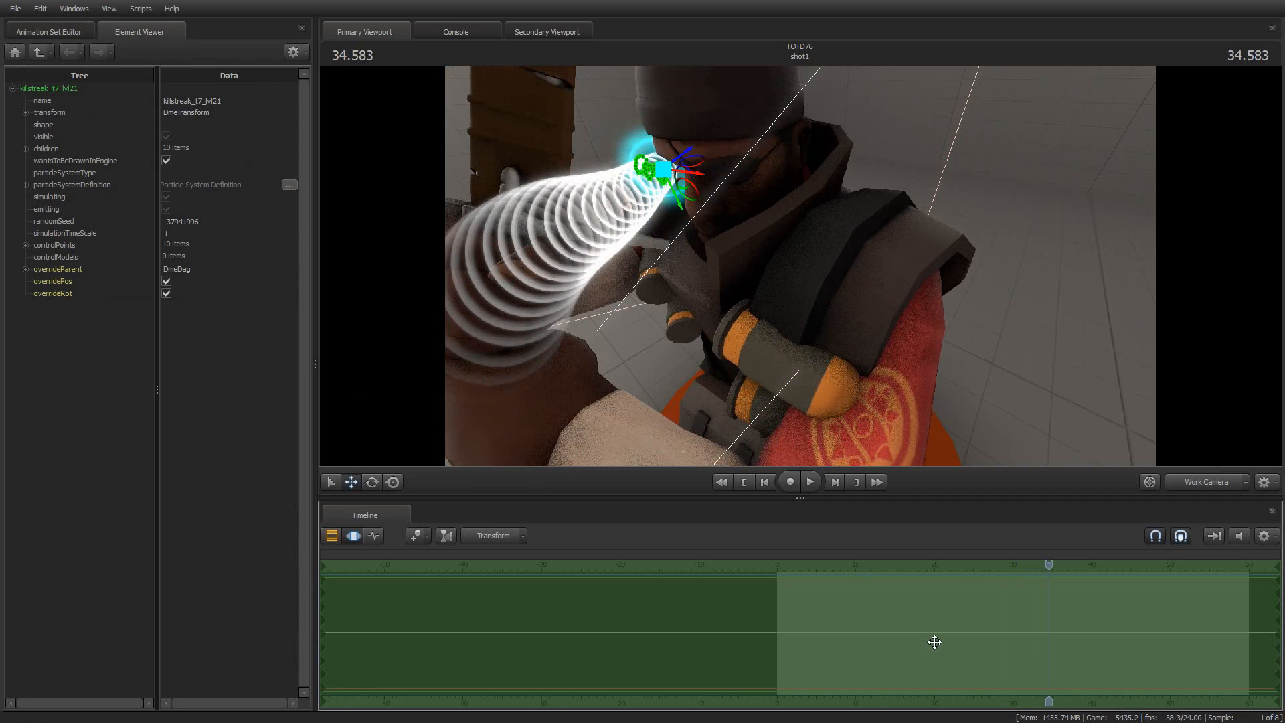
{"action": "key", "text": "Home"}
{"action": "key", "text": "space"}
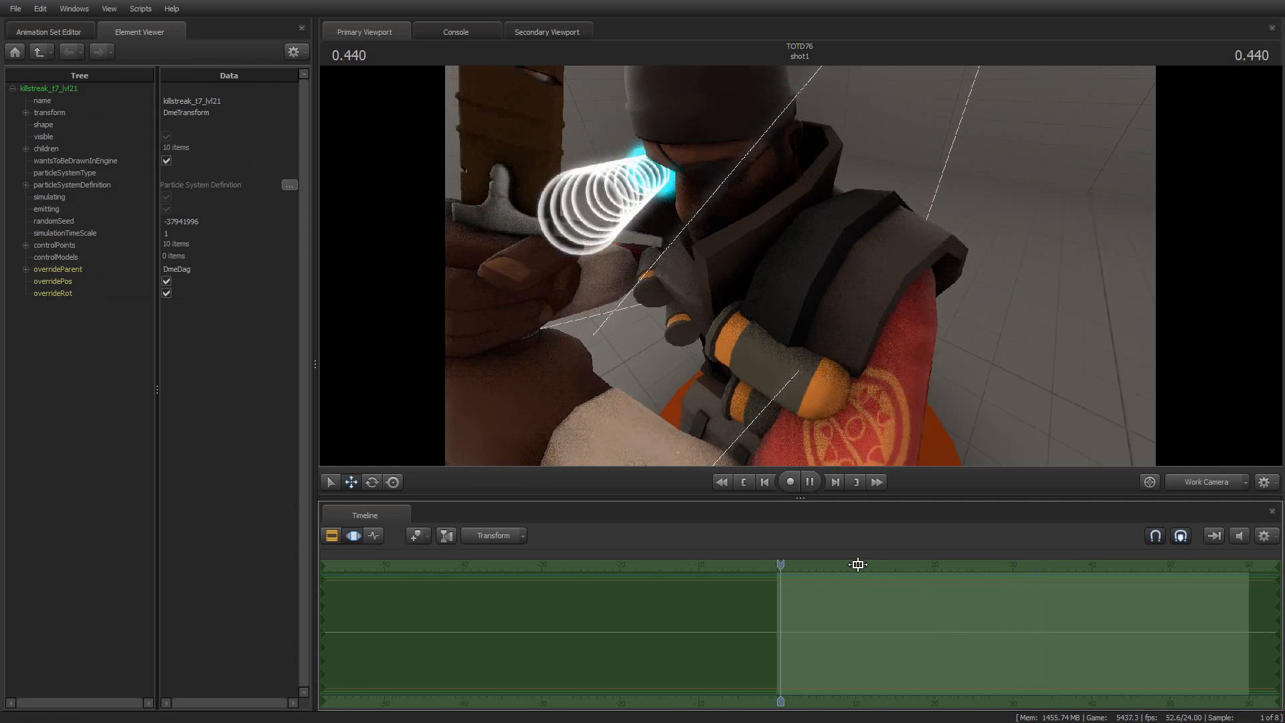
{"action": "key", "text": "space"}
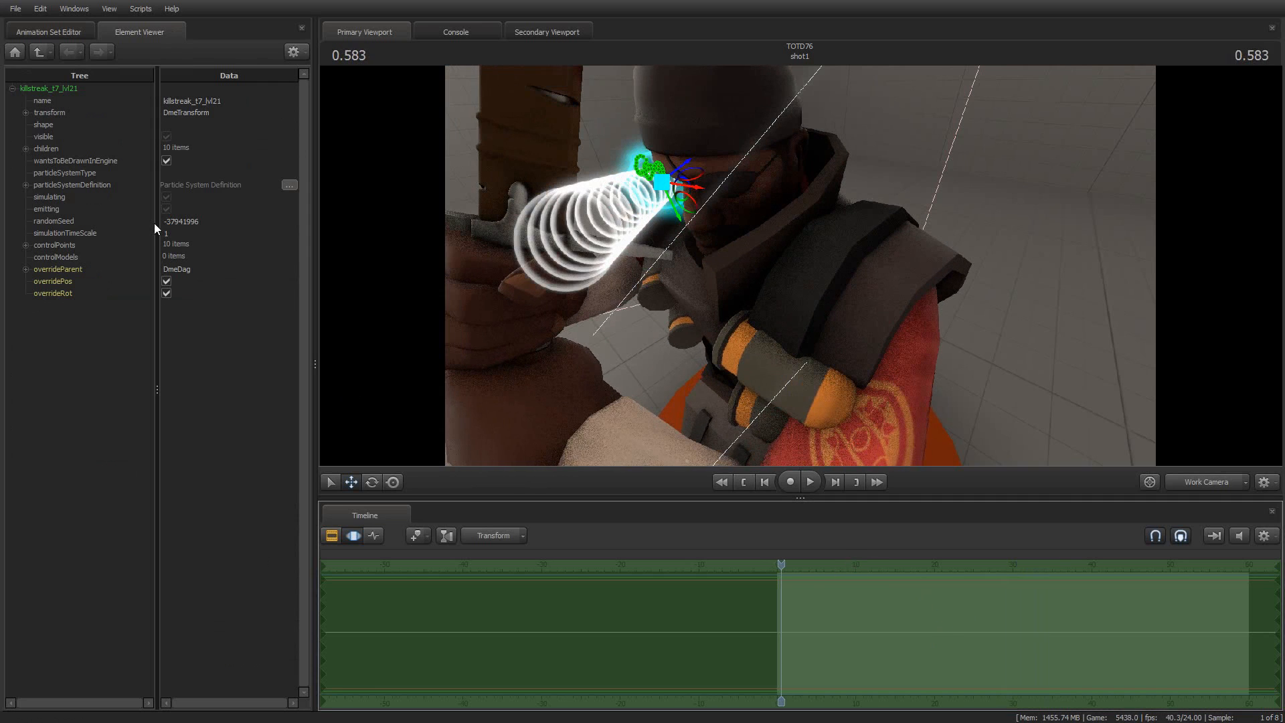
{"action": "left_click", "coordinate": [291, 186]}
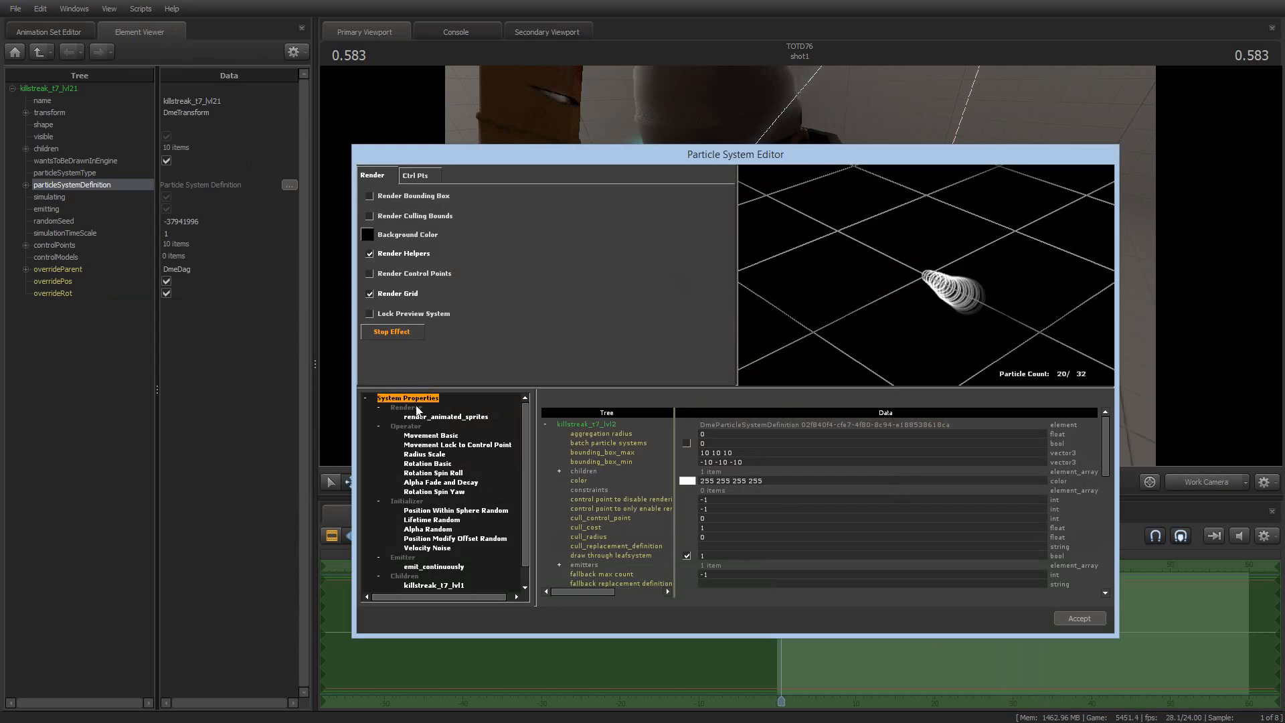
{"action": "left_click", "coordinate": [688, 480]}
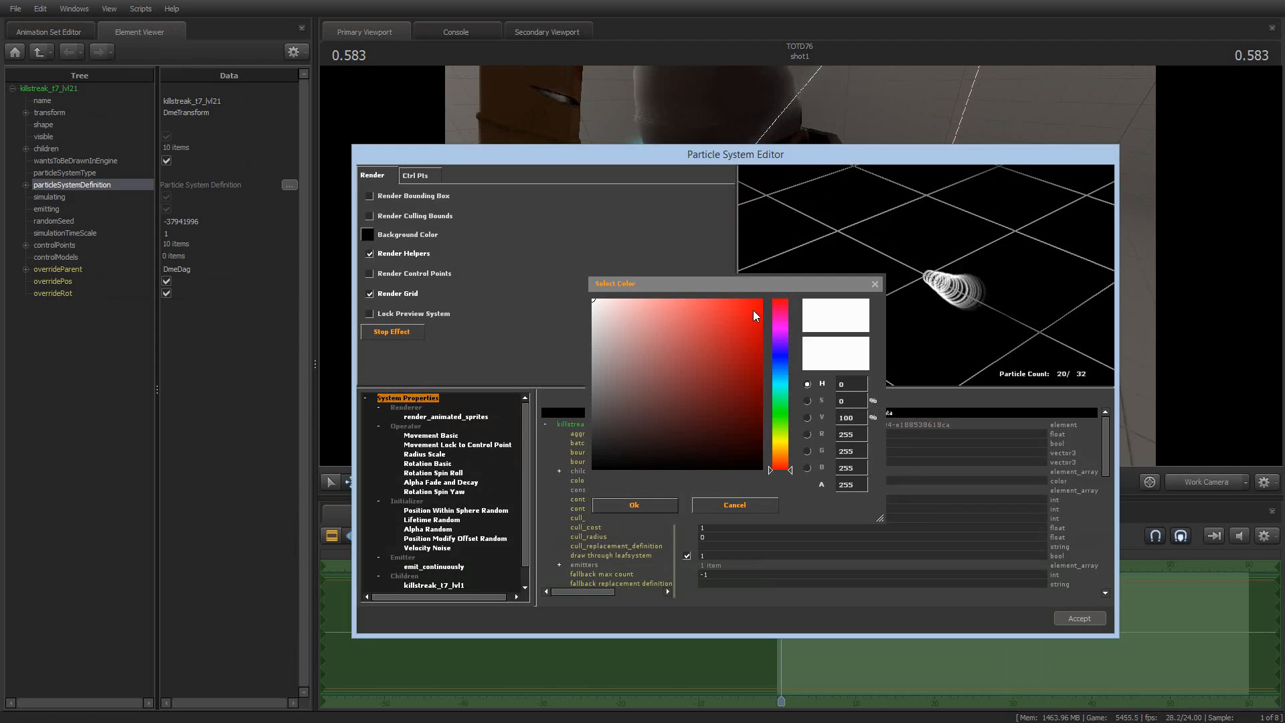
{"action": "left_click", "coordinate": [784, 441]}
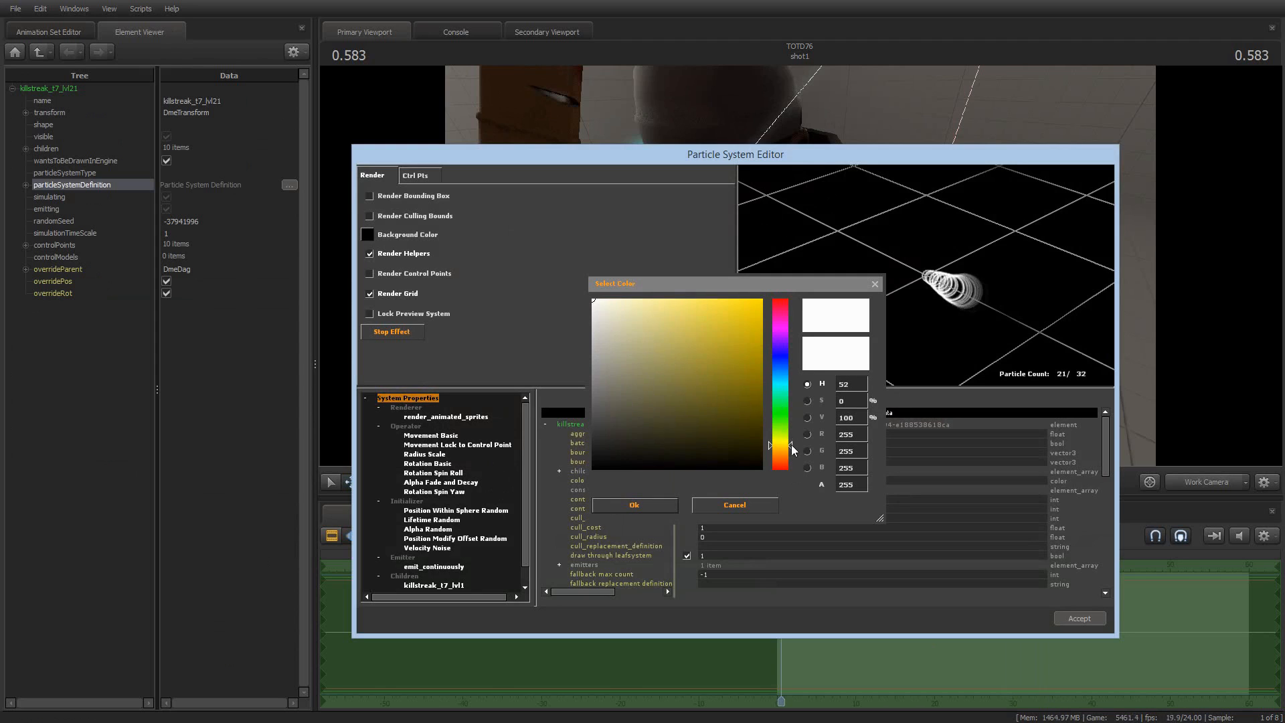
{"action": "left_click_drag", "start_coordinate": [750, 310], "coordinate": [737, 308]}
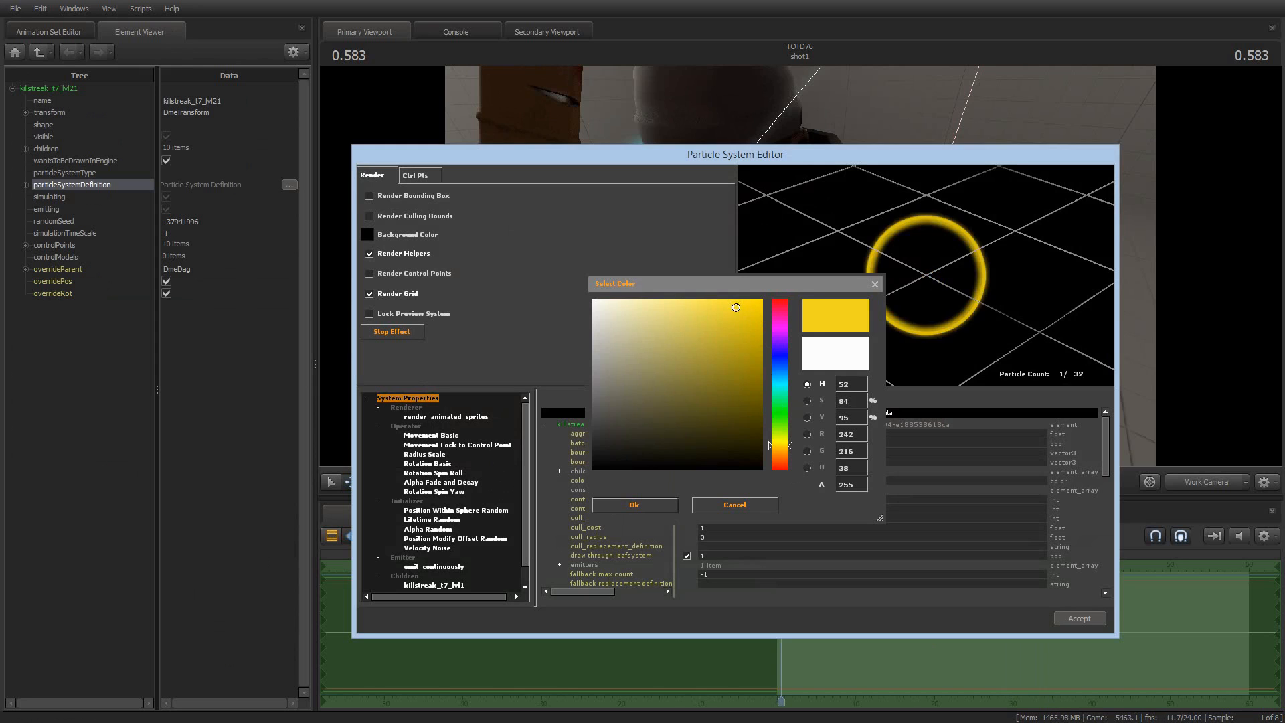
{"action": "left_click", "coordinate": [713, 507]}
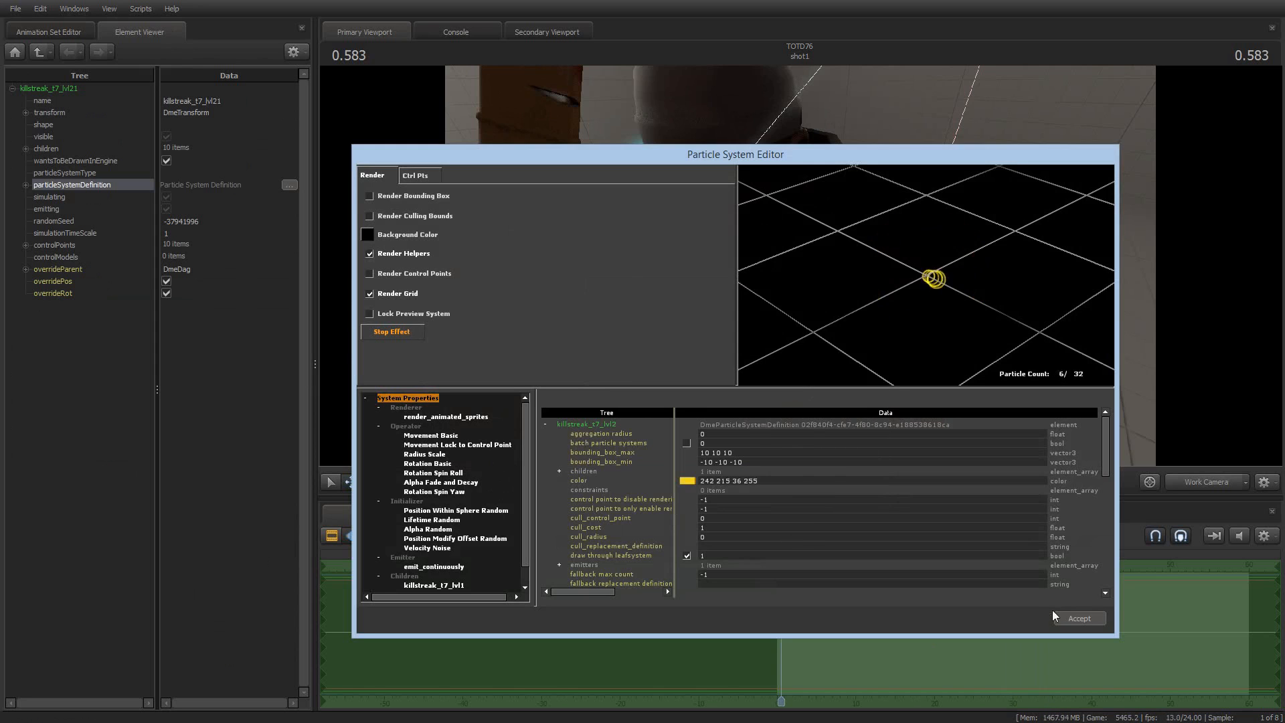
{"action": "left_click", "coordinate": [1080, 619]}
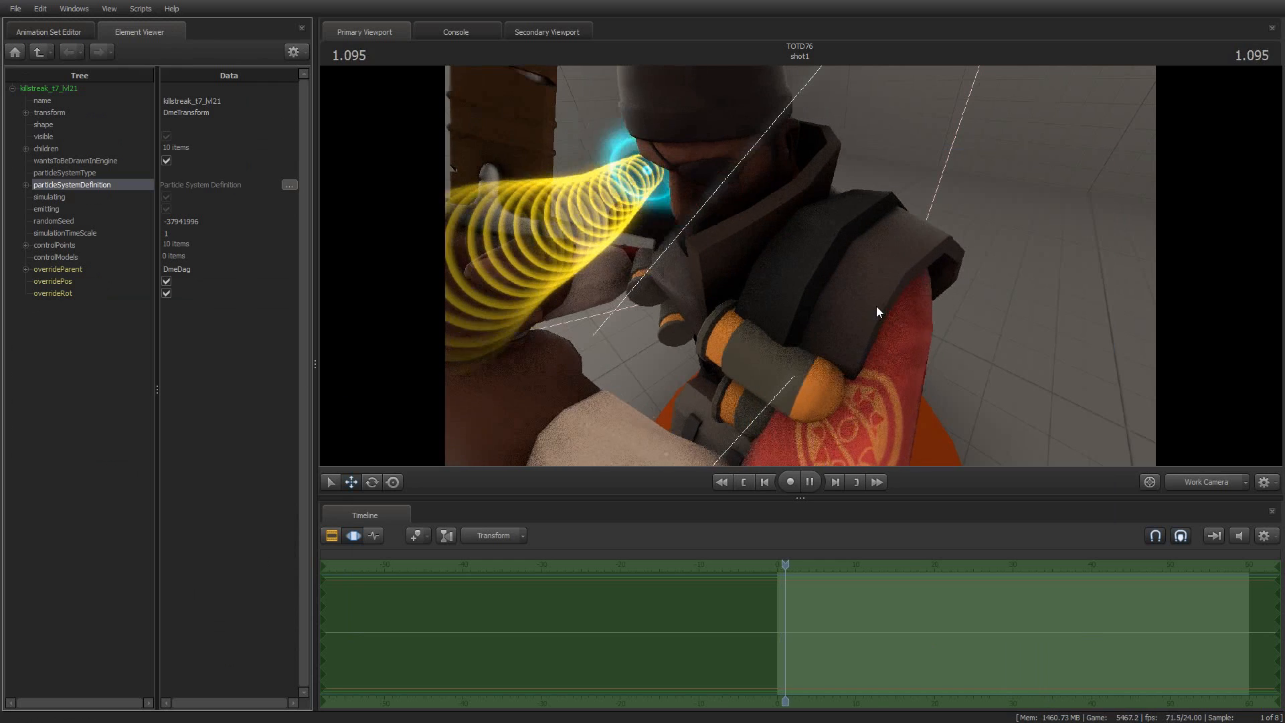
- Compare the yellow effect through camera1 and the work camera, ending on the camera1 view
{"action": "left_click", "coordinate": [1227, 483]}
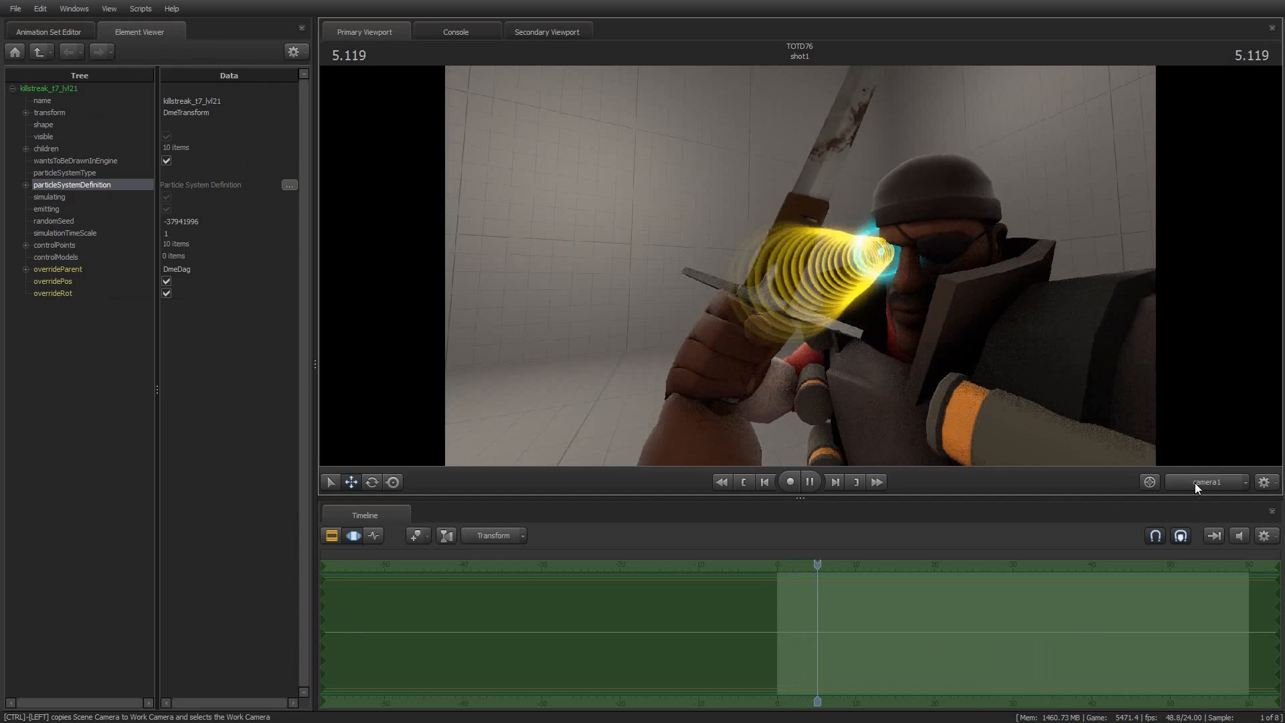
{"action": "left_click", "coordinate": [1196, 483]}
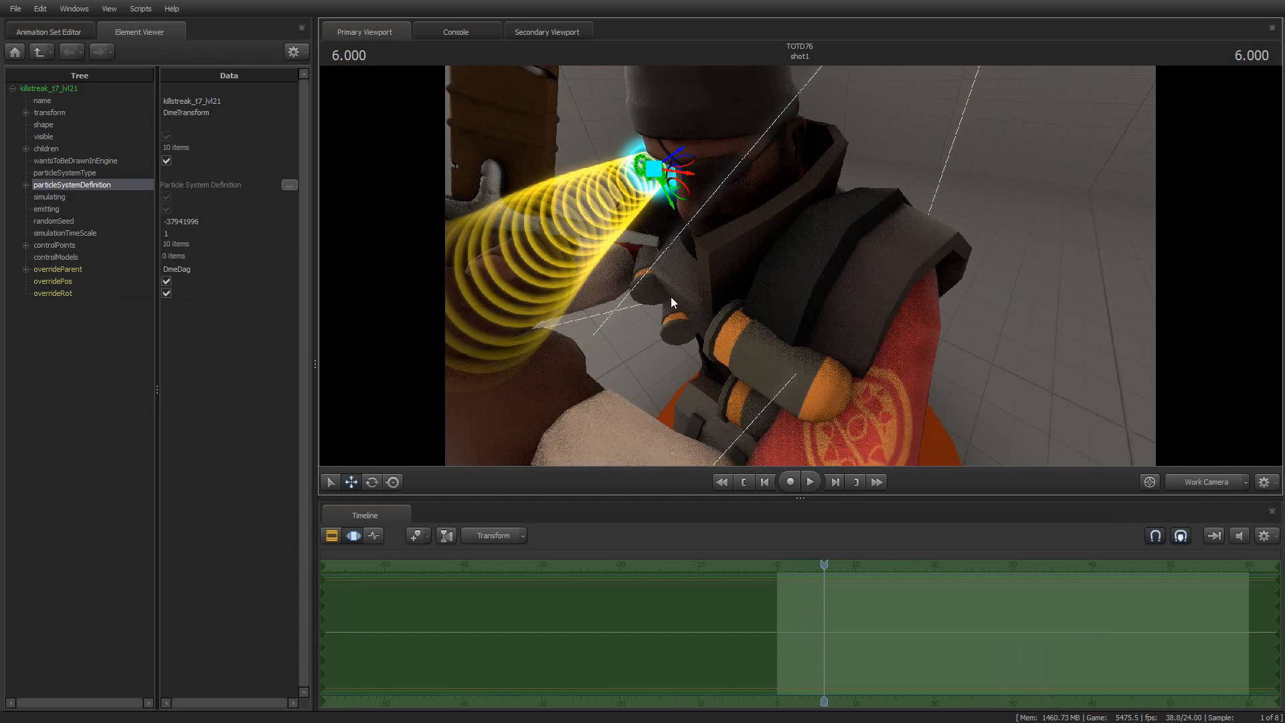
{"action": "left_click", "coordinate": [1216, 484]}
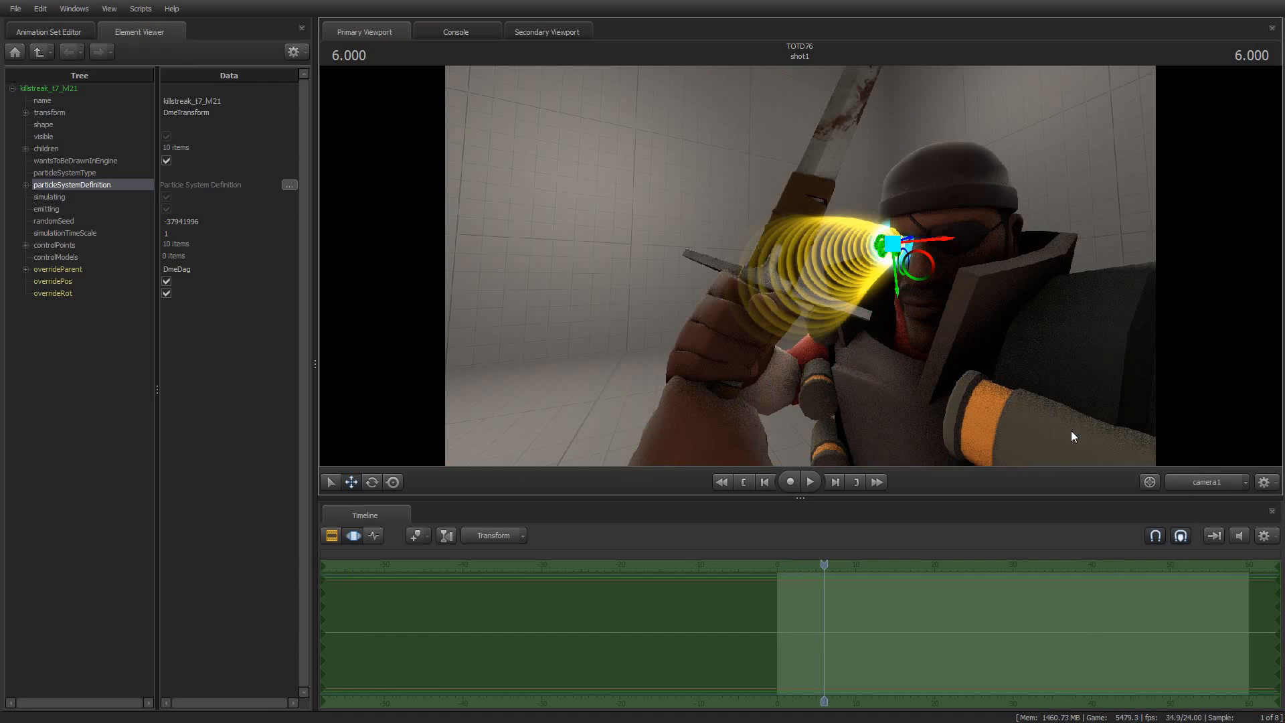
- Open the killstreak_t7_lvl1_edge particle system definition of killstreak_t7_lvl21 and remove its Remap Control Point to Vector initializer
{"action": "key", "text": "space"}
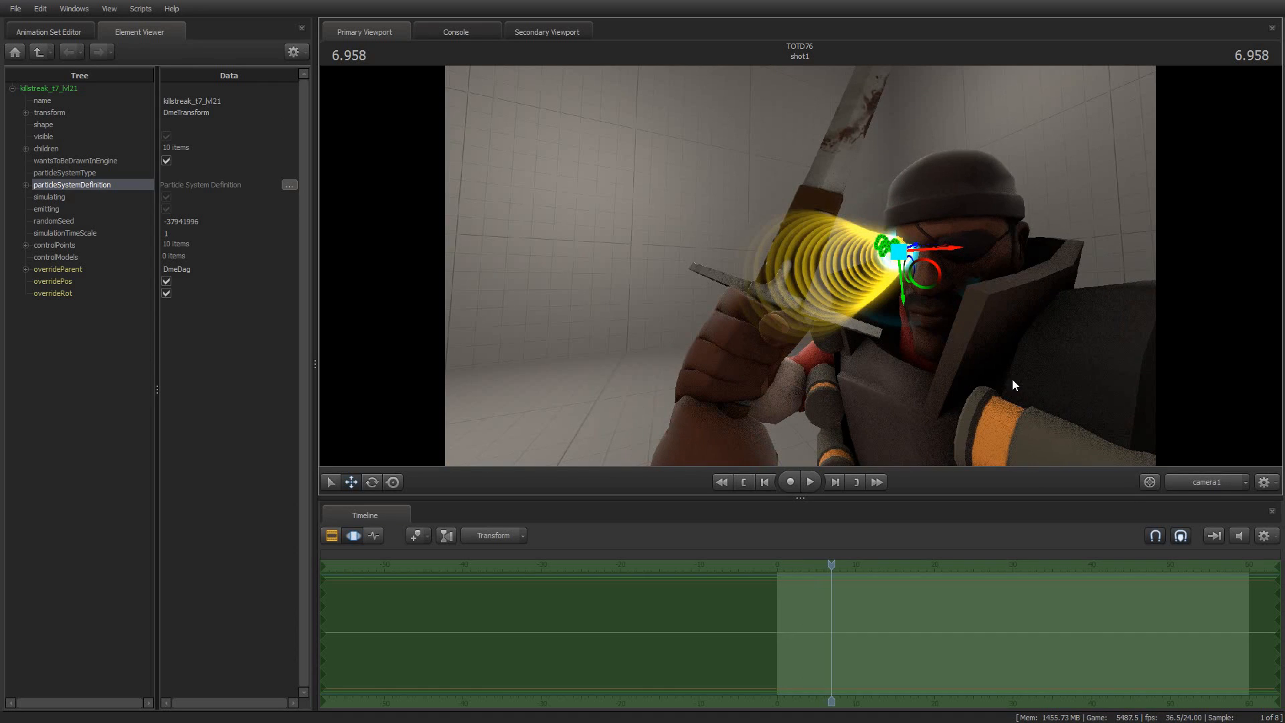
{"action": "left_click", "coordinate": [37, 30]}
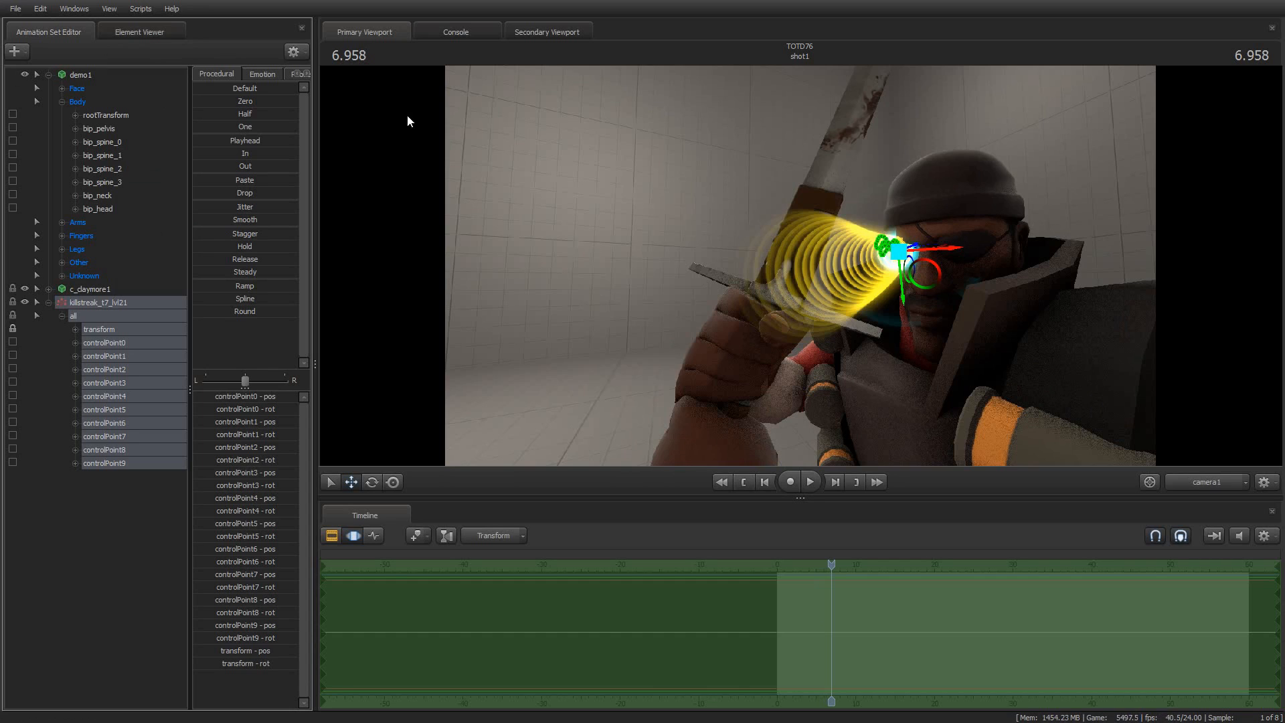
{"action": "right_click", "coordinate": [100, 301]}
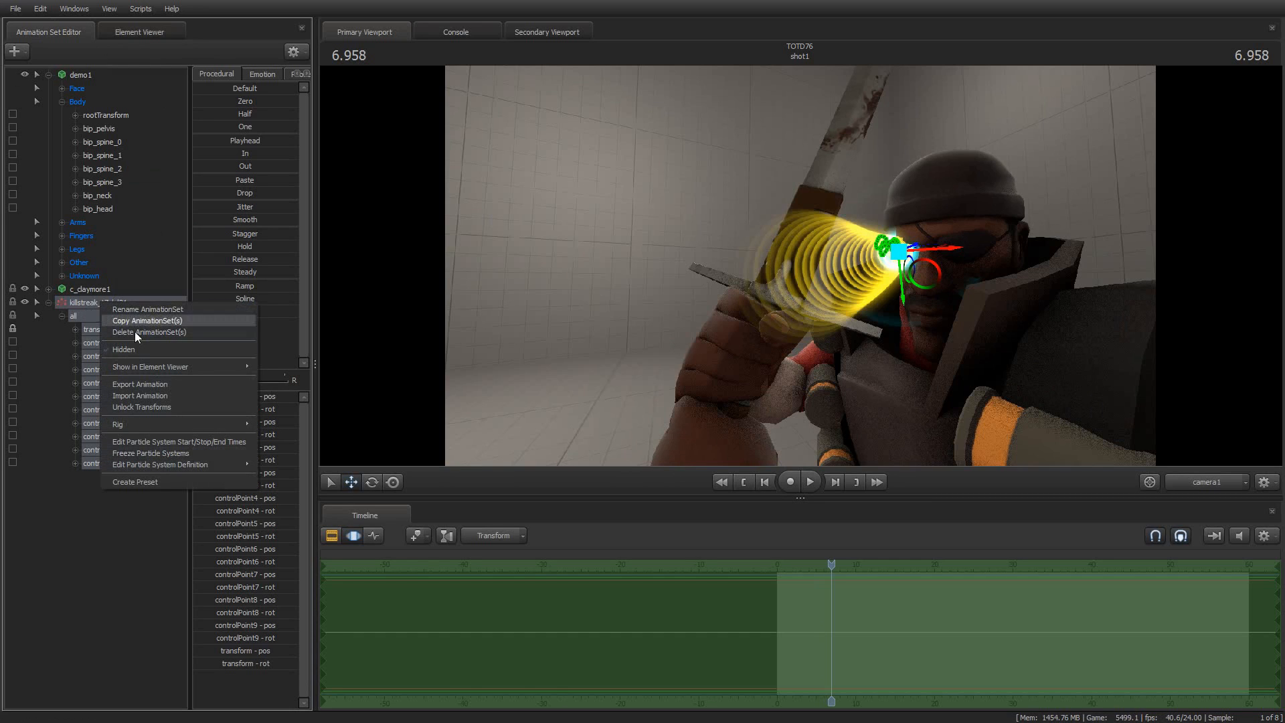
{"action": "mouse_move", "coordinate": [201, 462]}
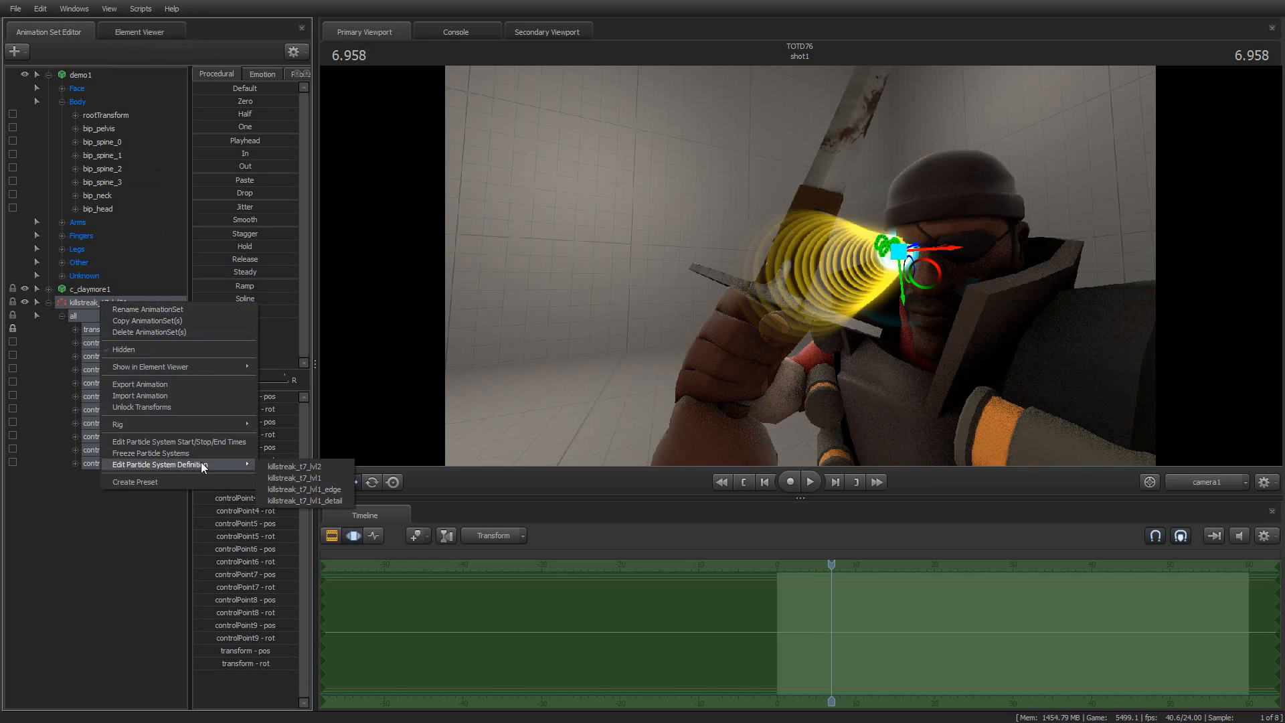
{"action": "left_click", "coordinate": [331, 492]}
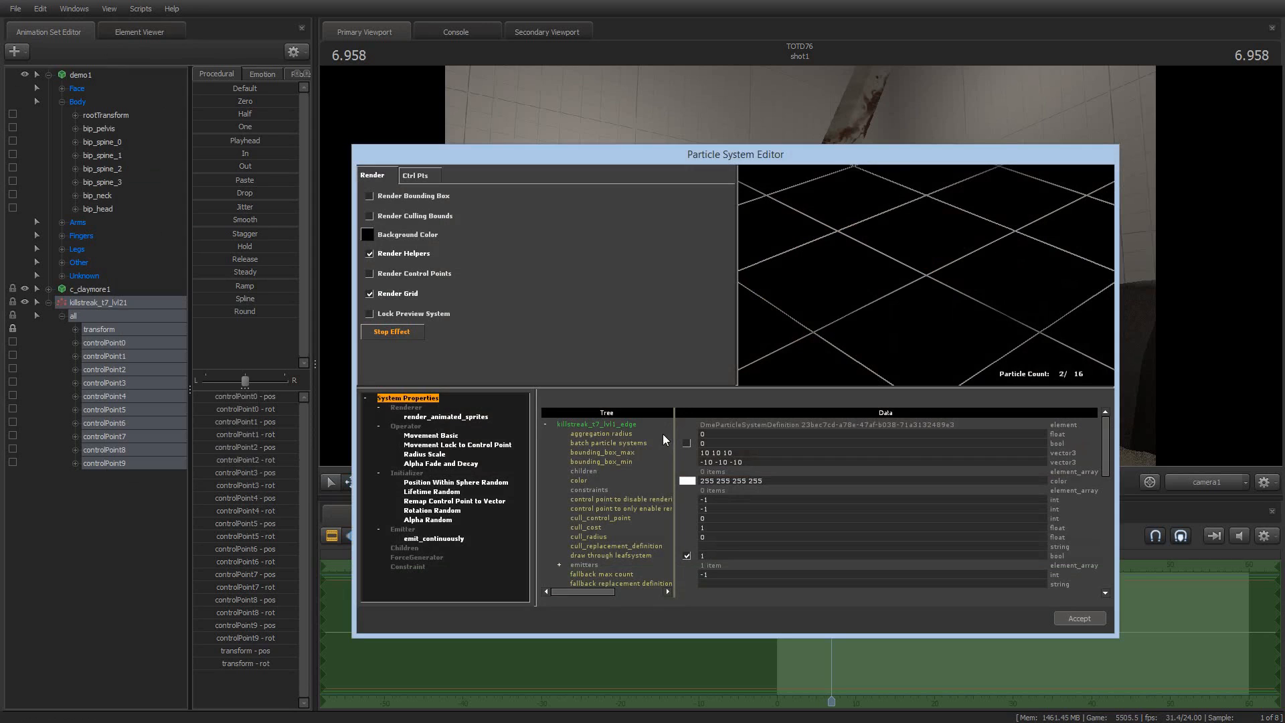
{"action": "left_click", "coordinate": [462, 501]}
{"action": "right_click", "coordinate": [489, 501]}
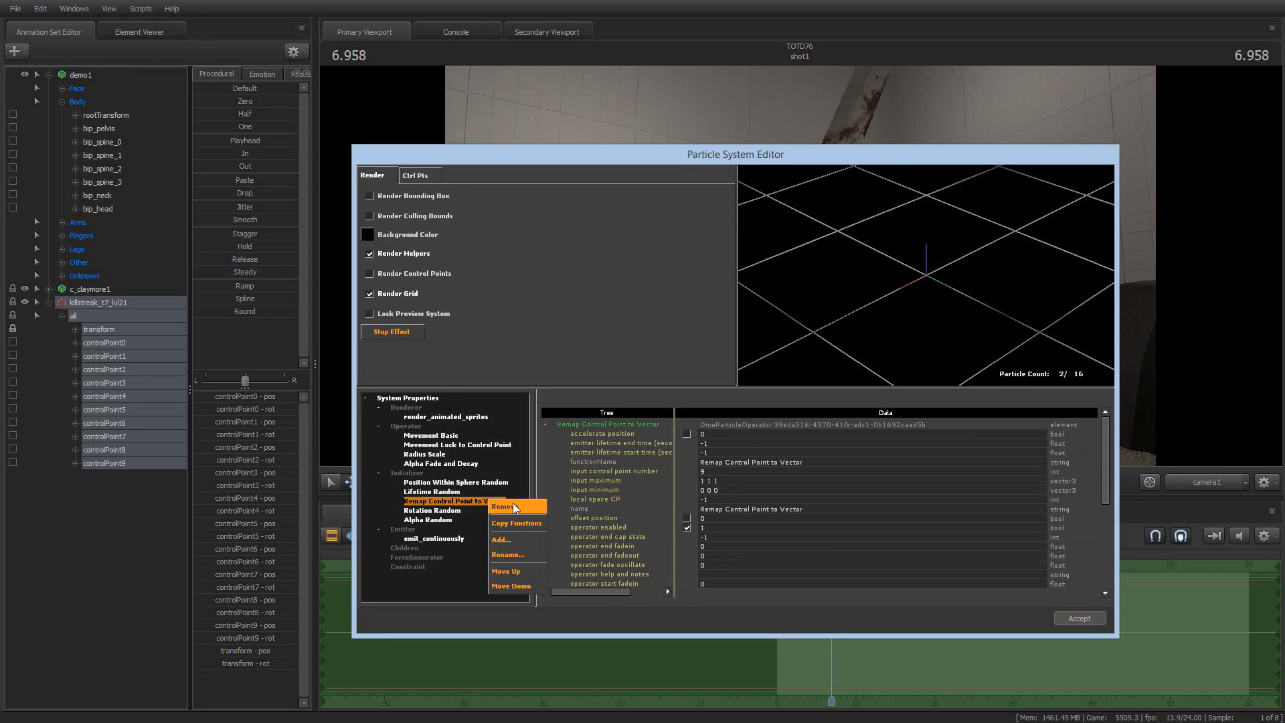
{"action": "left_click", "coordinate": [514, 506]}
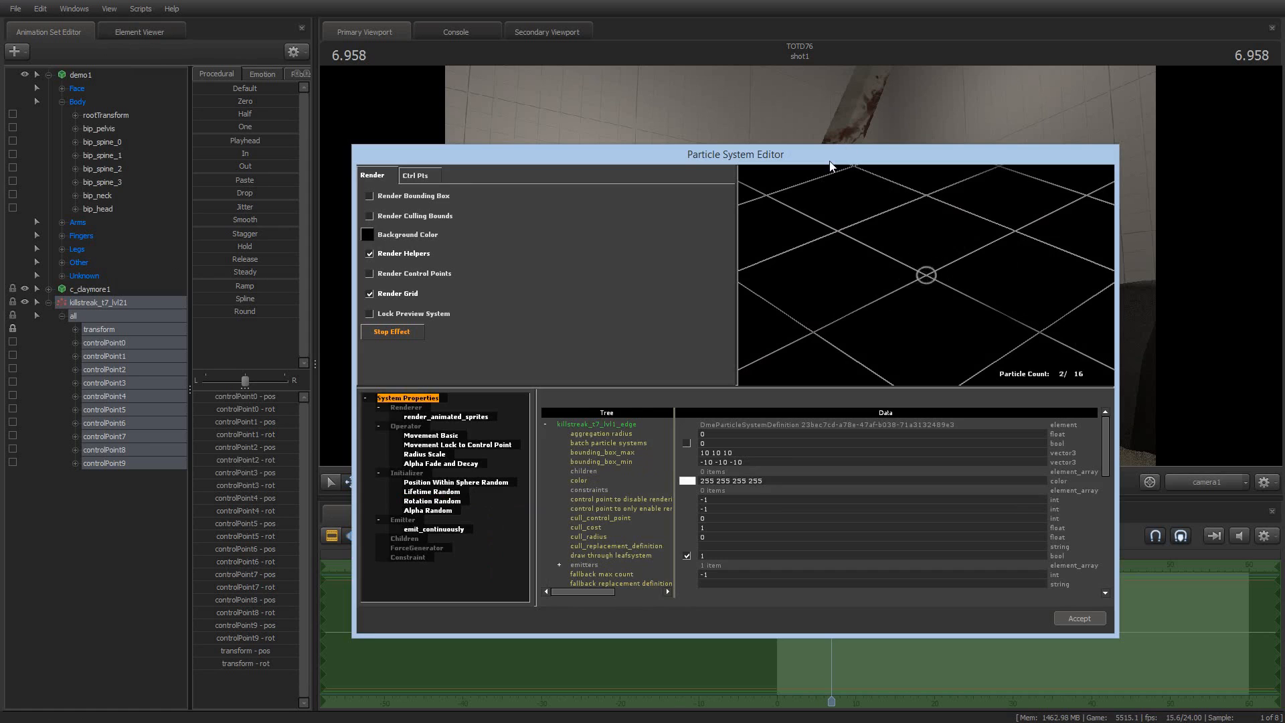
- Set the killstreak_t7_lvl1_edge system color to red (255 1 1 255) and accept the definition change
{"action": "mouse_move", "coordinate": [827, 159]}
{"action": "left_mouse_down"}
{"action": "mouse_move", "coordinate": [1061, 308]}
{"action": "mouse_move", "coordinate": [1035, 347]}
{"action": "mouse_move", "coordinate": [812, 165]}
{"action": "left_mouse_up"}
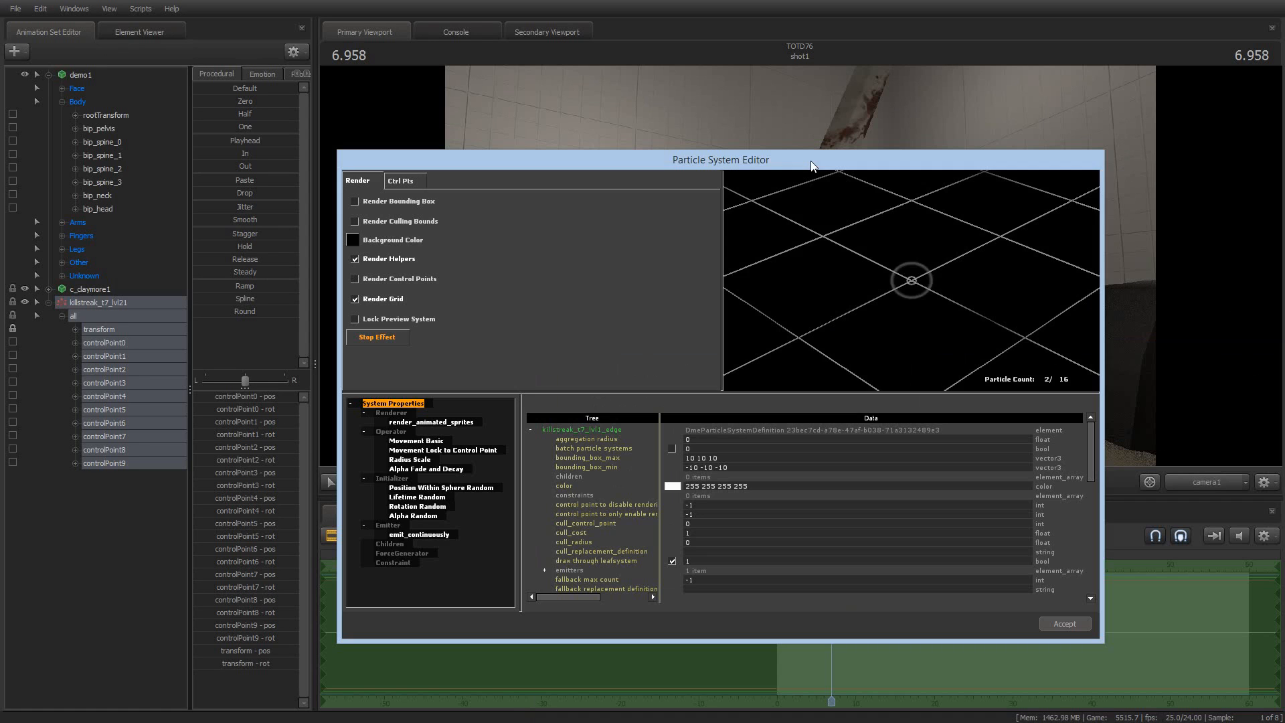
{"action": "left_click", "coordinate": [672, 486]}
{"action": "left_click", "coordinate": [746, 306]}
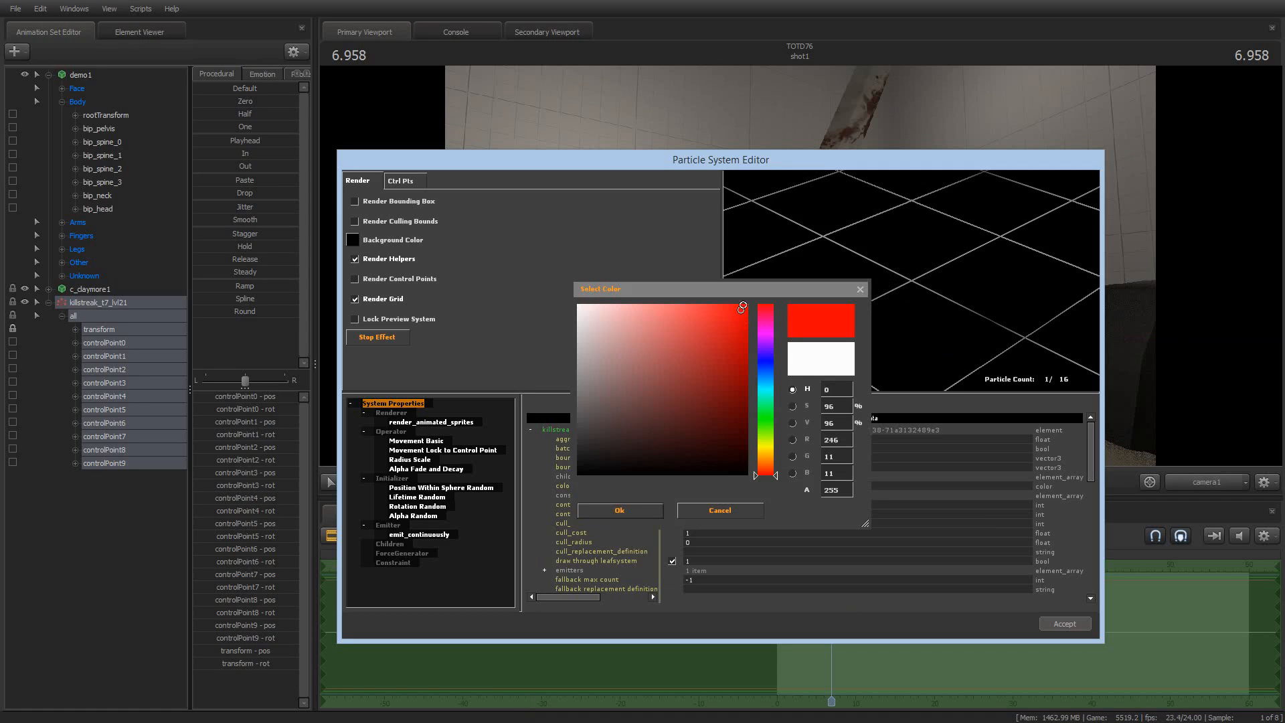
{"action": "left_click", "coordinate": [620, 508]}
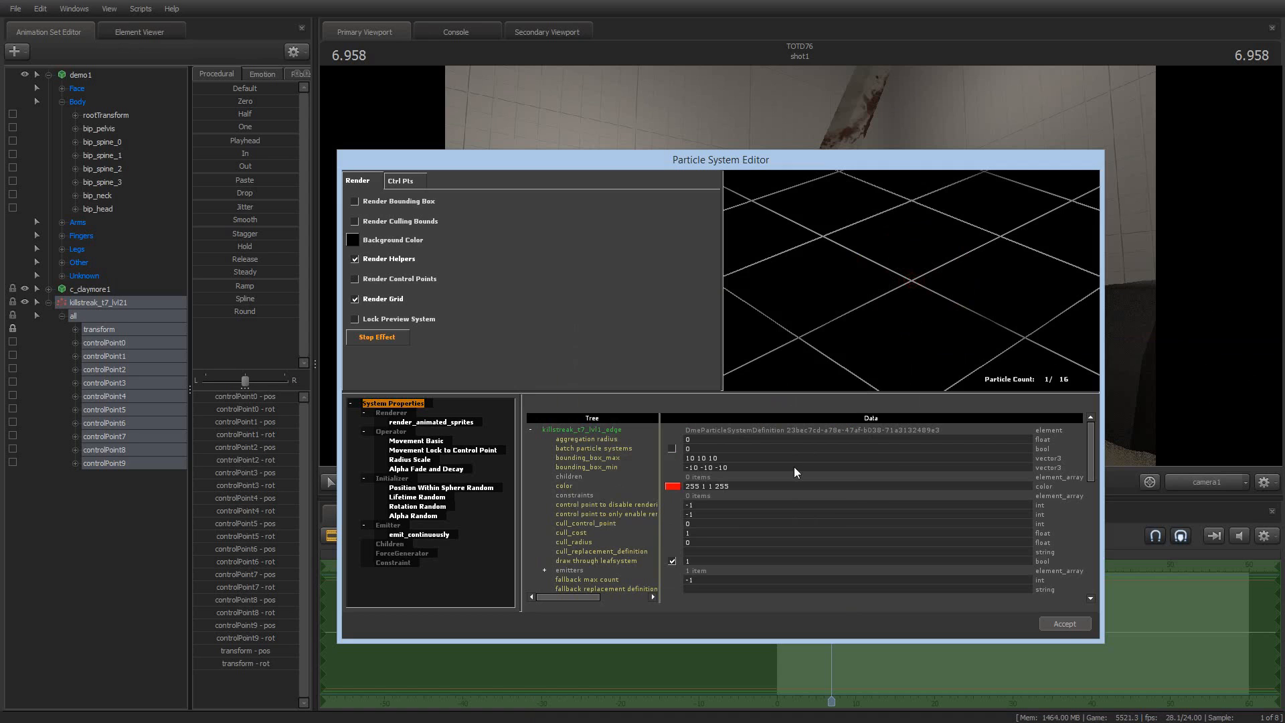
{"action": "left_click", "coordinate": [1065, 624]}
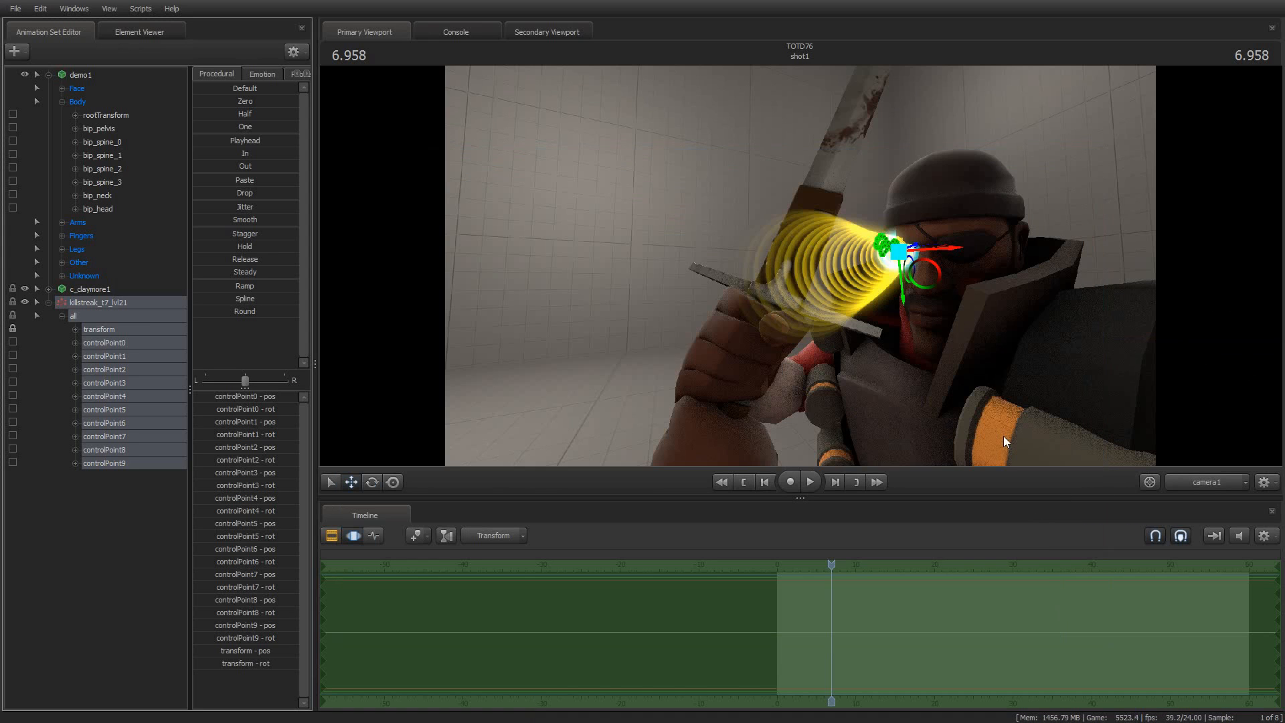
- Play the shot through camera1 to check the edge colour on the eye effect, and stop at about frame 13
{"action": "key", "text": "space"}
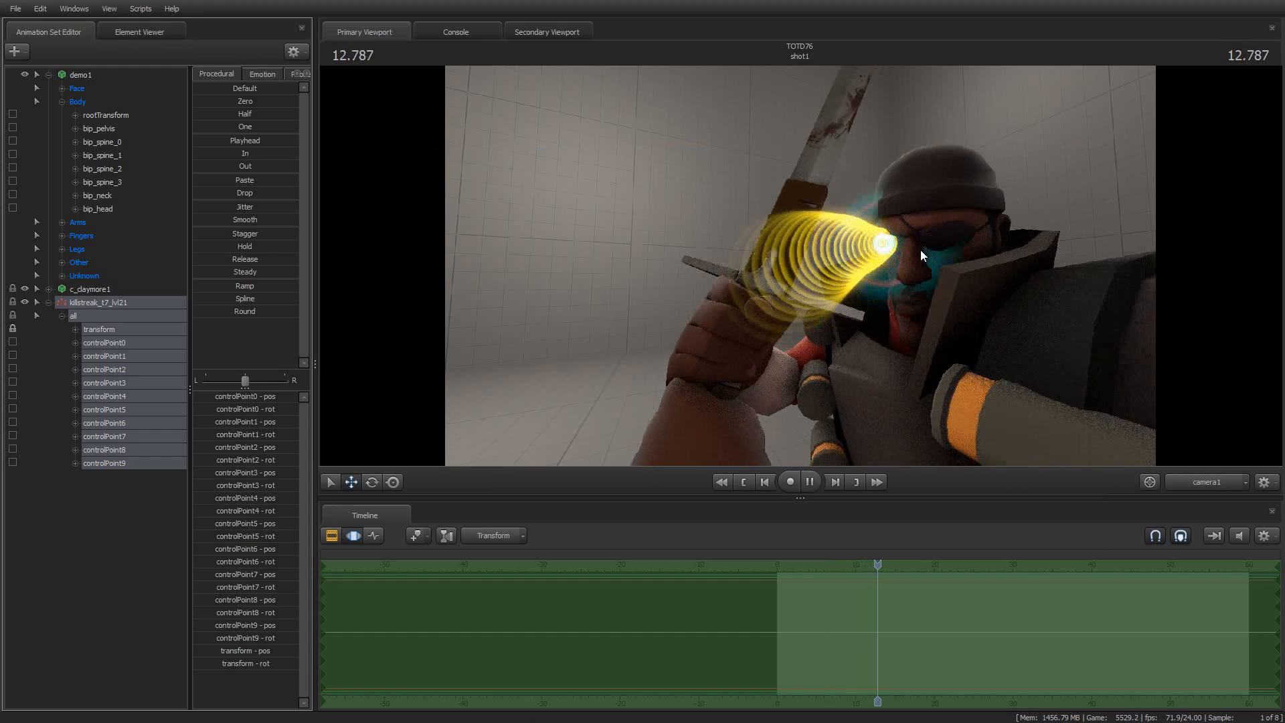
{"action": "key", "text": "space"}
{"action": "key", "text": "space"}
{"action": "key", "text": "space"}
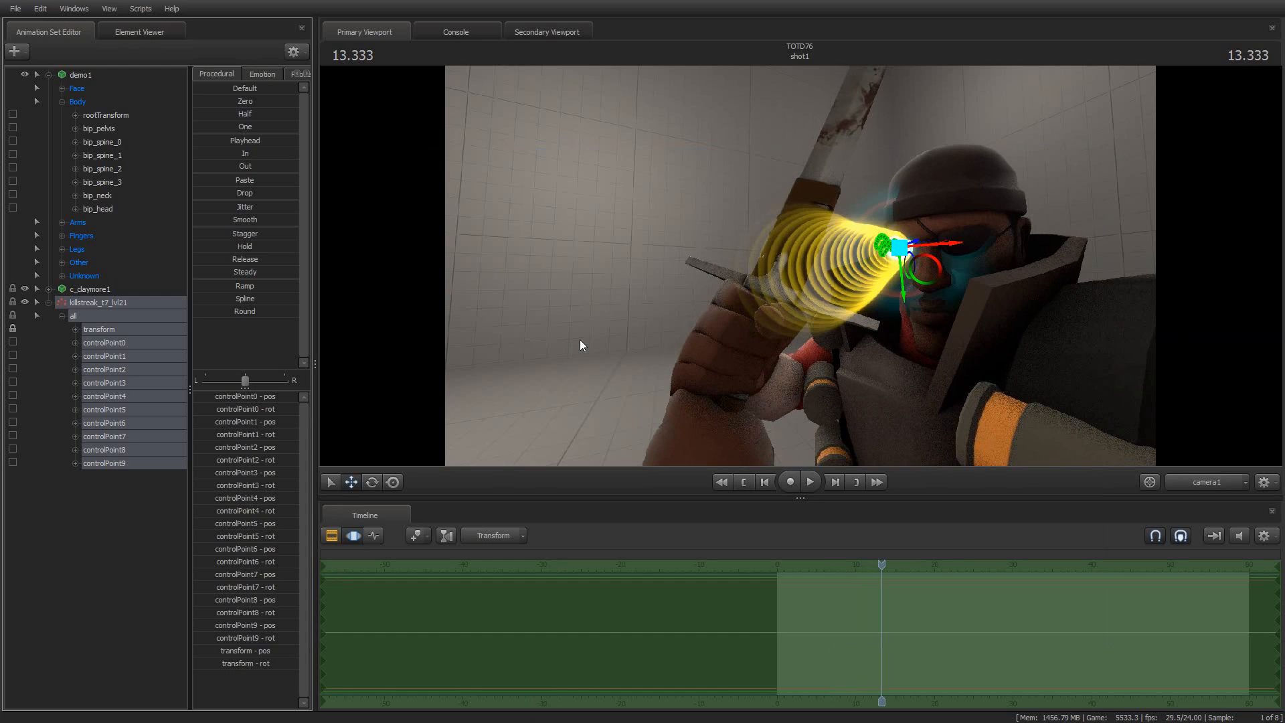
- Open the killstreak_t7_lvl1_detail particle system definition and remove its Remap Control Point to Vector initializer
{"action": "right_click", "coordinate": [87, 300]}
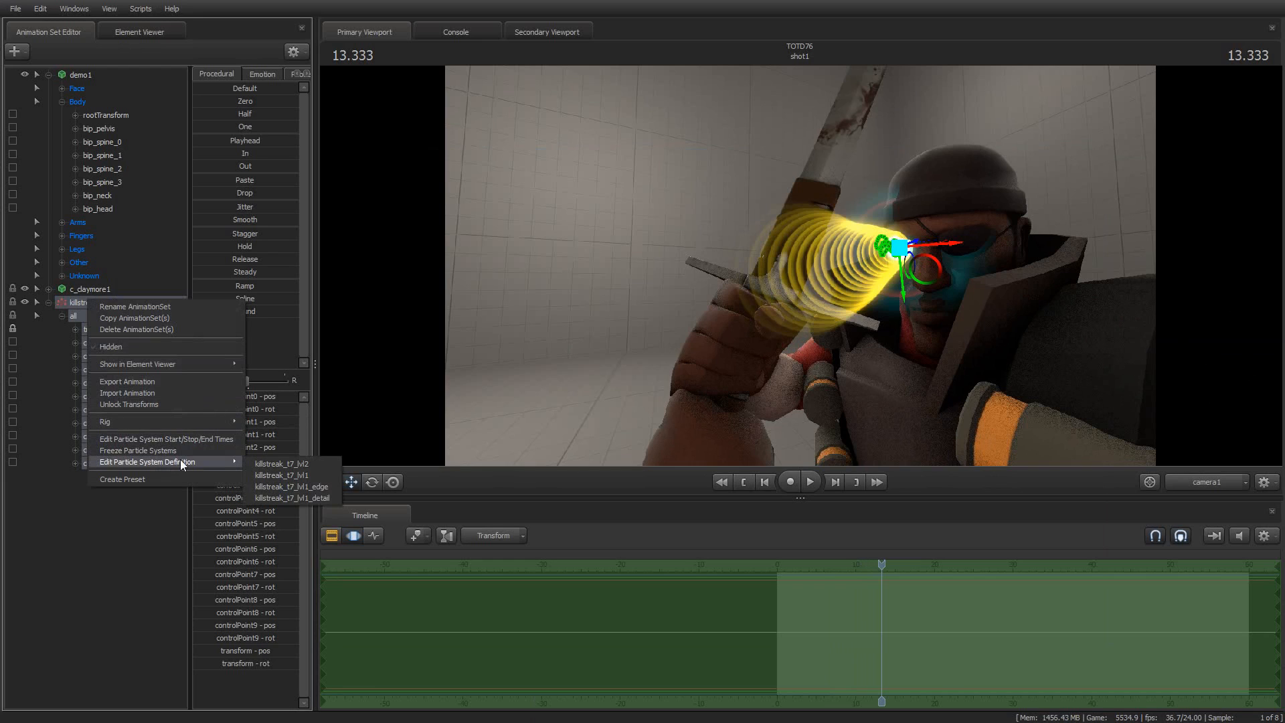
{"action": "left_click", "coordinate": [296, 498]}
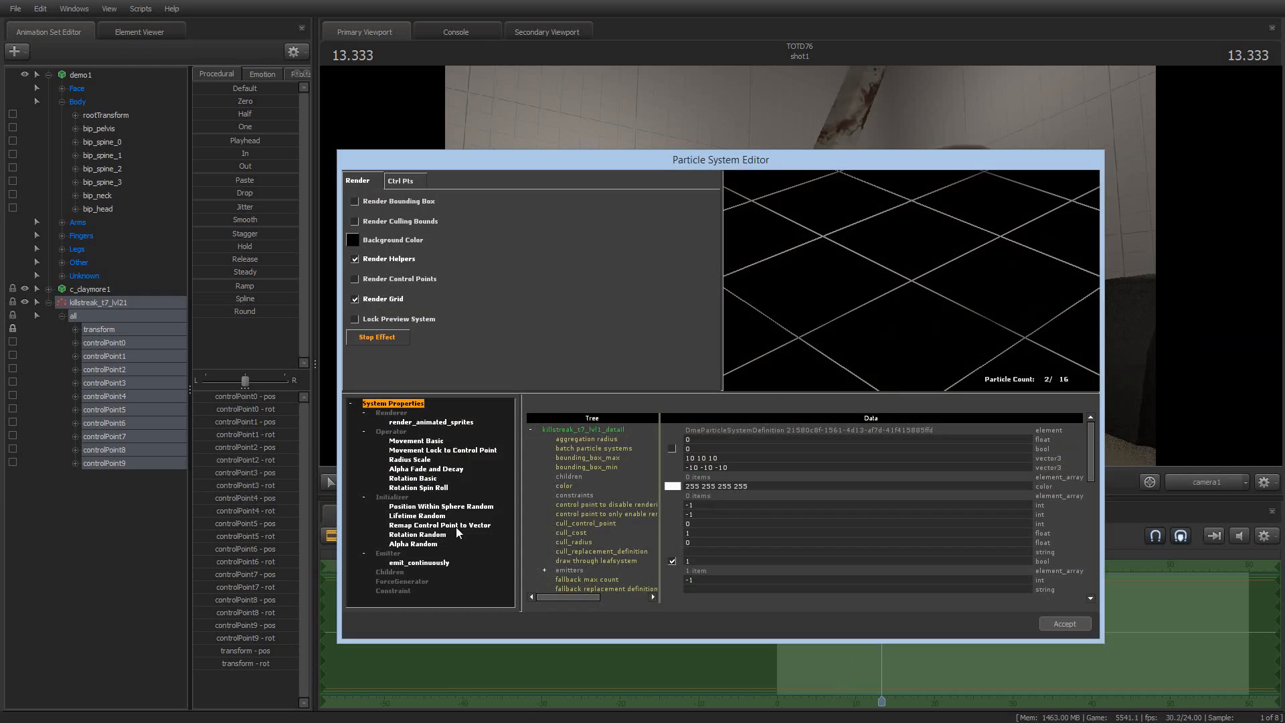
{"action": "left_click", "coordinate": [456, 524]}
{"action": "right_click", "coordinate": [456, 524]}
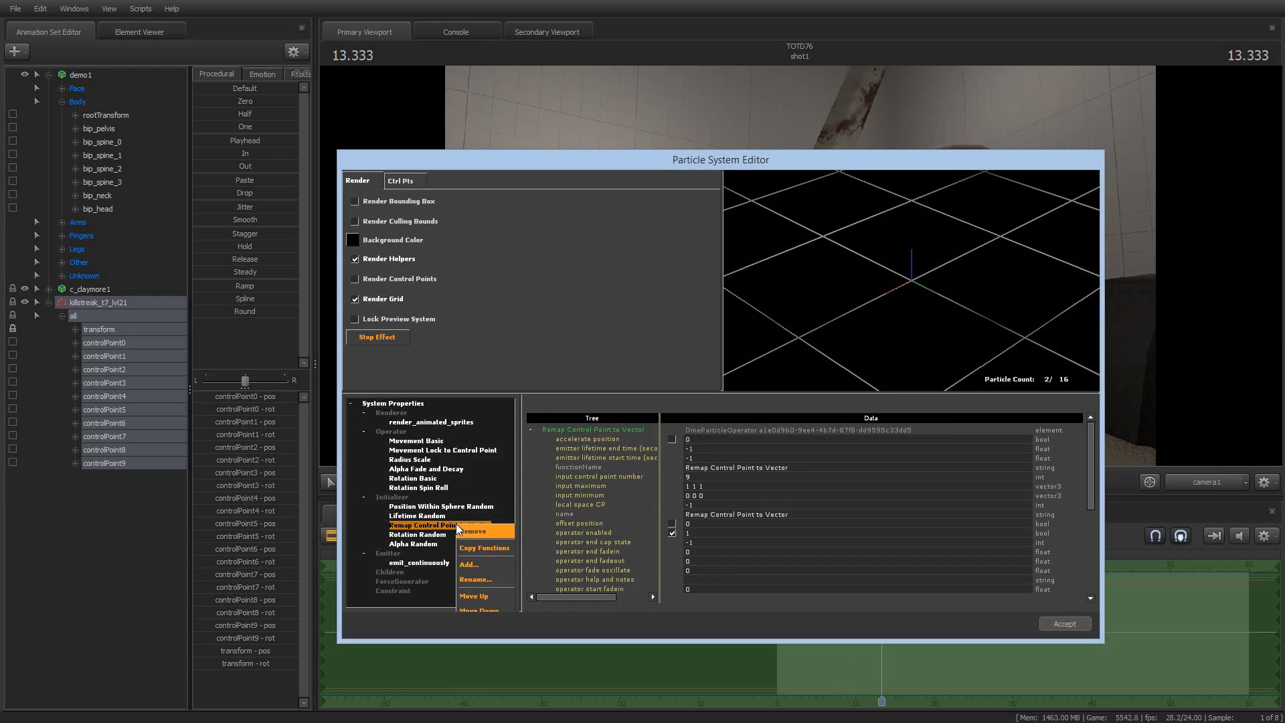
{"action": "left_click", "coordinate": [490, 532]}
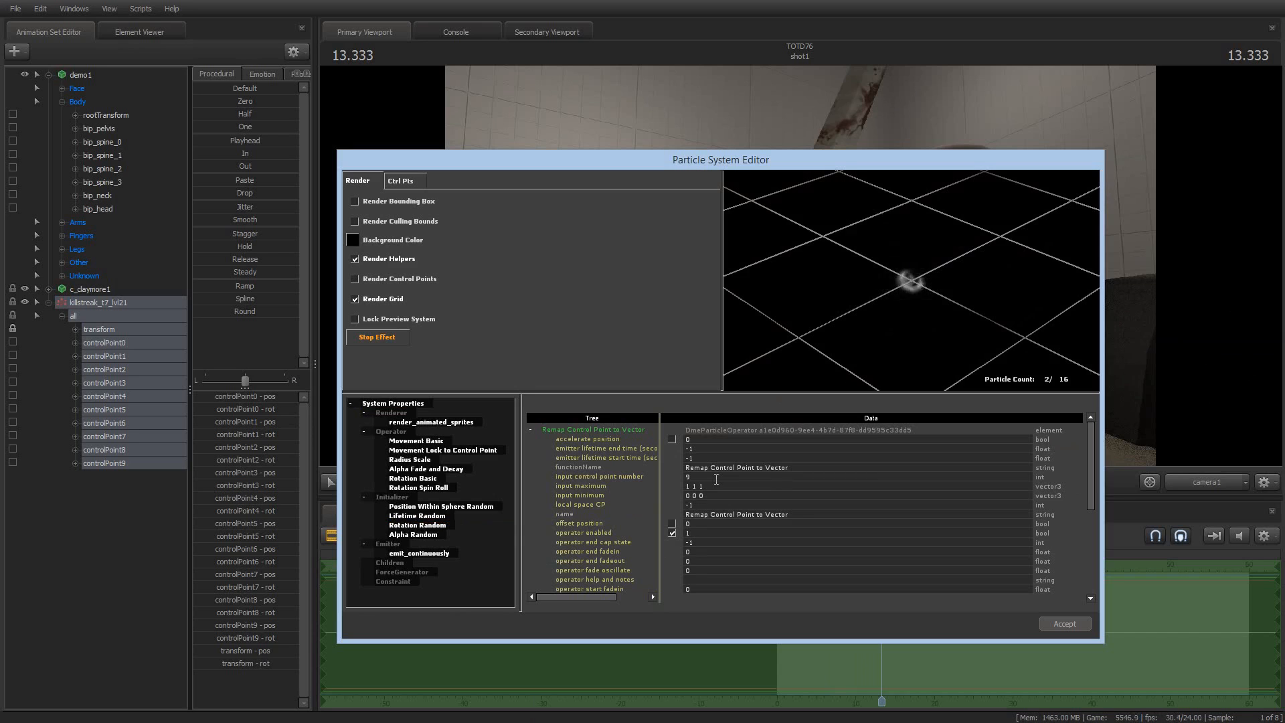
- Set the killstreak_t7_lvl1_detail color in the system properties to a magenta with hue 296, and accept the definition
{"action": "left_click", "coordinate": [410, 406]}
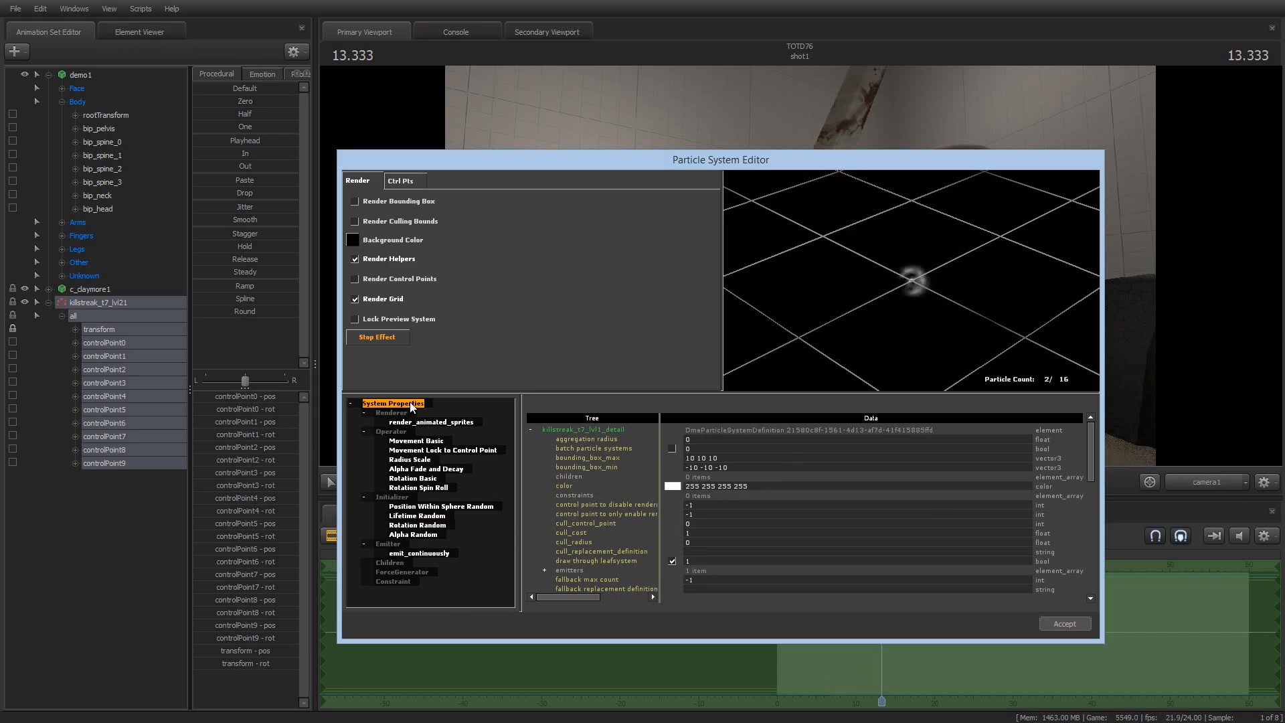
{"action": "left_click", "coordinate": [672, 487]}
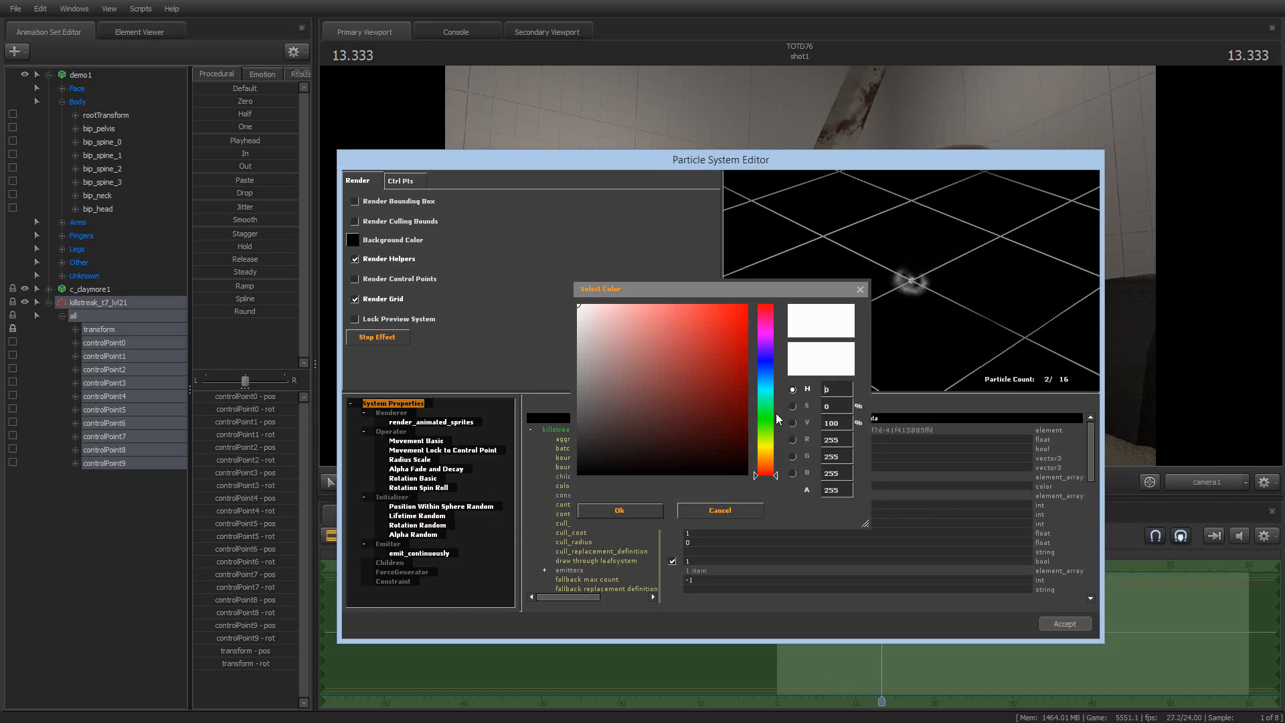
{"action": "left_click", "coordinate": [769, 335]}
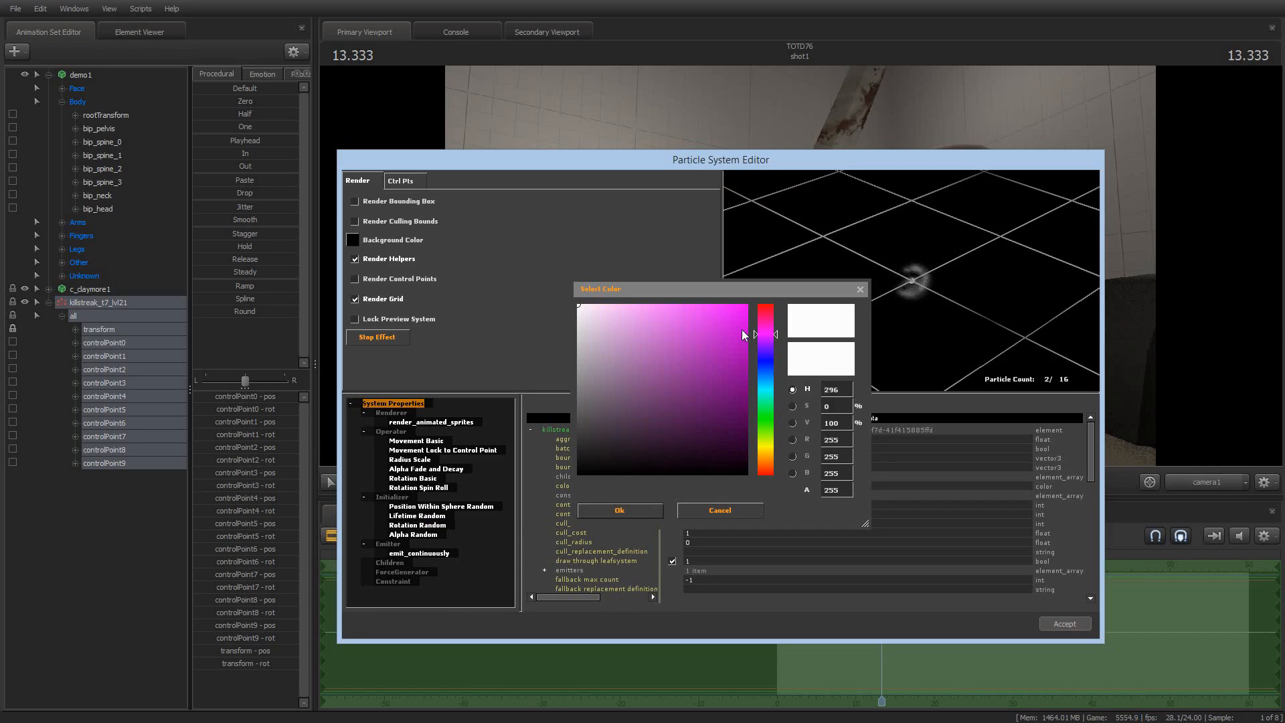
{"action": "left_click", "coordinate": [746, 347]}
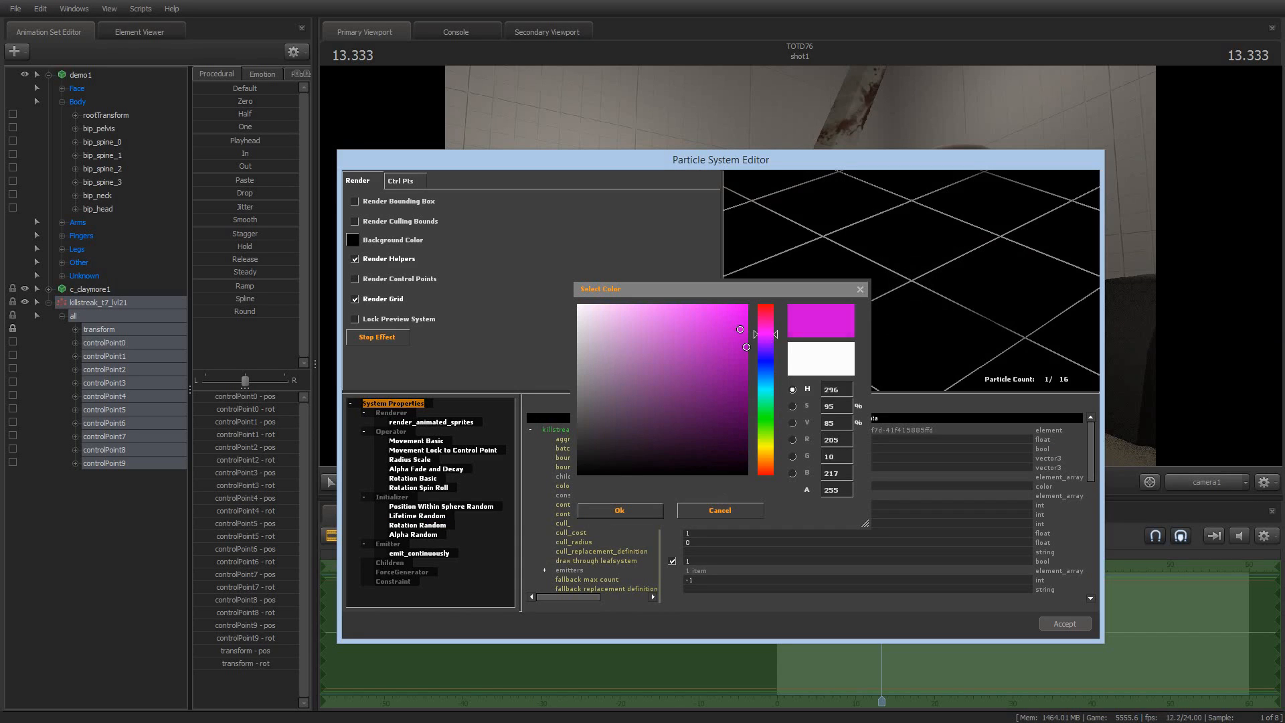
{"action": "left_click", "coordinate": [628, 509]}
{"action": "left_click", "coordinate": [1063, 624]}
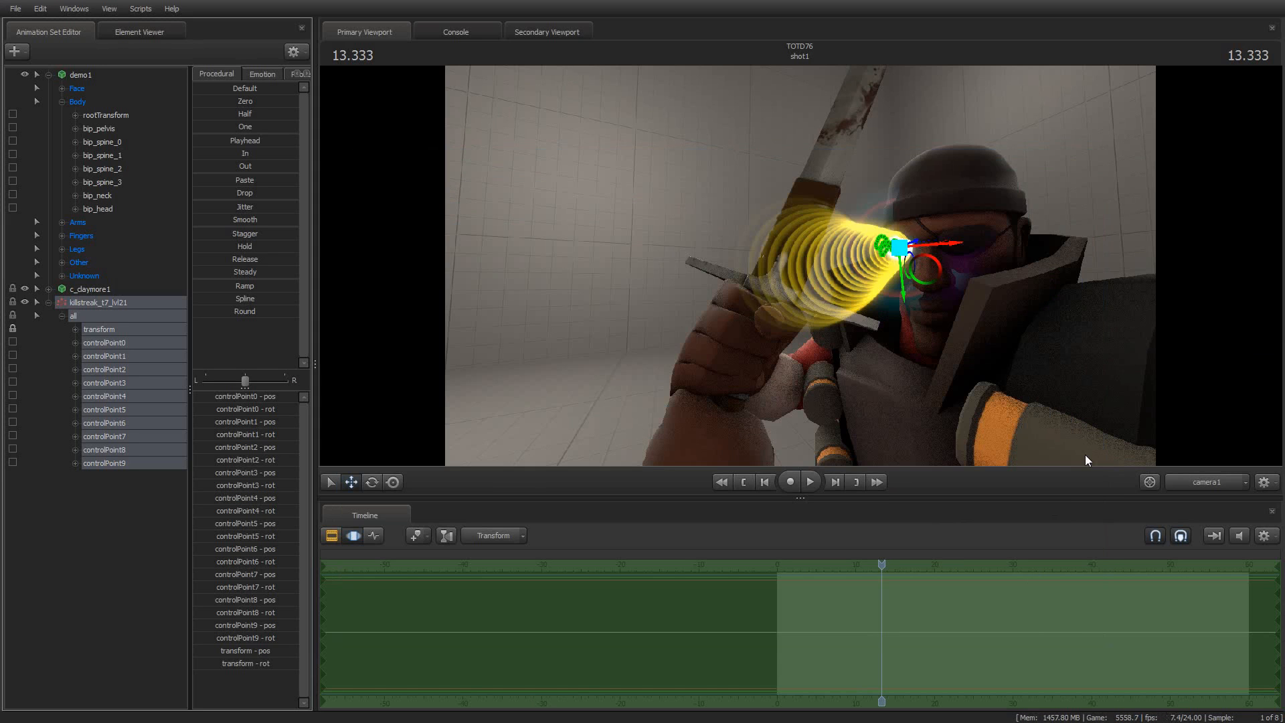
- Play the shot briefly, and remove the Remap Control Point to Vector initializer from the killstreak_t7_lvl1 particle system definition
{"action": "key", "text": "space"}
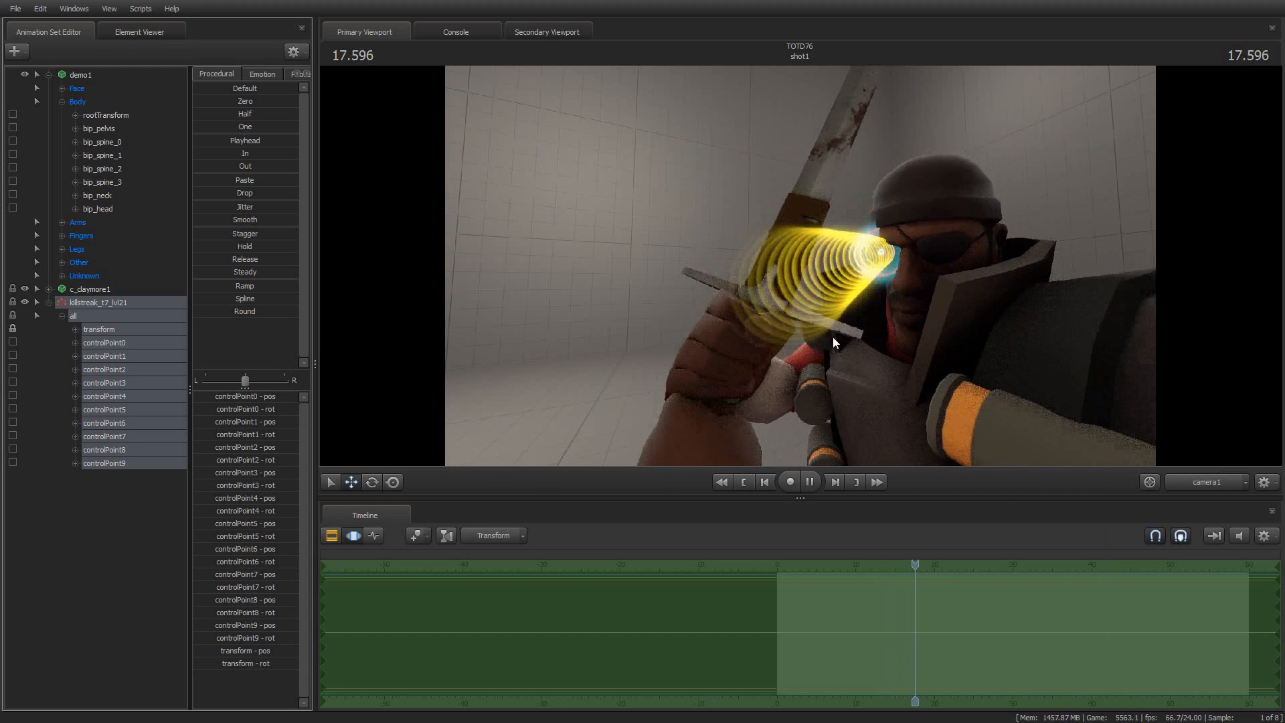
{"action": "right_click", "coordinate": [109, 301]}
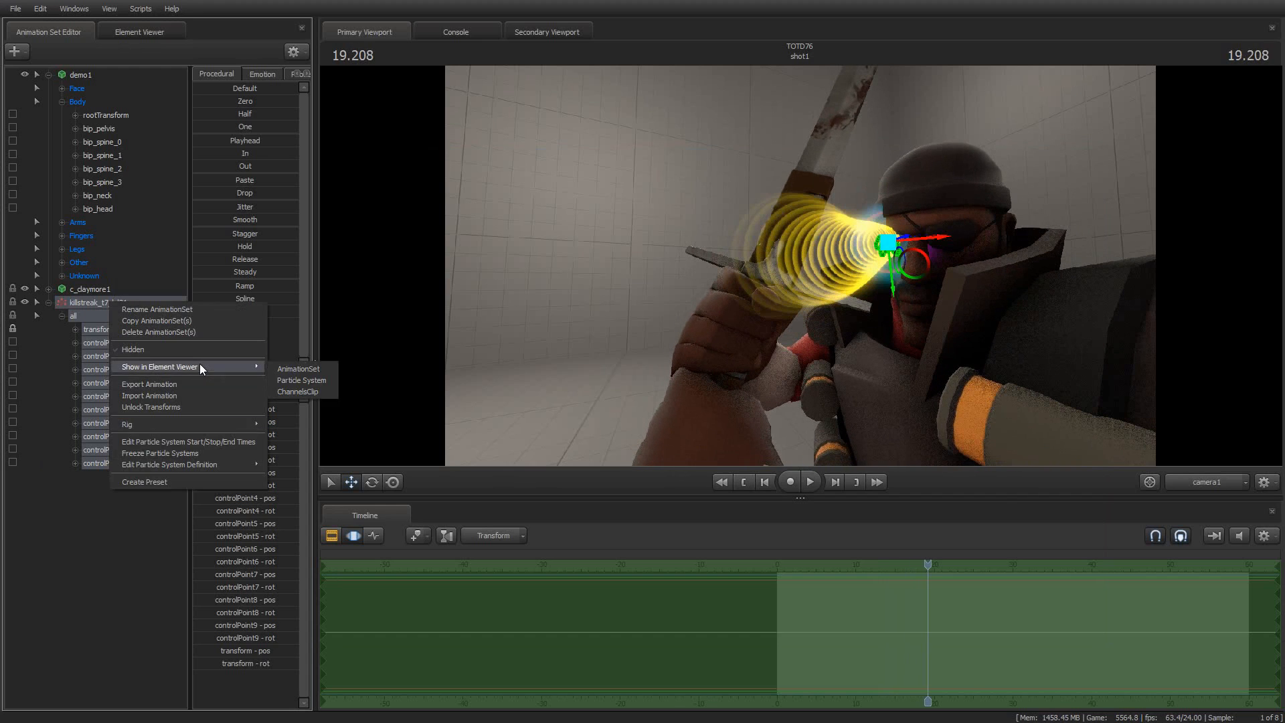
{"action": "mouse_move", "coordinate": [192, 467]}
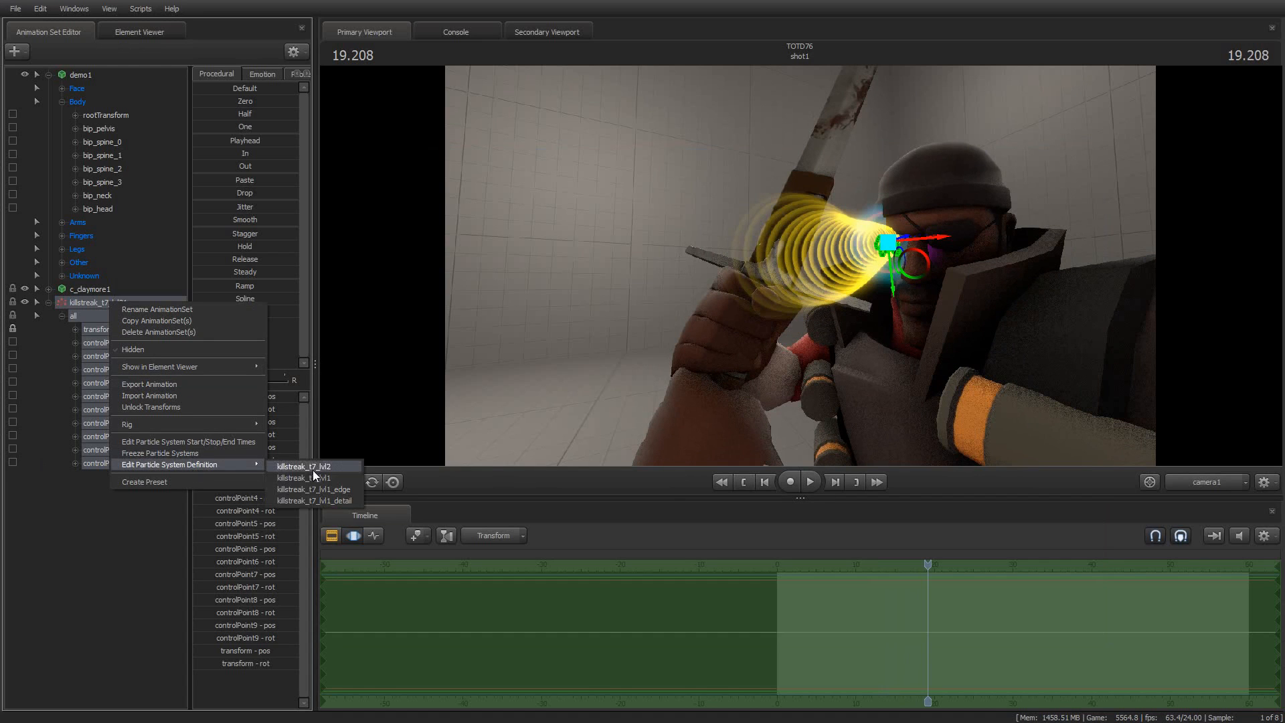
{"action": "left_click", "coordinate": [314, 476]}
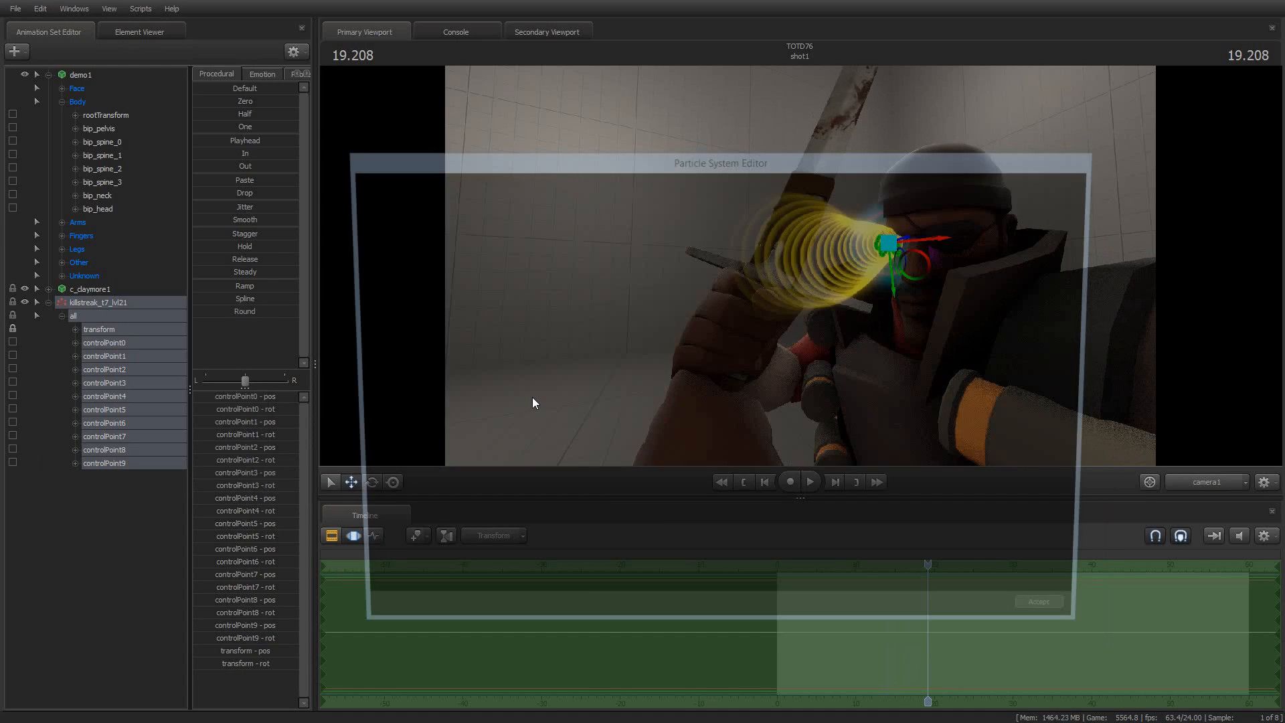
{"action": "right_click", "coordinate": [444, 507]}
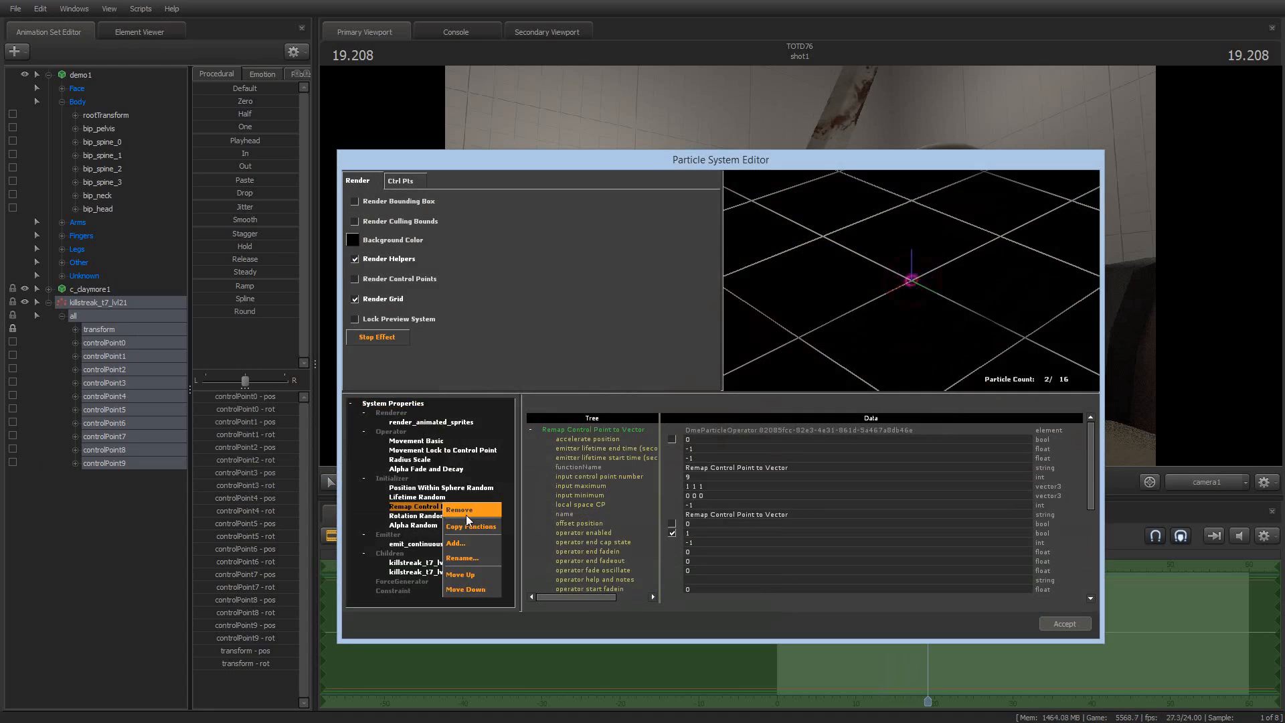
{"action": "left_click", "coordinate": [466, 512]}
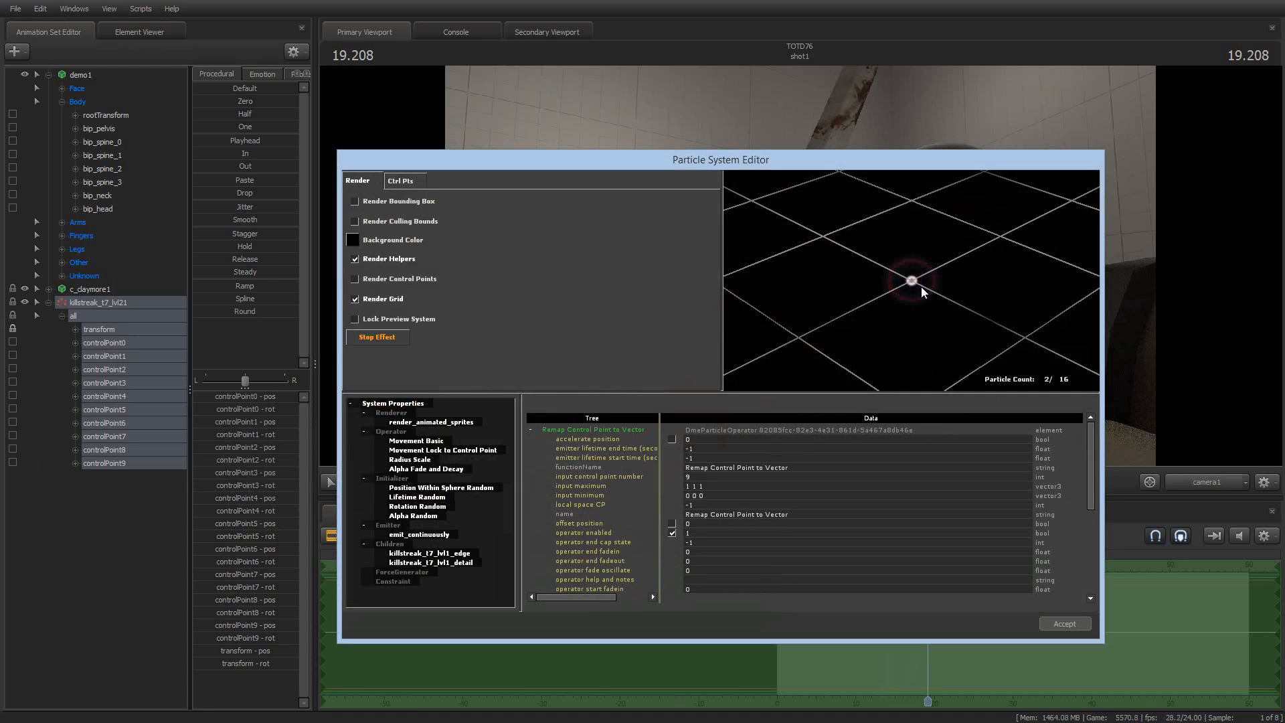
{"action": "left_click", "coordinate": [419, 404]}
{"action": "left_click", "coordinate": [672, 486]}
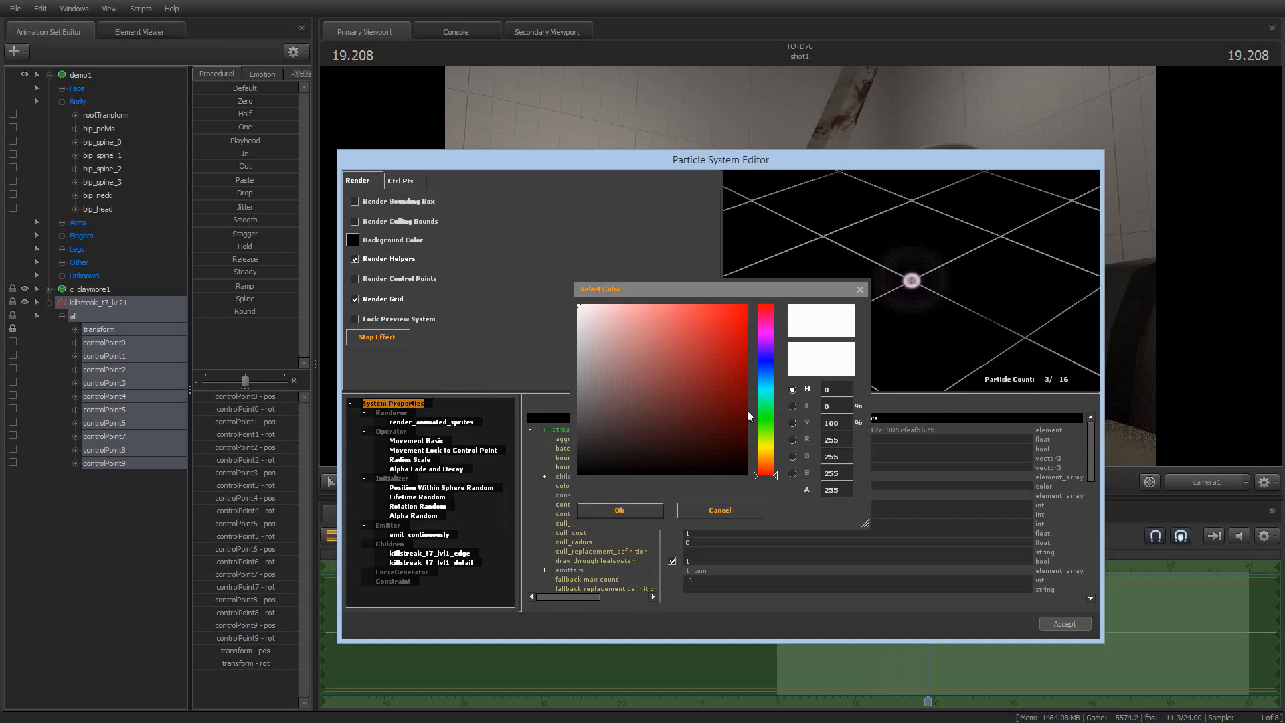
{"action": "left_click", "coordinate": [742, 320]}
{"action": "left_click_drag", "start_coordinate": [740, 320], "coordinate": [729, 399]}
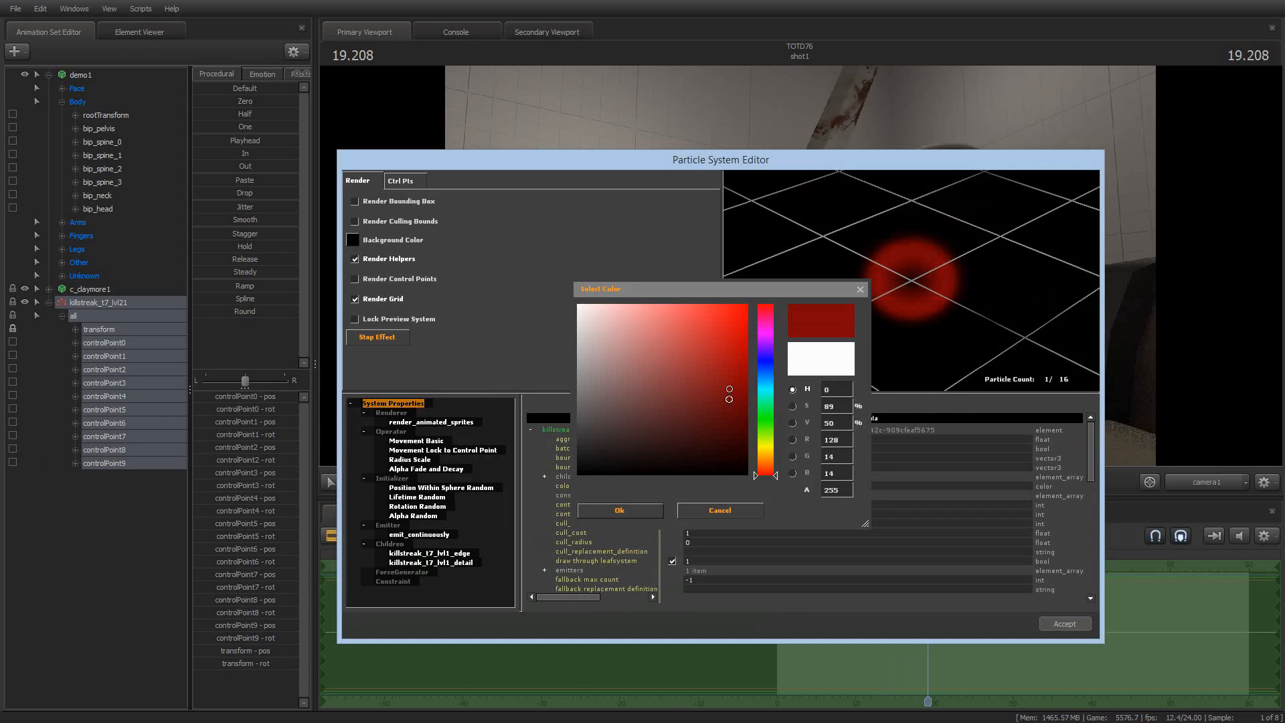
{"action": "left_click", "coordinate": [766, 417]}
{"action": "left_click", "coordinate": [640, 508]}
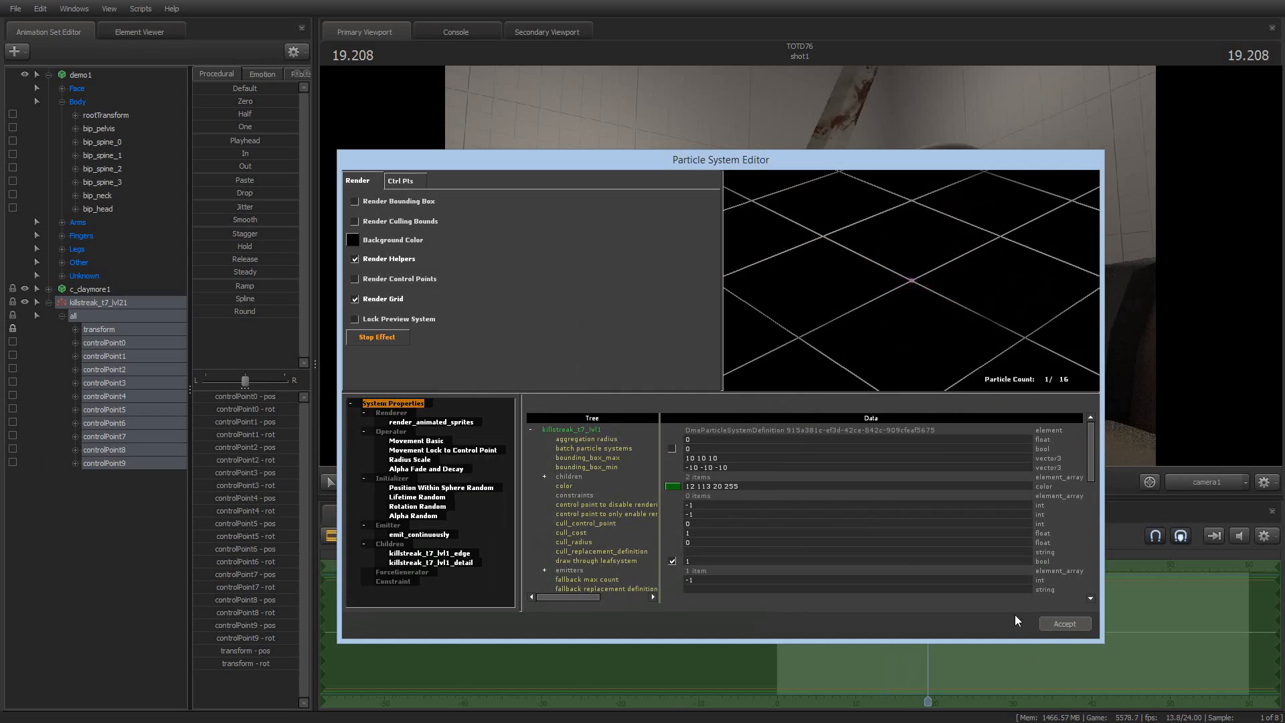
{"action": "left_click", "coordinate": [1067, 625]}
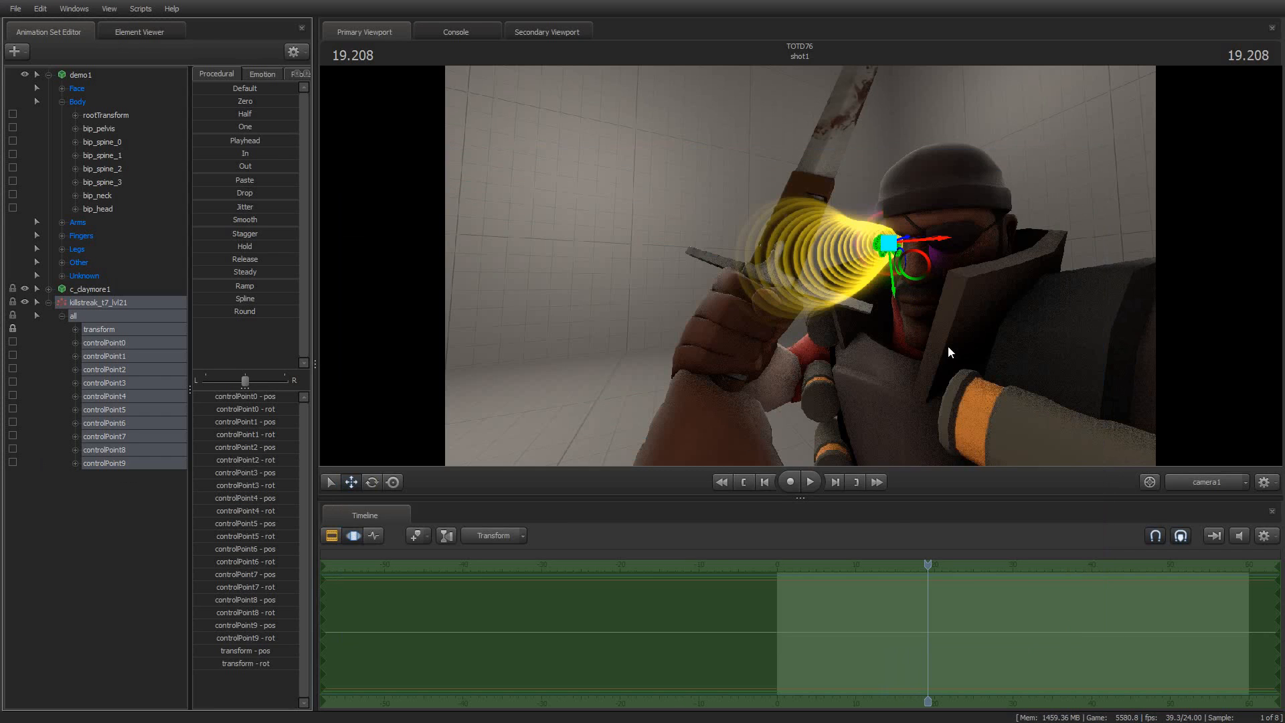
- Play the shot and inspect the recoloured eye effect up close from the side through the work camera, stopping near frame 41
{"action": "key", "text": "space"}
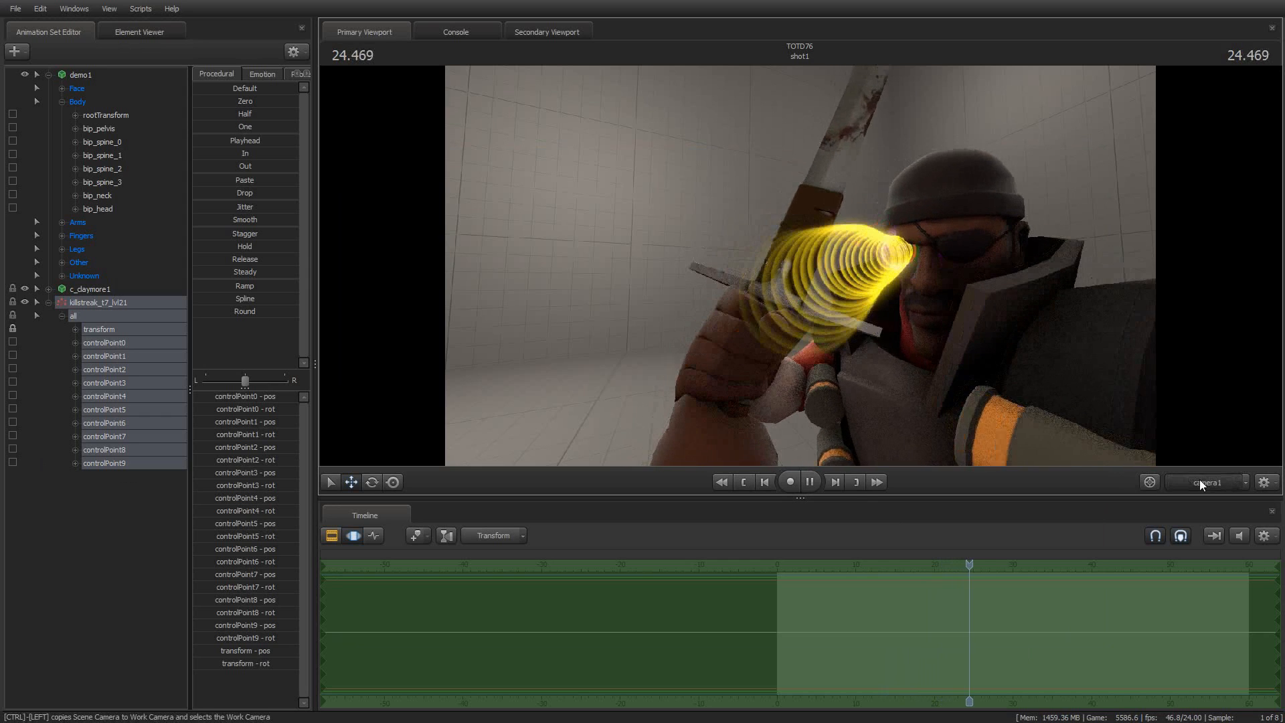
{"action": "left_click", "coordinate": [1200, 480], "text": "ctrl"}
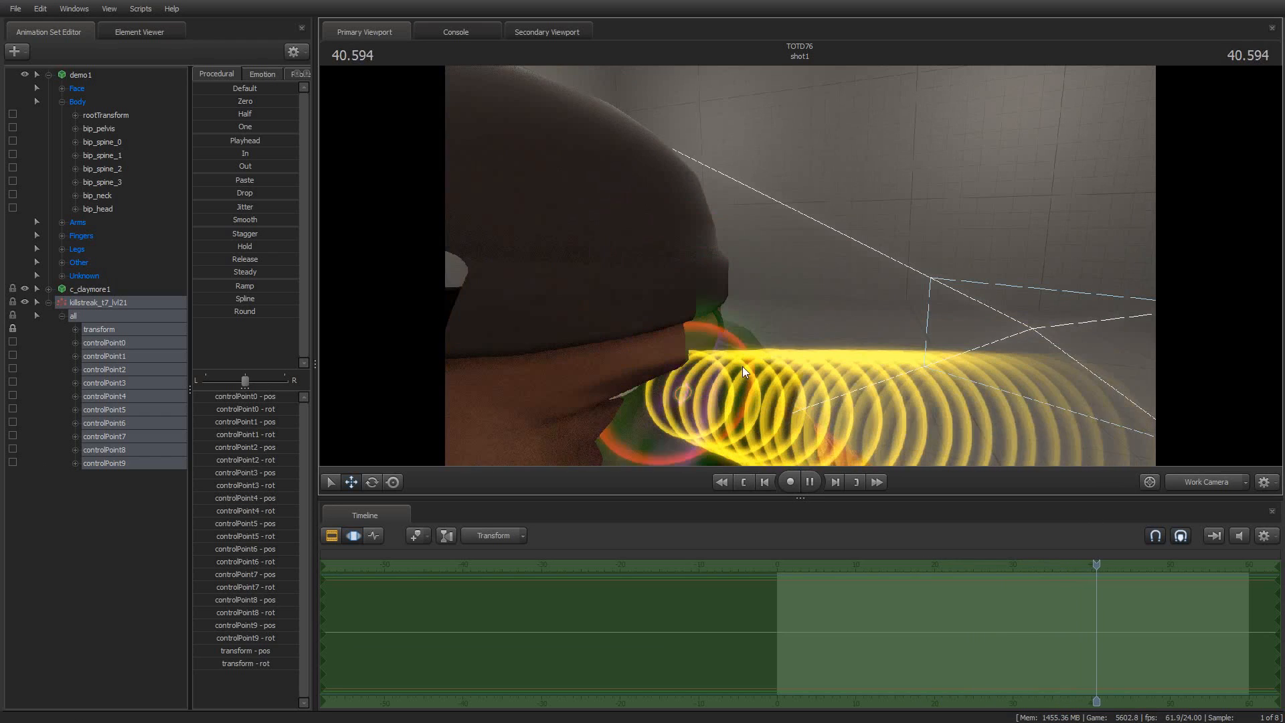
{"action": "key", "text": "space"}
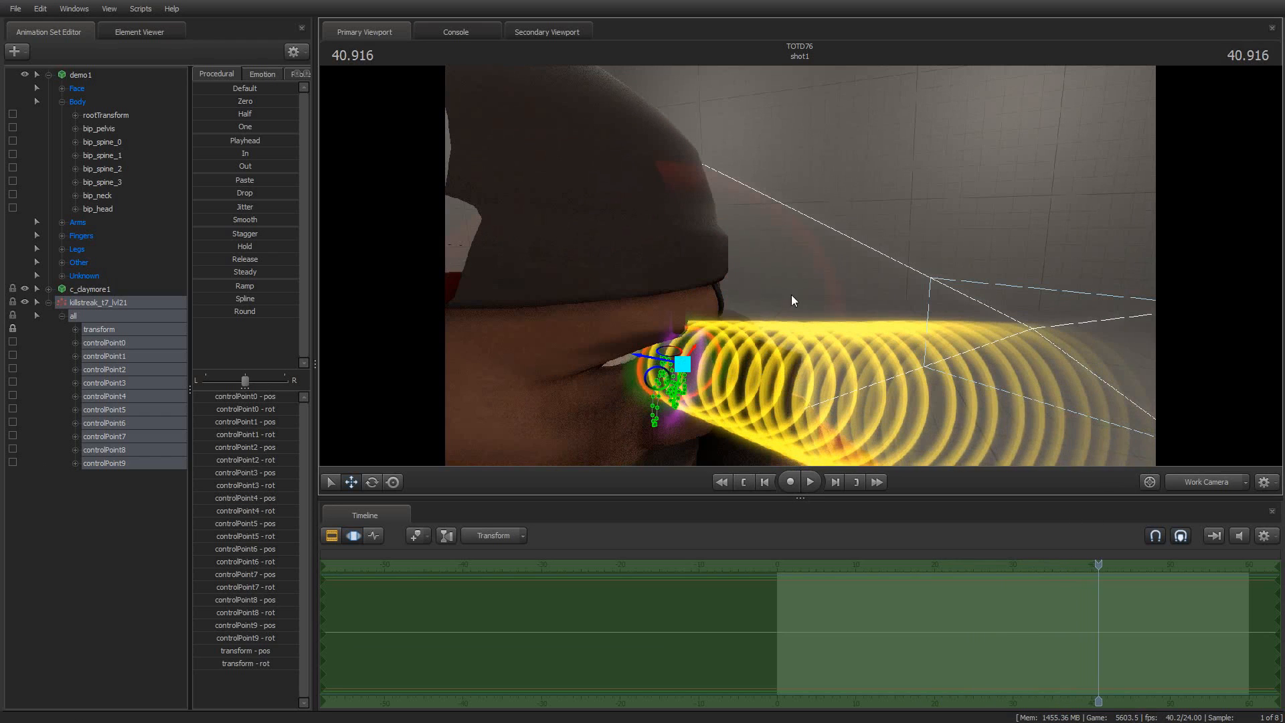
- Rotate the killstreak_t7_lvl21 effect at the eye so the beam angles toward the sword-arm side, checking it in short playbacks
{"action": "left_click", "coordinate": [372, 482]}
{"action": "left_click_drag", "start_coordinate": [818, 254], "coordinate": [795, 239]}
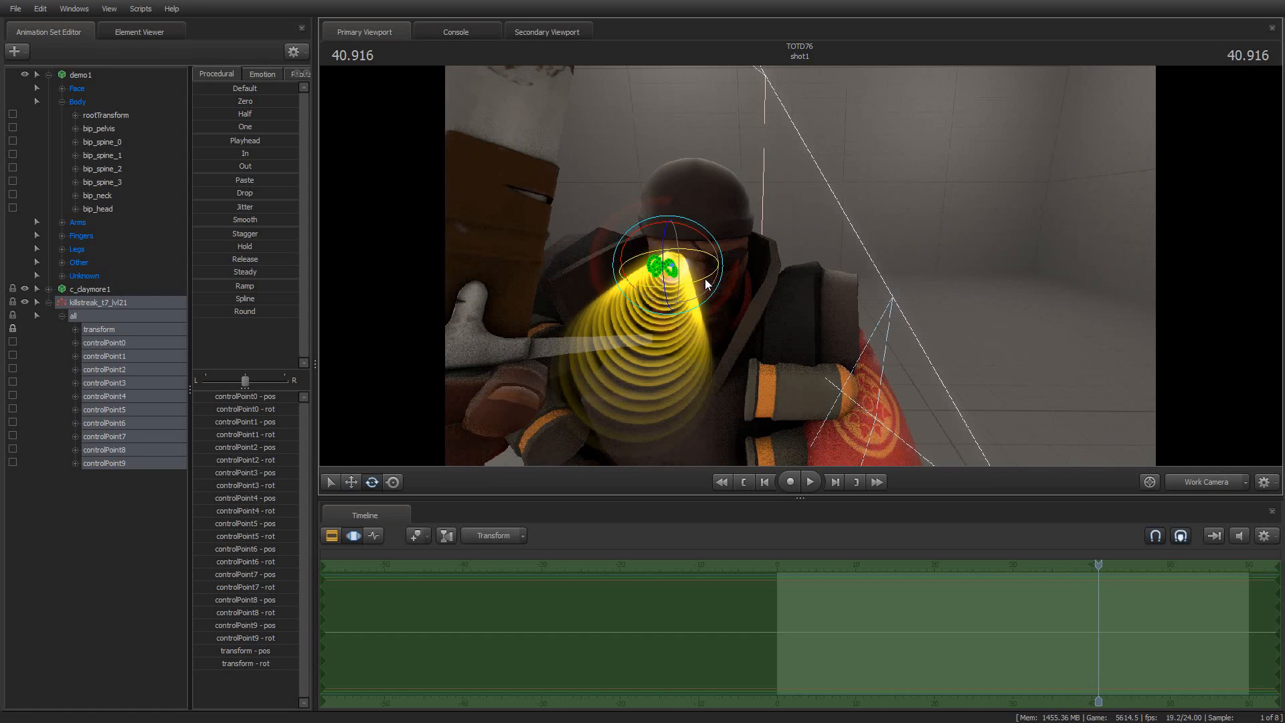
{"action": "left_click_drag", "start_coordinate": [704, 280], "coordinate": [701, 283]}
{"action": "key", "text": "space"}
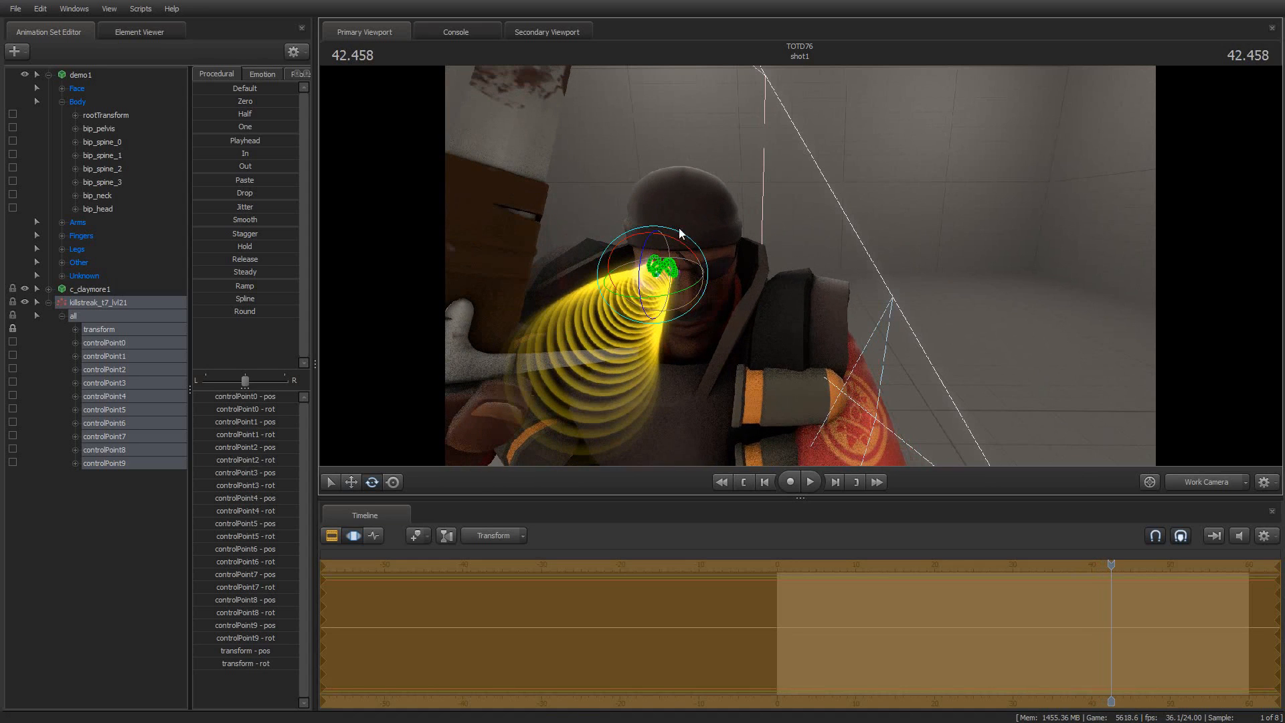
{"action": "key", "text": "space"}
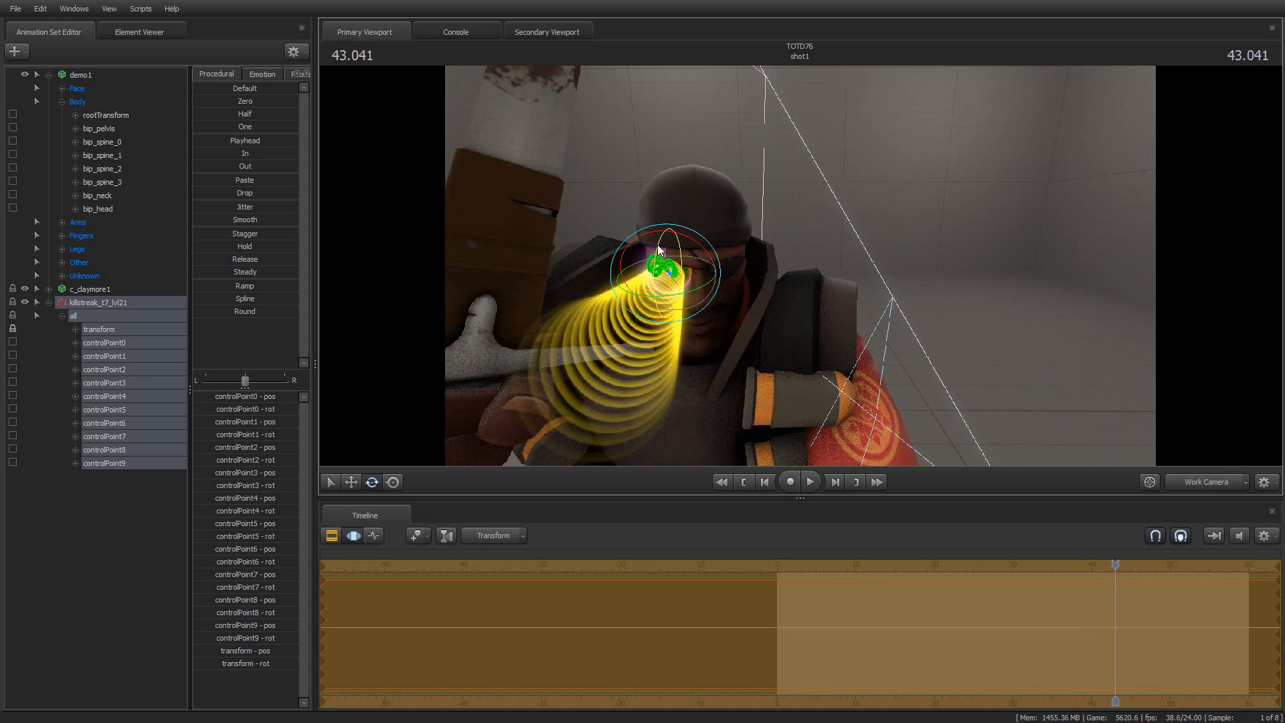
{"action": "key", "text": "space"}
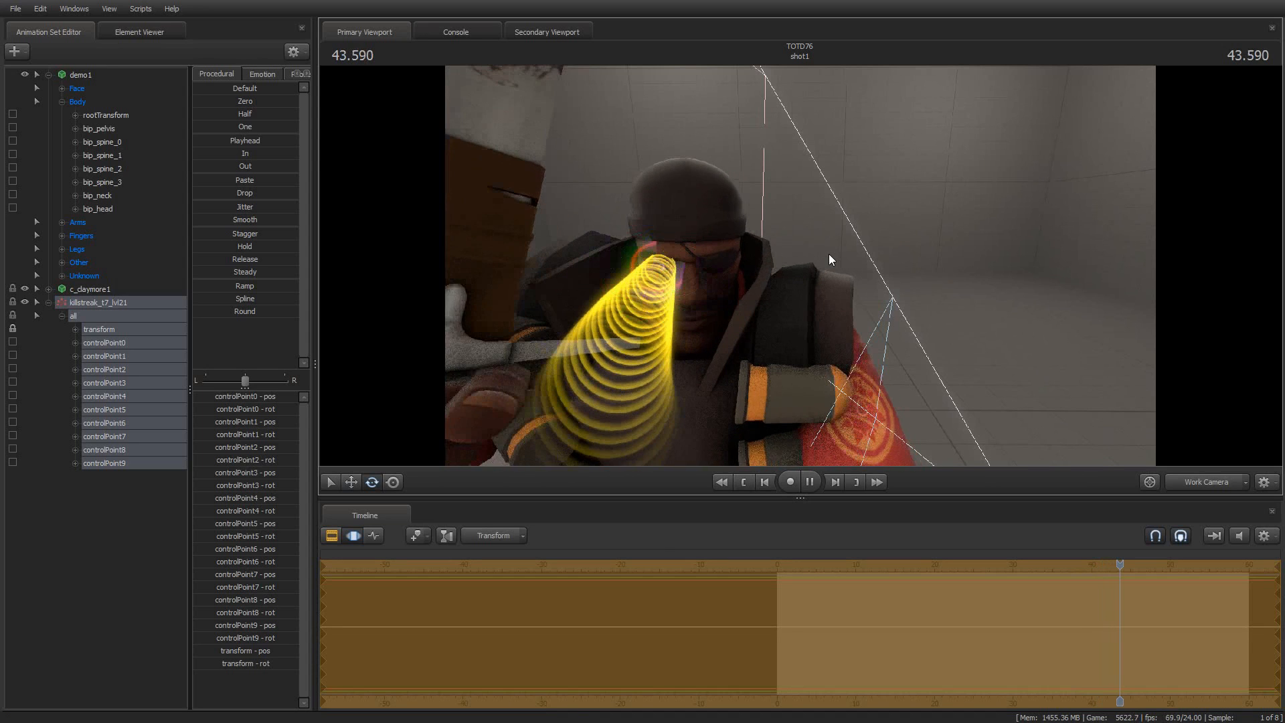
{"action": "key", "text": "space"}
- Examine the rotated eye beam from the front and from farther back through the work camera
{"action": "key", "text": "s"}
{"action": "left_click_drag", "start_coordinate": [885, 205], "coordinate": [857, 220]}
{"action": "key", "text": "d"}
{"action": "key", "text": "a"}
{"action": "key", "text": "d"}
{"action": "key", "text": "d"}
{"action": "key", "text": "a"}
{"action": "key", "text": "s"}
{"action": "key", "text": "d"}
{"action": "key", "text": "a"}
{"action": "key", "text": "a"}
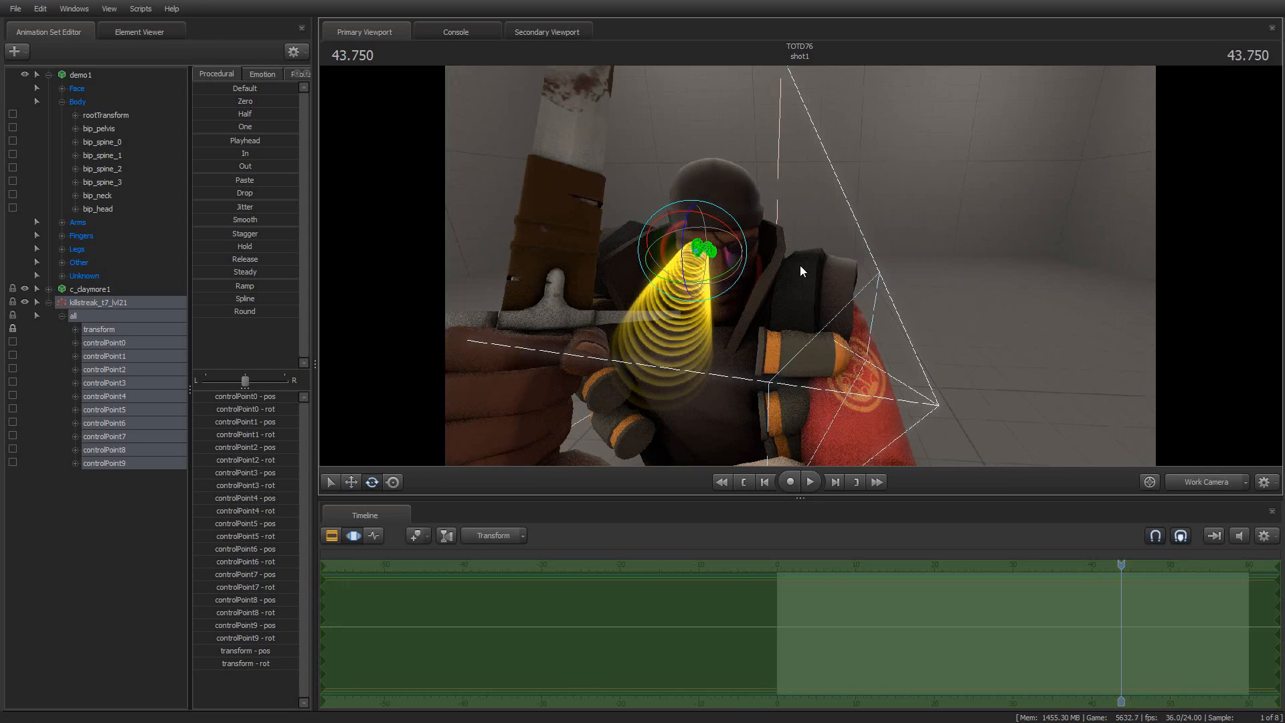
- Return the timeline to the Clip Editor and play the shot briefly through camera1, stopping near frame 45.5
{"action": "left_click", "coordinate": [332, 535]}
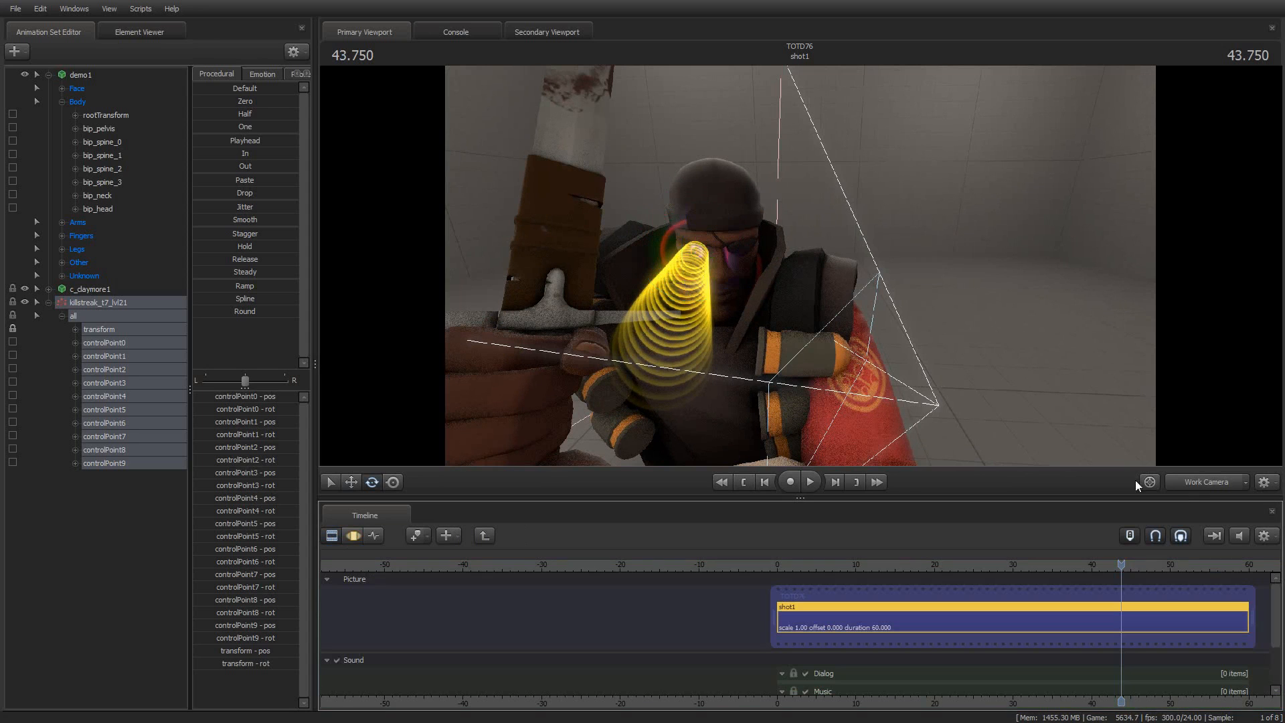
{"action": "left_click", "coordinate": [1191, 481]}
{"action": "key", "text": "space"}
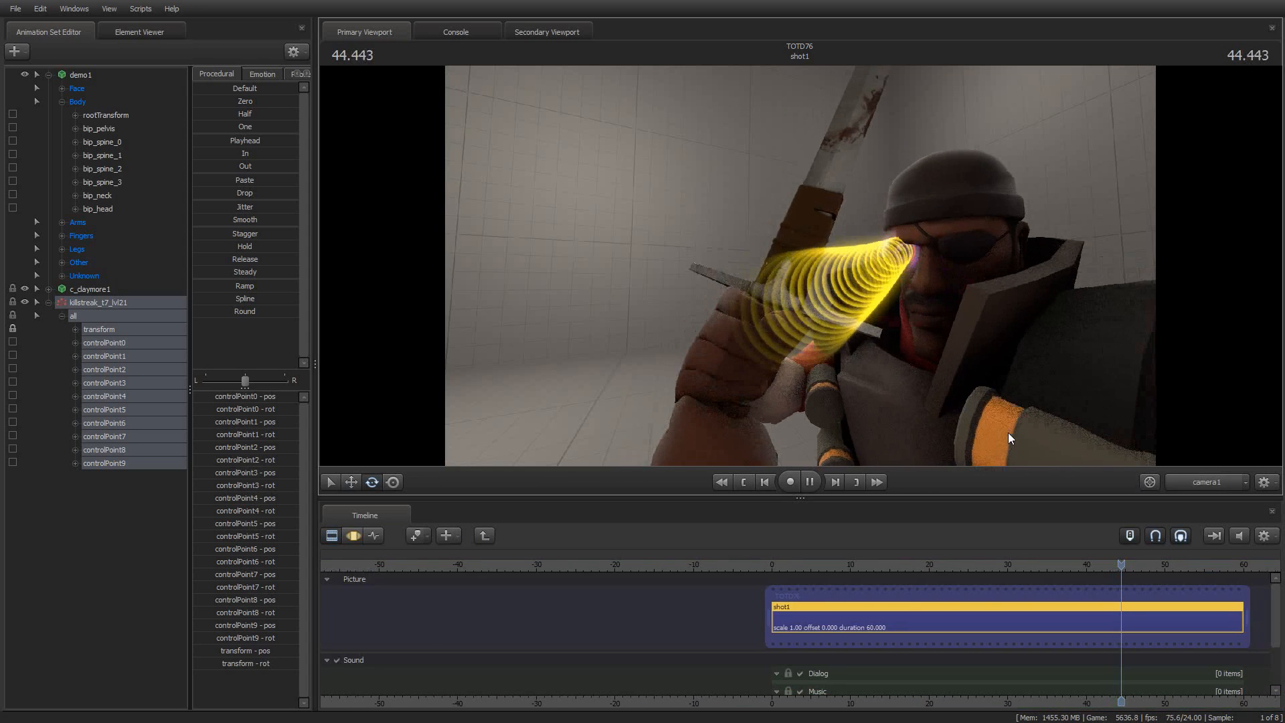
{"action": "key", "text": "space"}
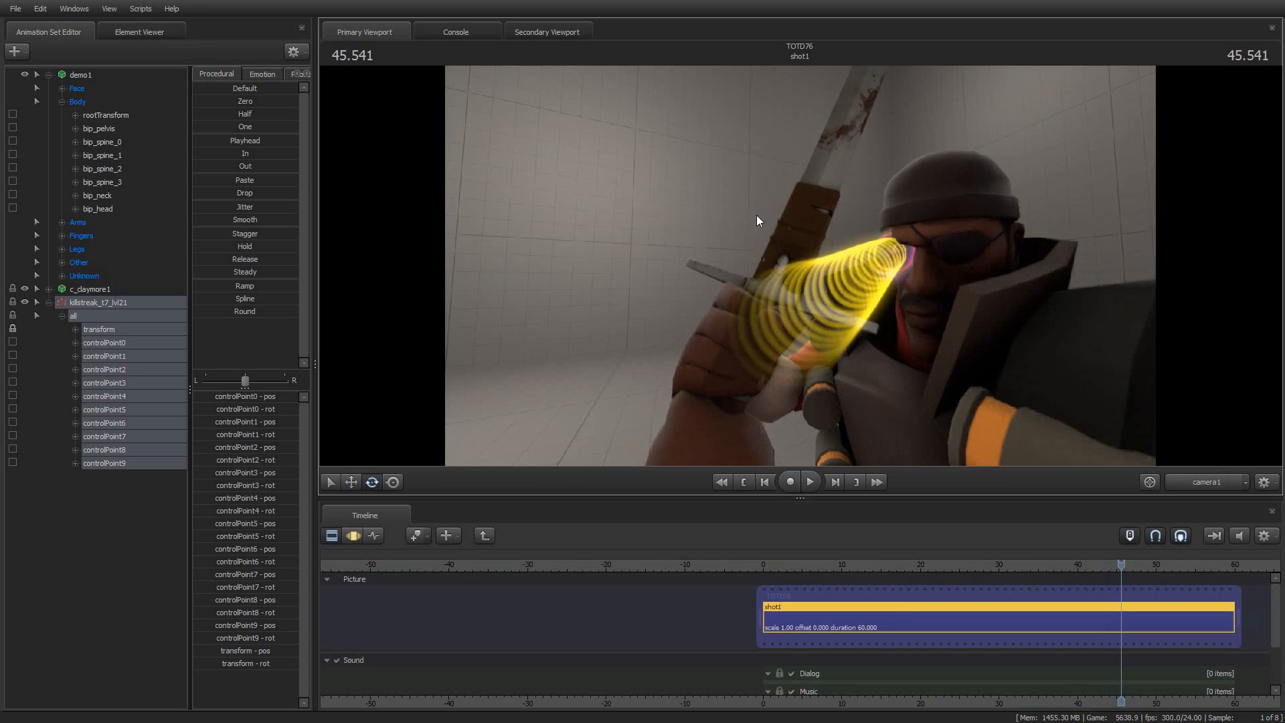
- Reframe camera1 from slightly farther back so the Demoman's upper body, sword and eye beam are in view
{"action": "left_click_drag", "start_coordinate": [764, 212], "coordinate": [1108, 245]}
{"action": "key", "text": "a"}
{"action": "mouse_move", "coordinate": [801, 265]}
{"action": "left_mouse_down"}
{"action": "mouse_move", "coordinate": [803, 294]}
{"action": "mouse_move", "coordinate": [801, 265]}
{"action": "left_mouse_up"}
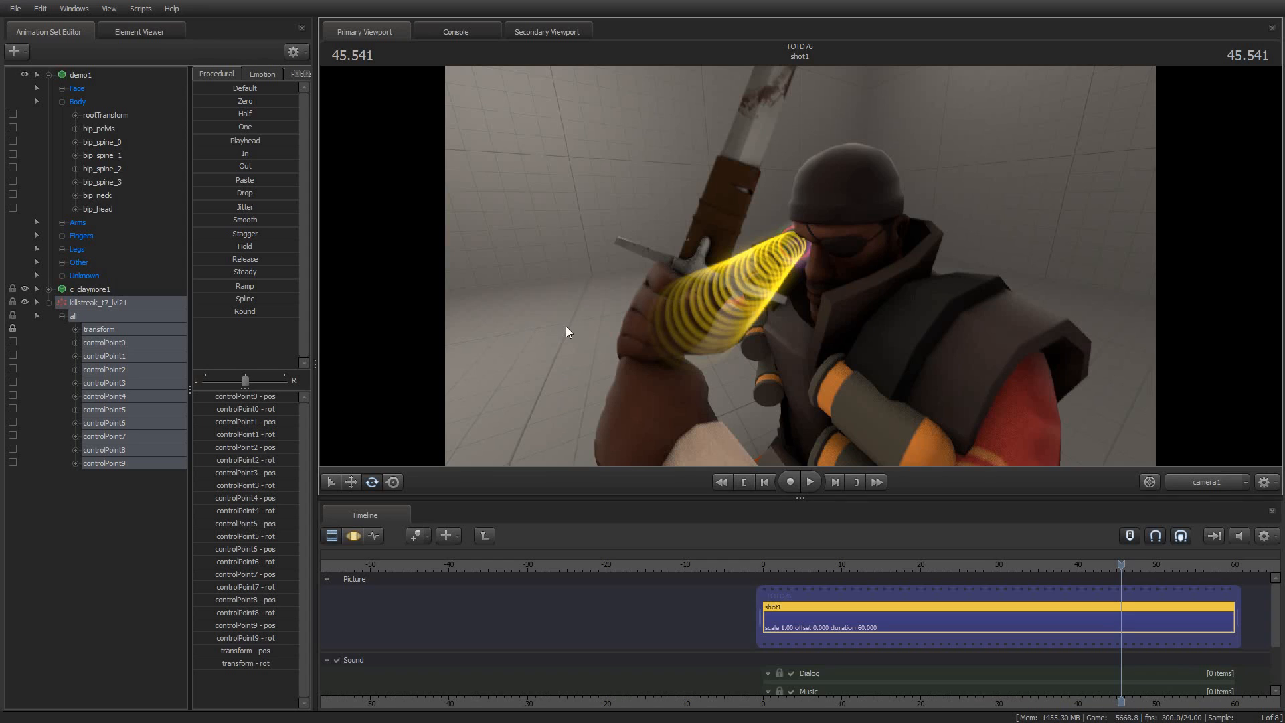
- Open the killstreak_t7_lvl21 particle system definition in the Element Viewer, review its initializers, and accept it without edits
{"action": "right_click", "coordinate": [100, 304]}
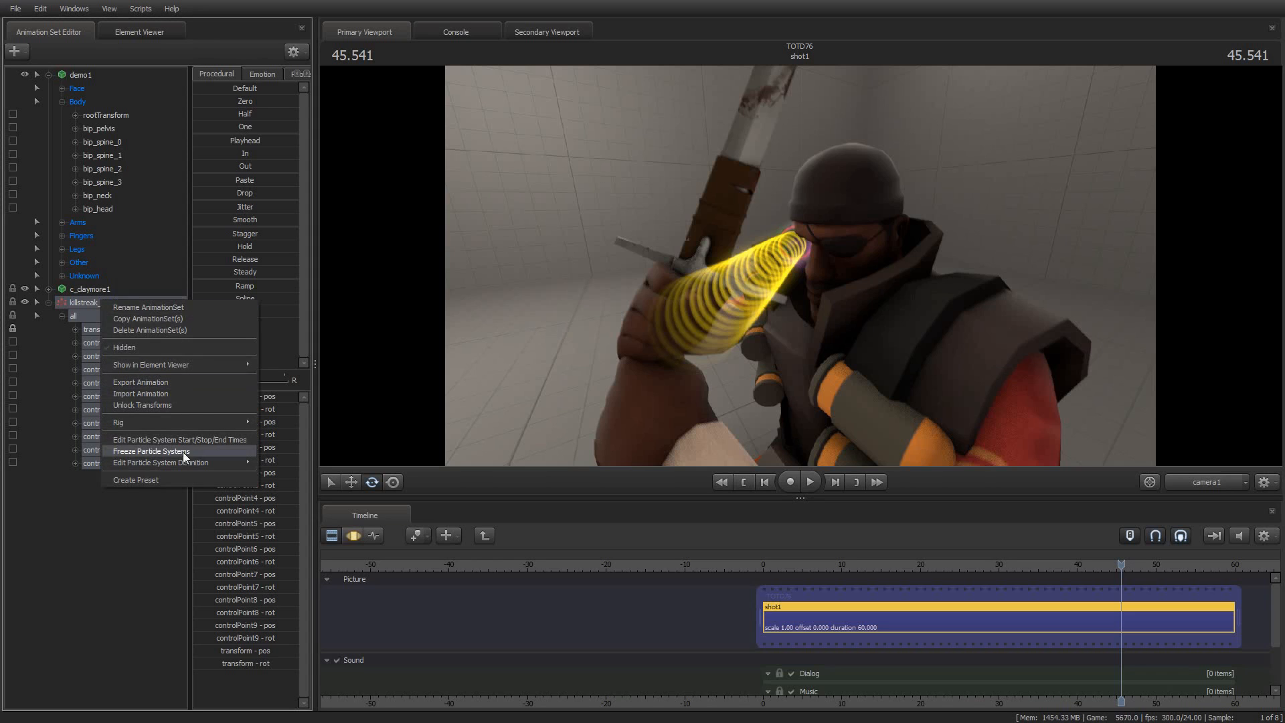
{"action": "mouse_move", "coordinate": [245, 365]}
{"action": "left_click", "coordinate": [302, 377]}
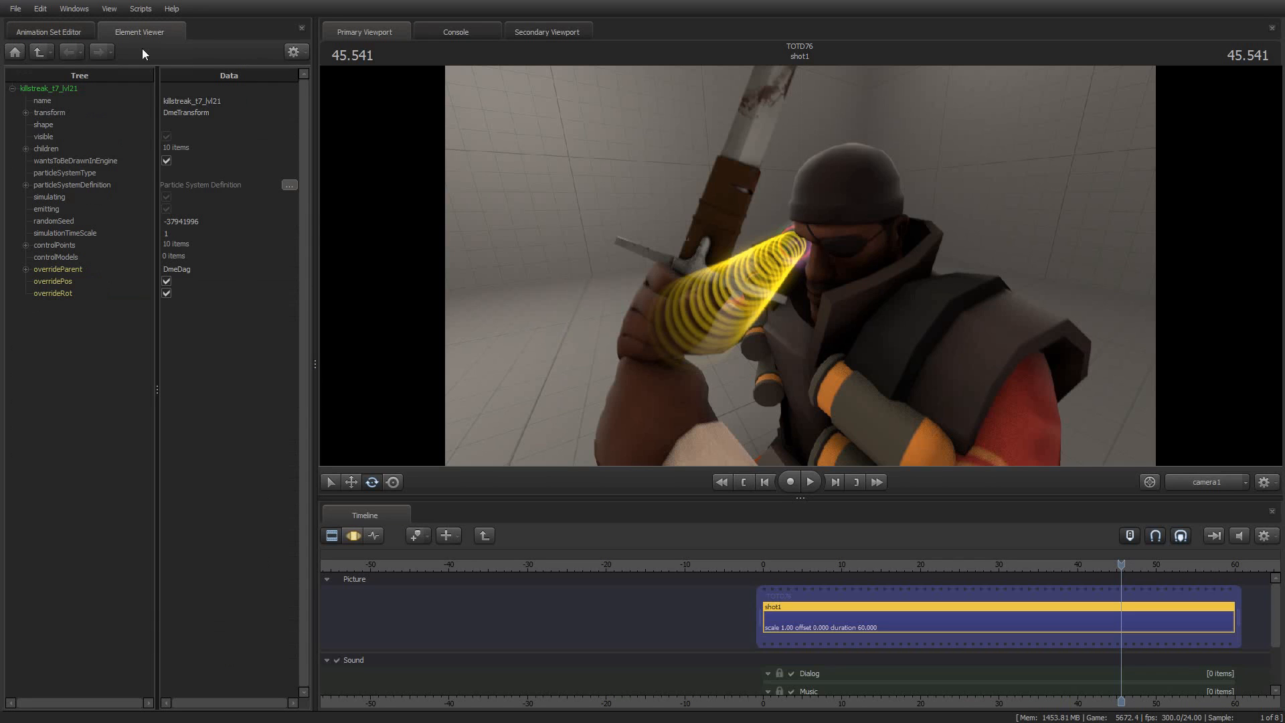
{"action": "left_click", "coordinate": [290, 187]}
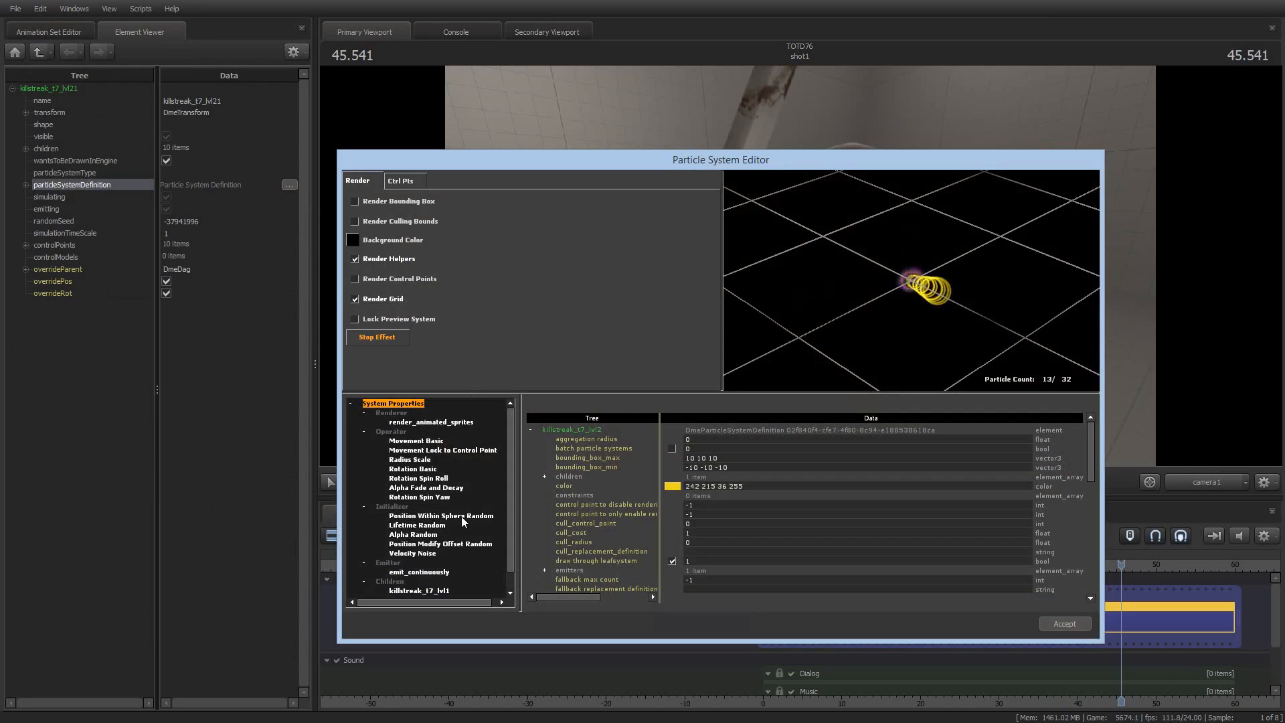
{"action": "left_click", "coordinate": [398, 509]}
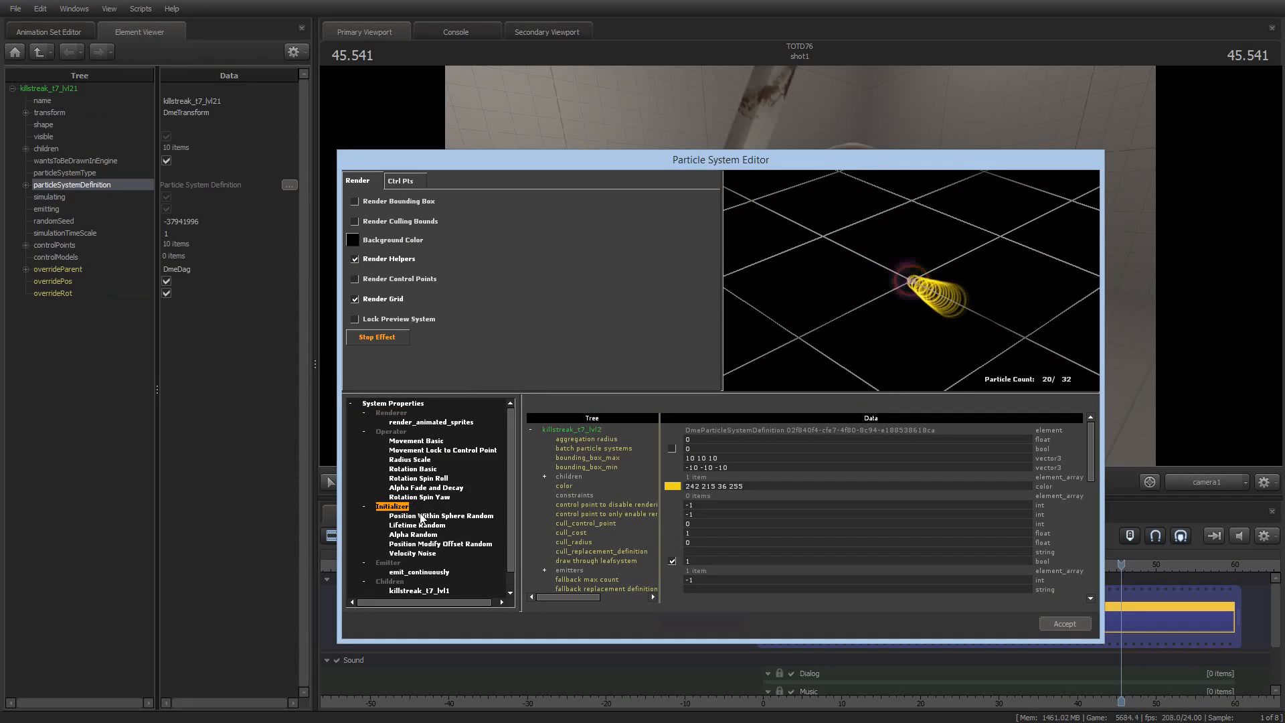
{"action": "left_click", "coordinate": [1061, 624]}
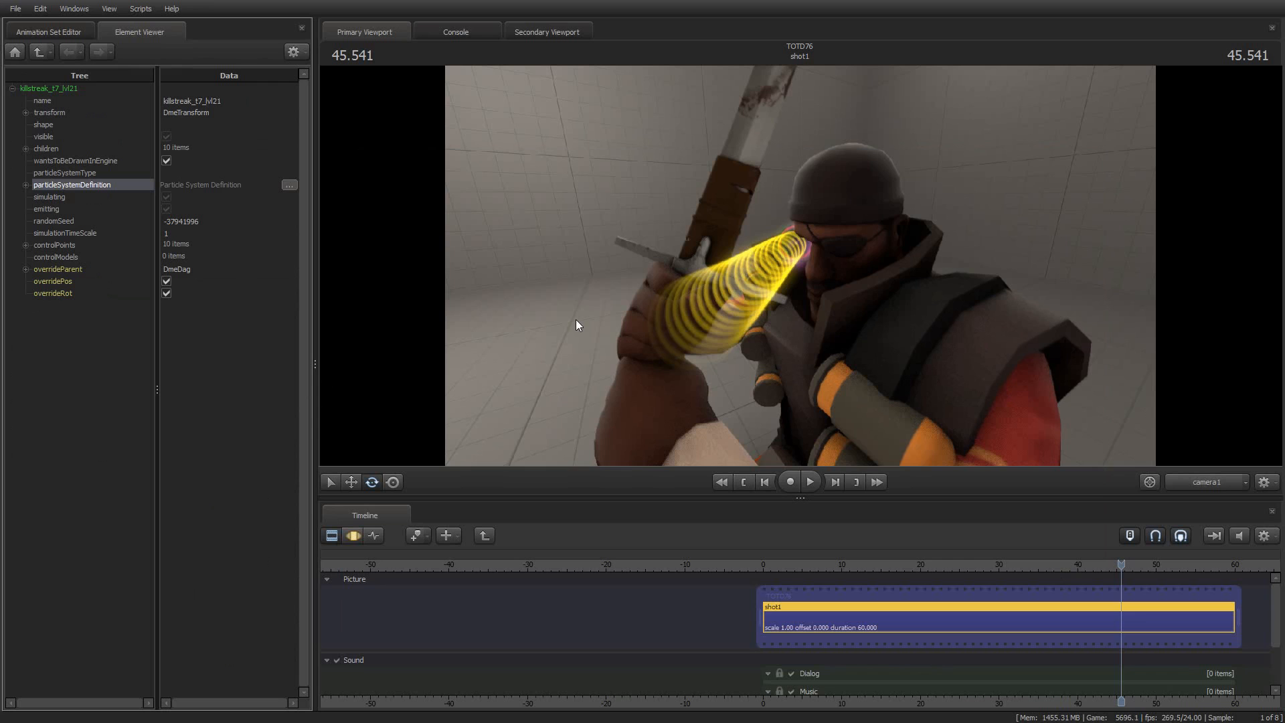
{"action": "left_click", "coordinate": [48, 31]}
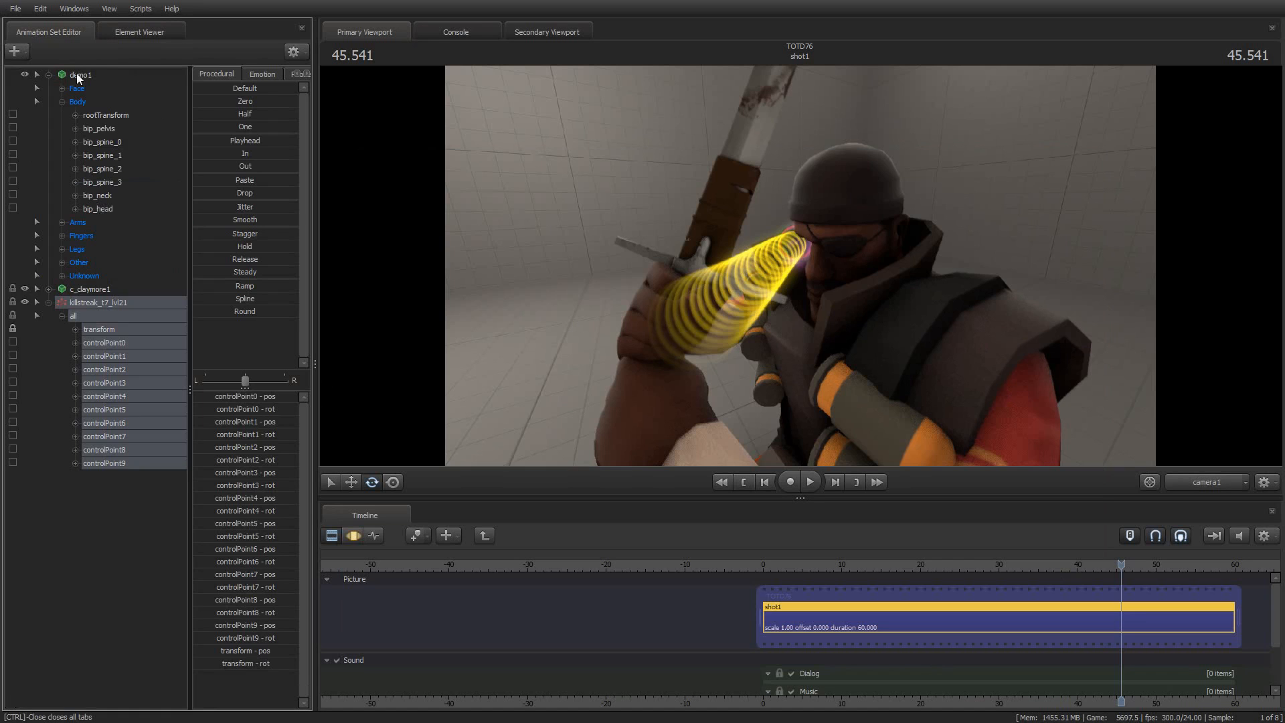
{"action": "right_click", "coordinate": [84, 299]}
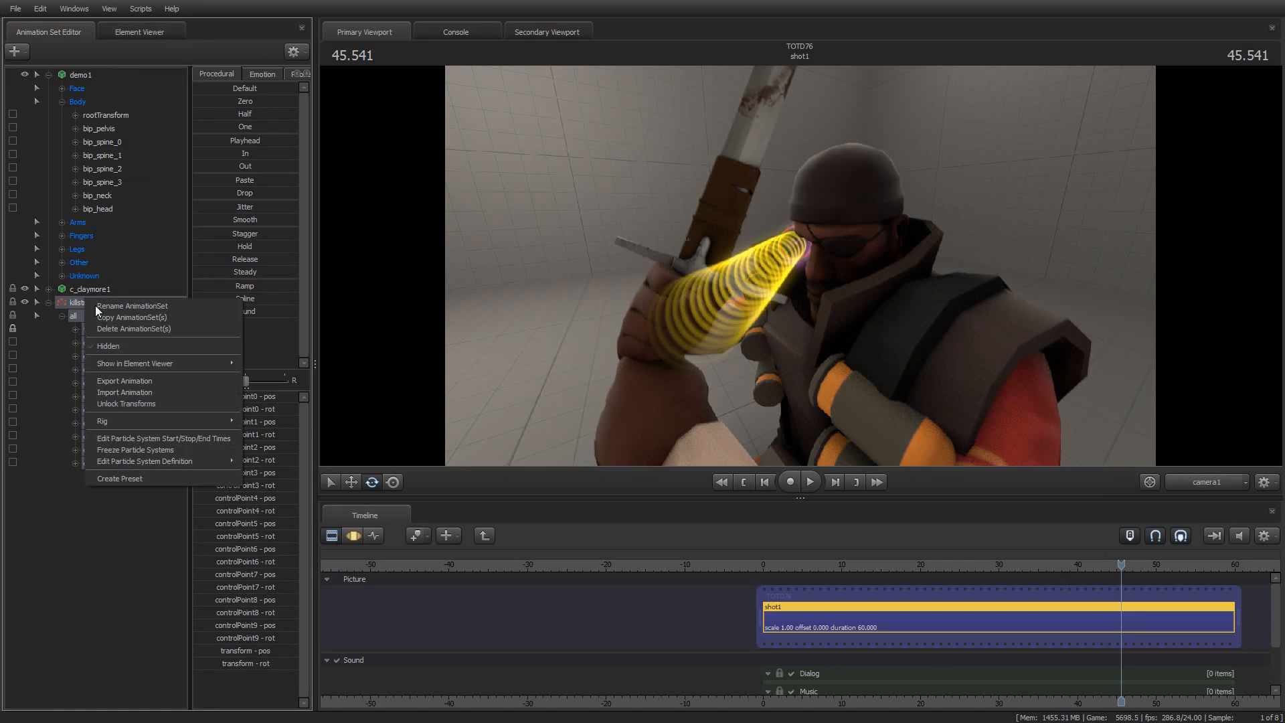
{"action": "left_click", "coordinate": [834, 2]}
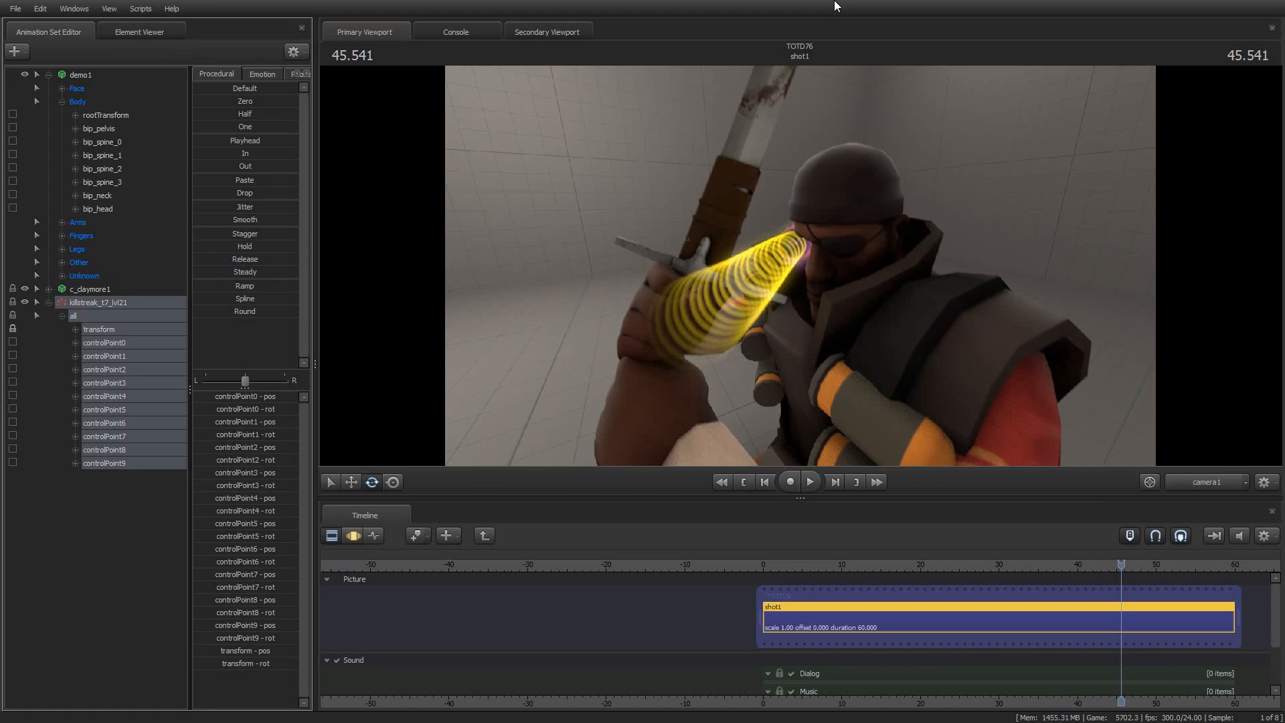